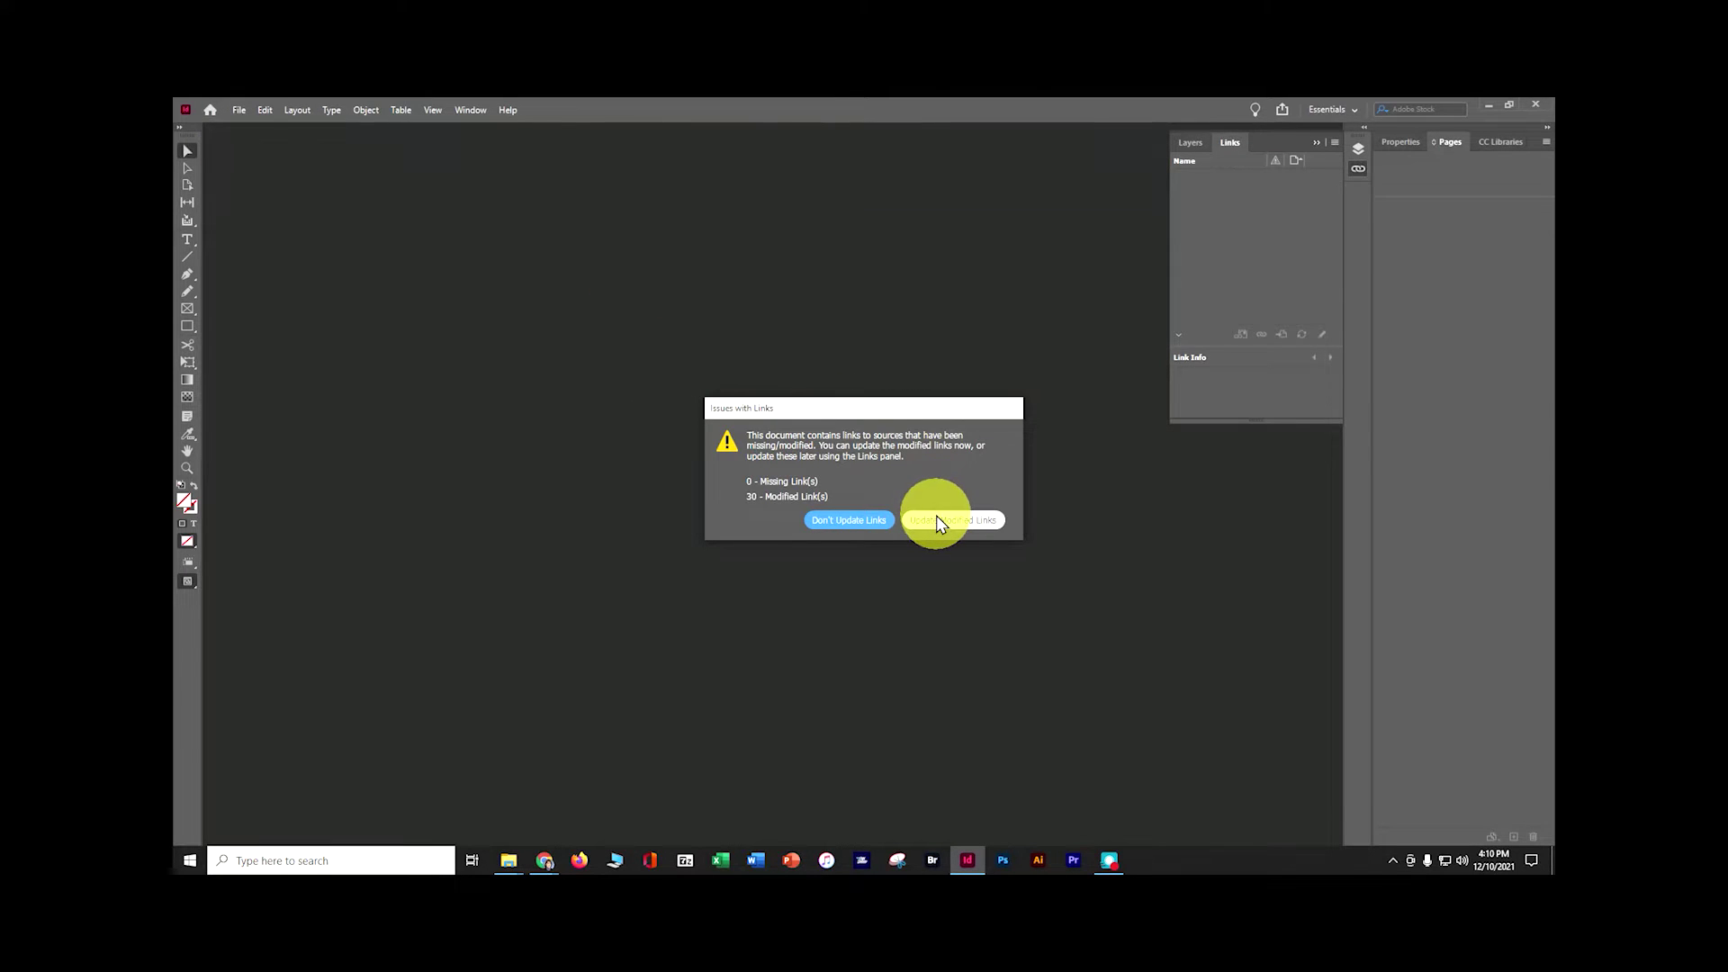
# Step: Update the modified links and save the document under the surname followed by "_ppi lesson", replacing the existing file
pyautogui.click(938, 522)
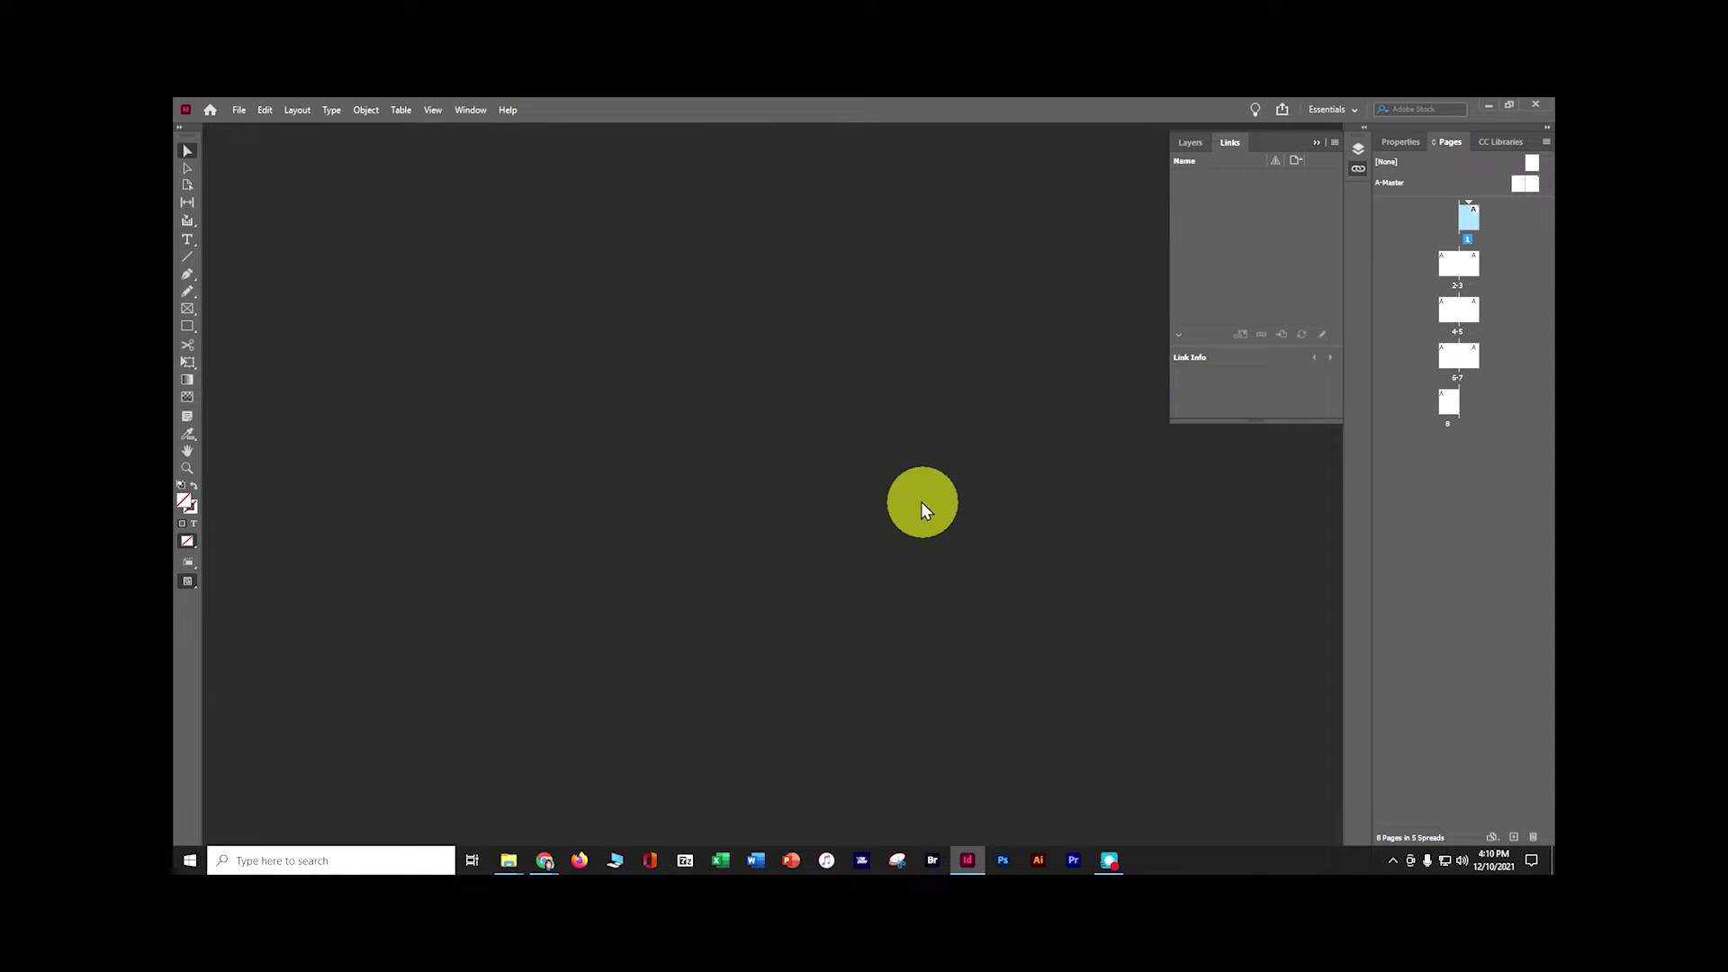
pyautogui.click(241, 109)
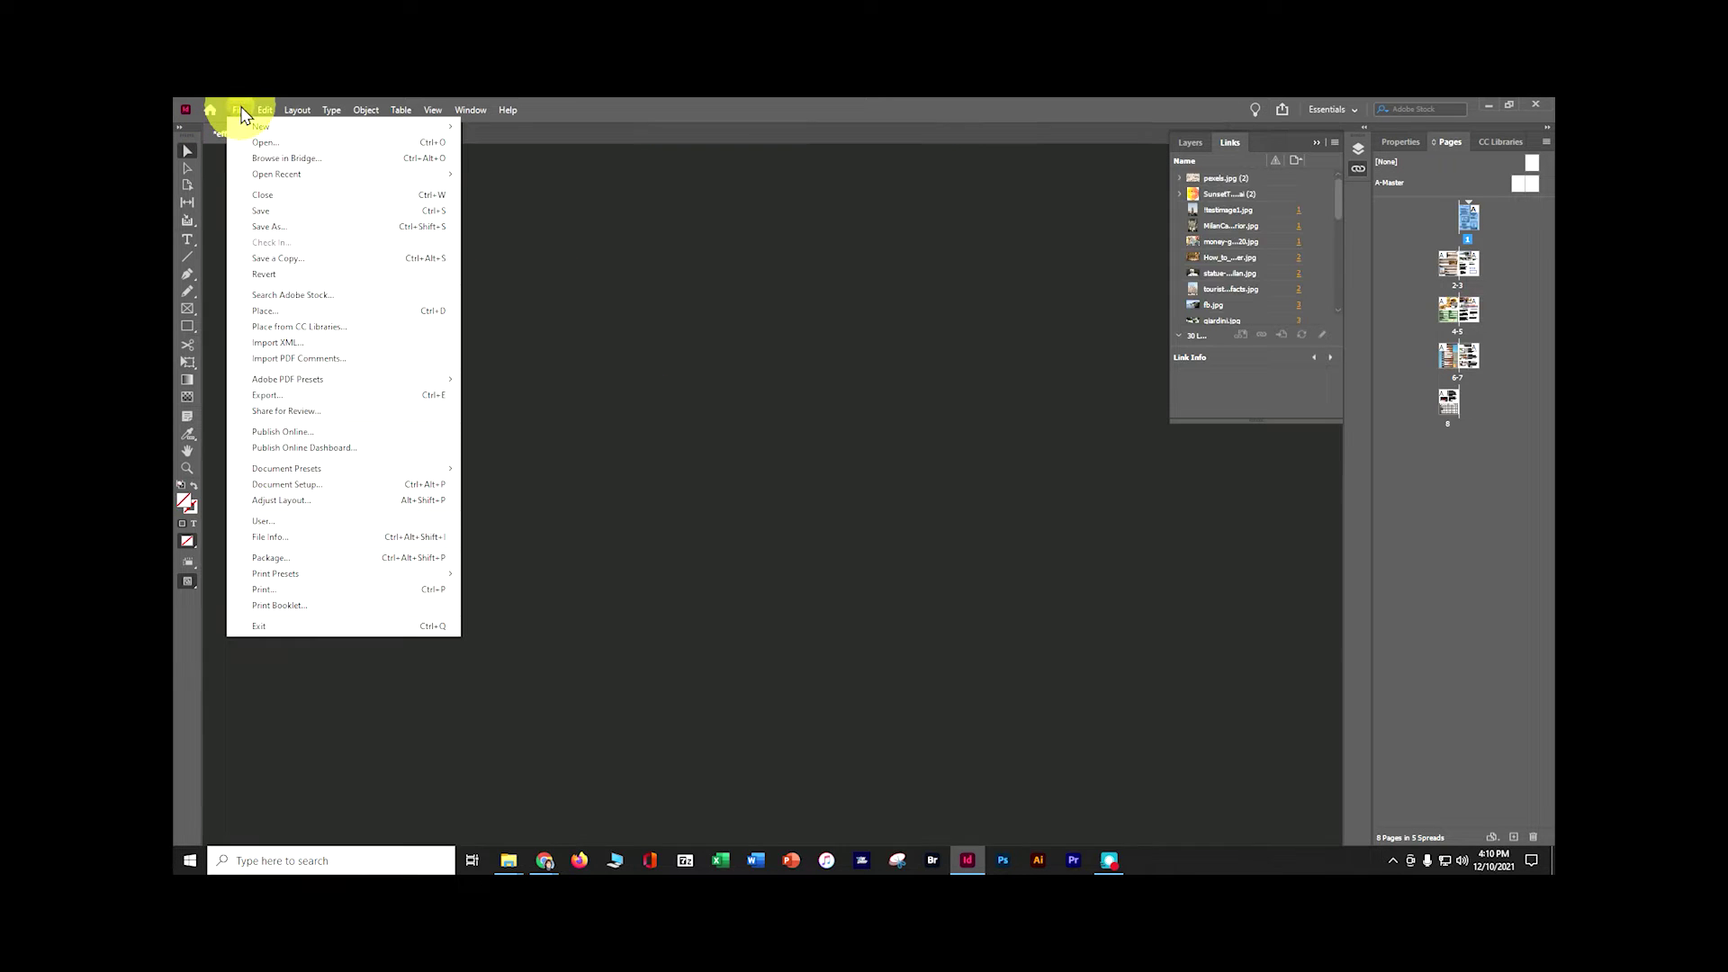
pyautogui.click(257, 225)
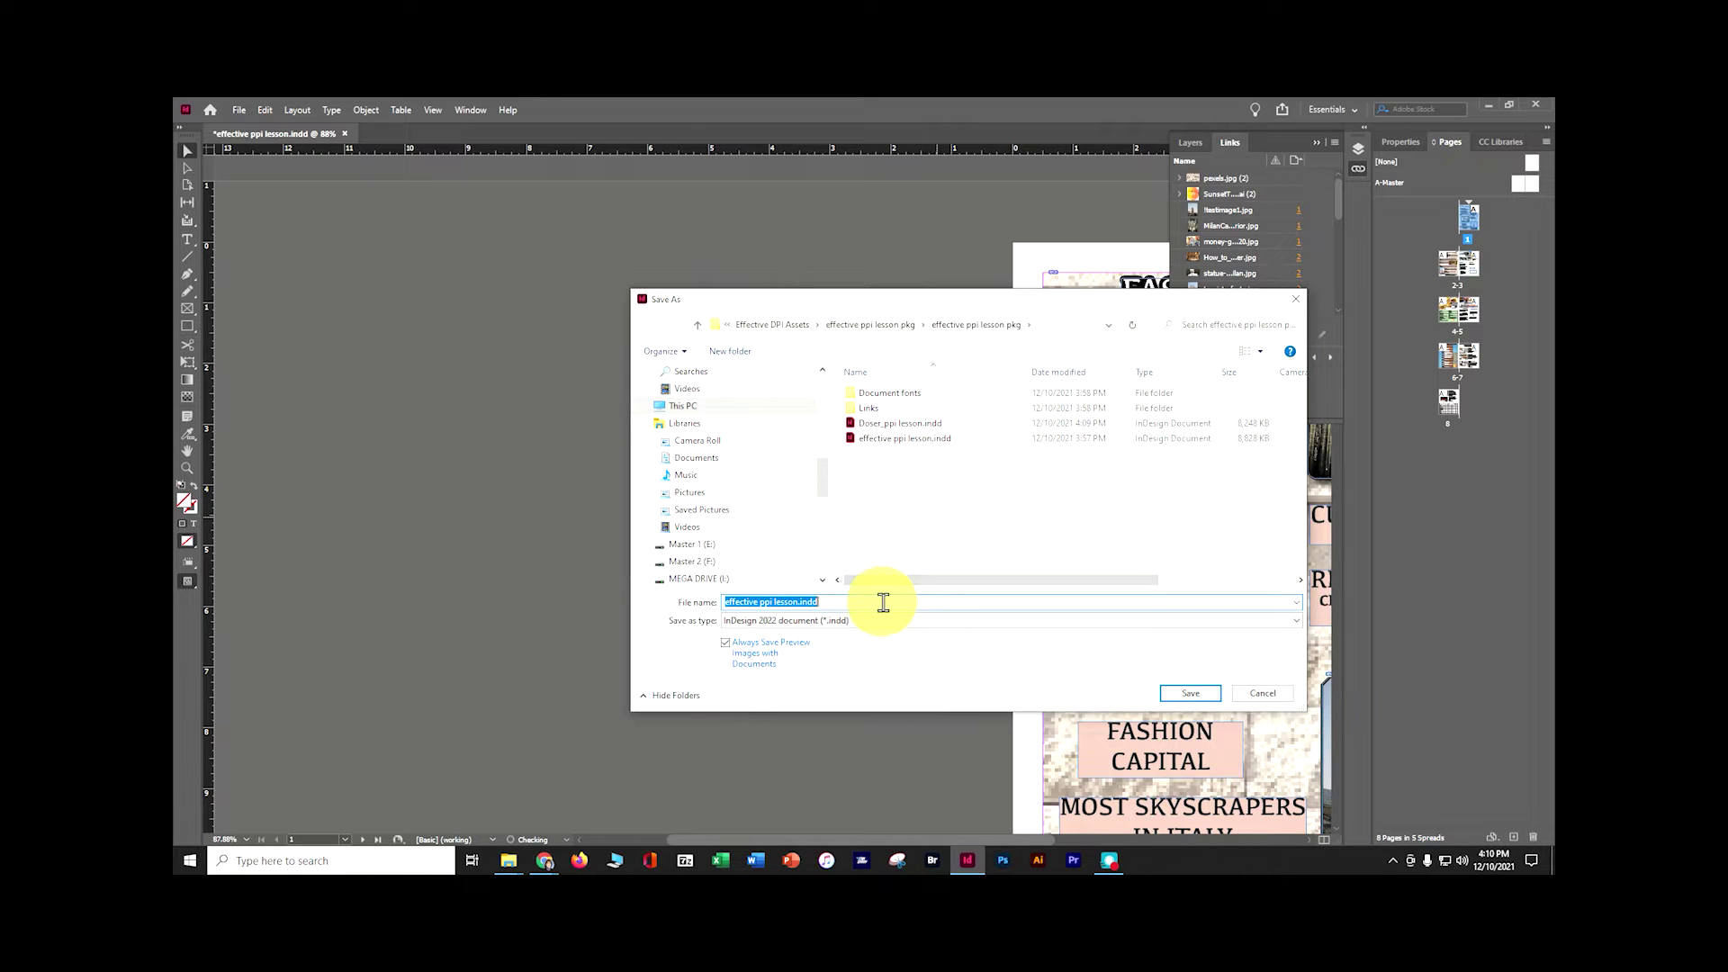
pyautogui.write('doser')
pyautogui.write('_[[o')
pyautogui.write('ppi')
pyautogui.write(' lesson')
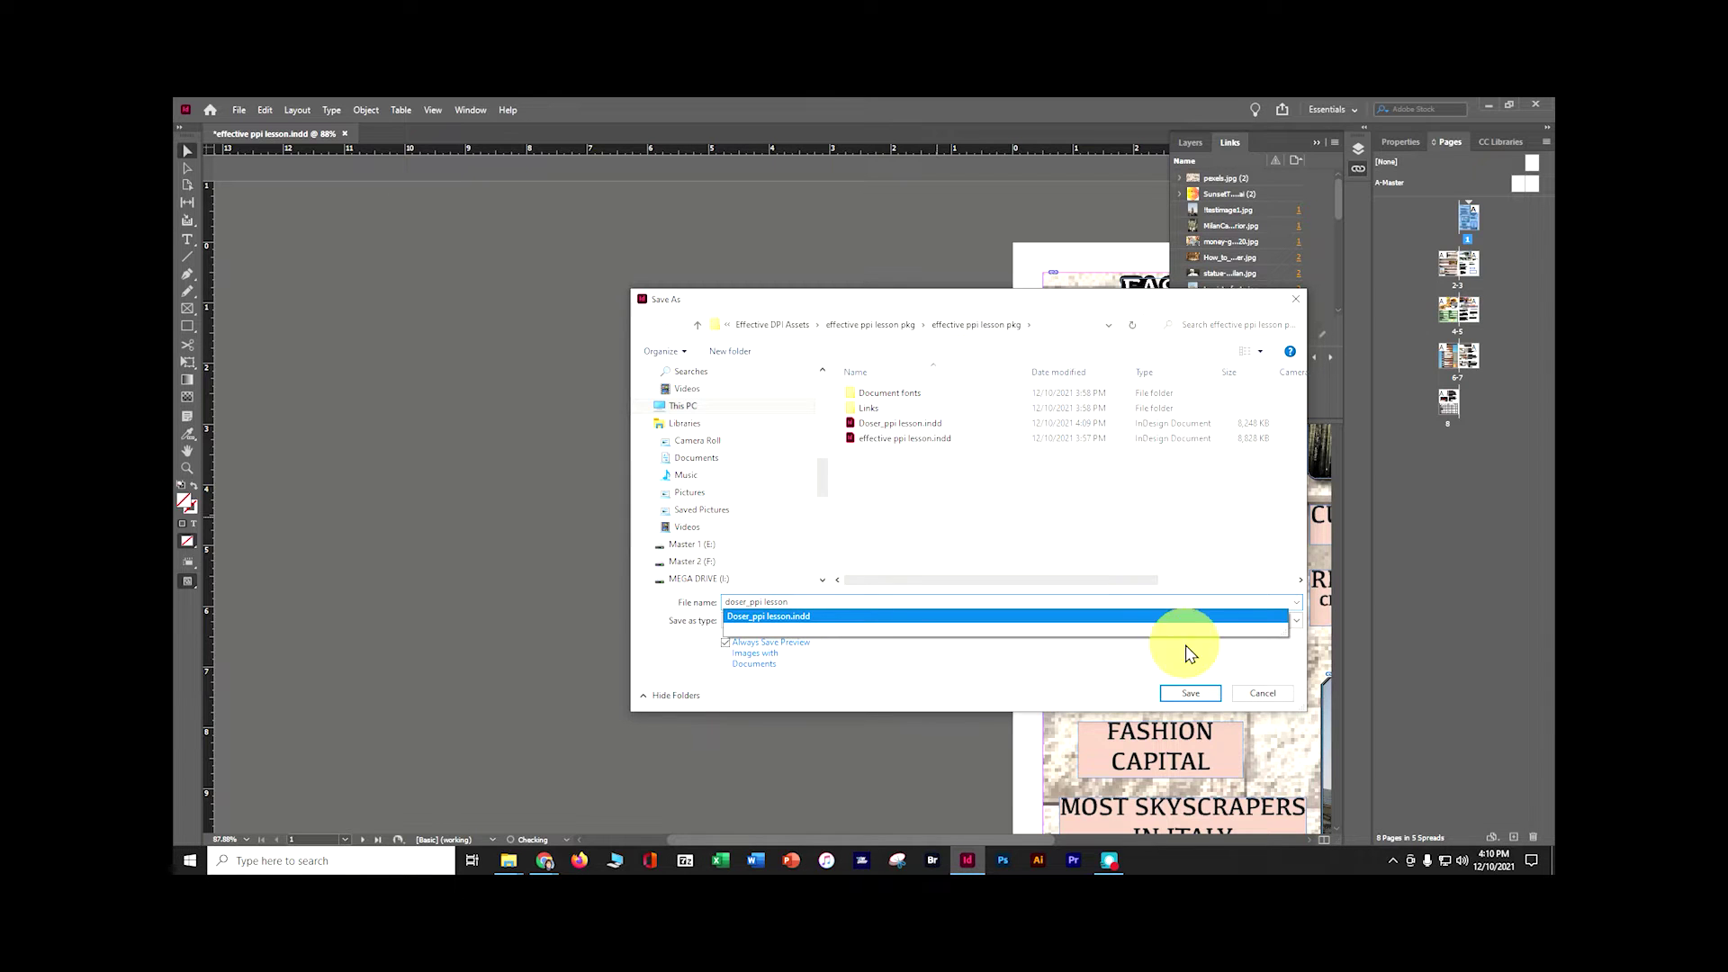
pyautogui.click(1190, 699)
pyautogui.click(1193, 696)
pyautogui.click(910, 468)
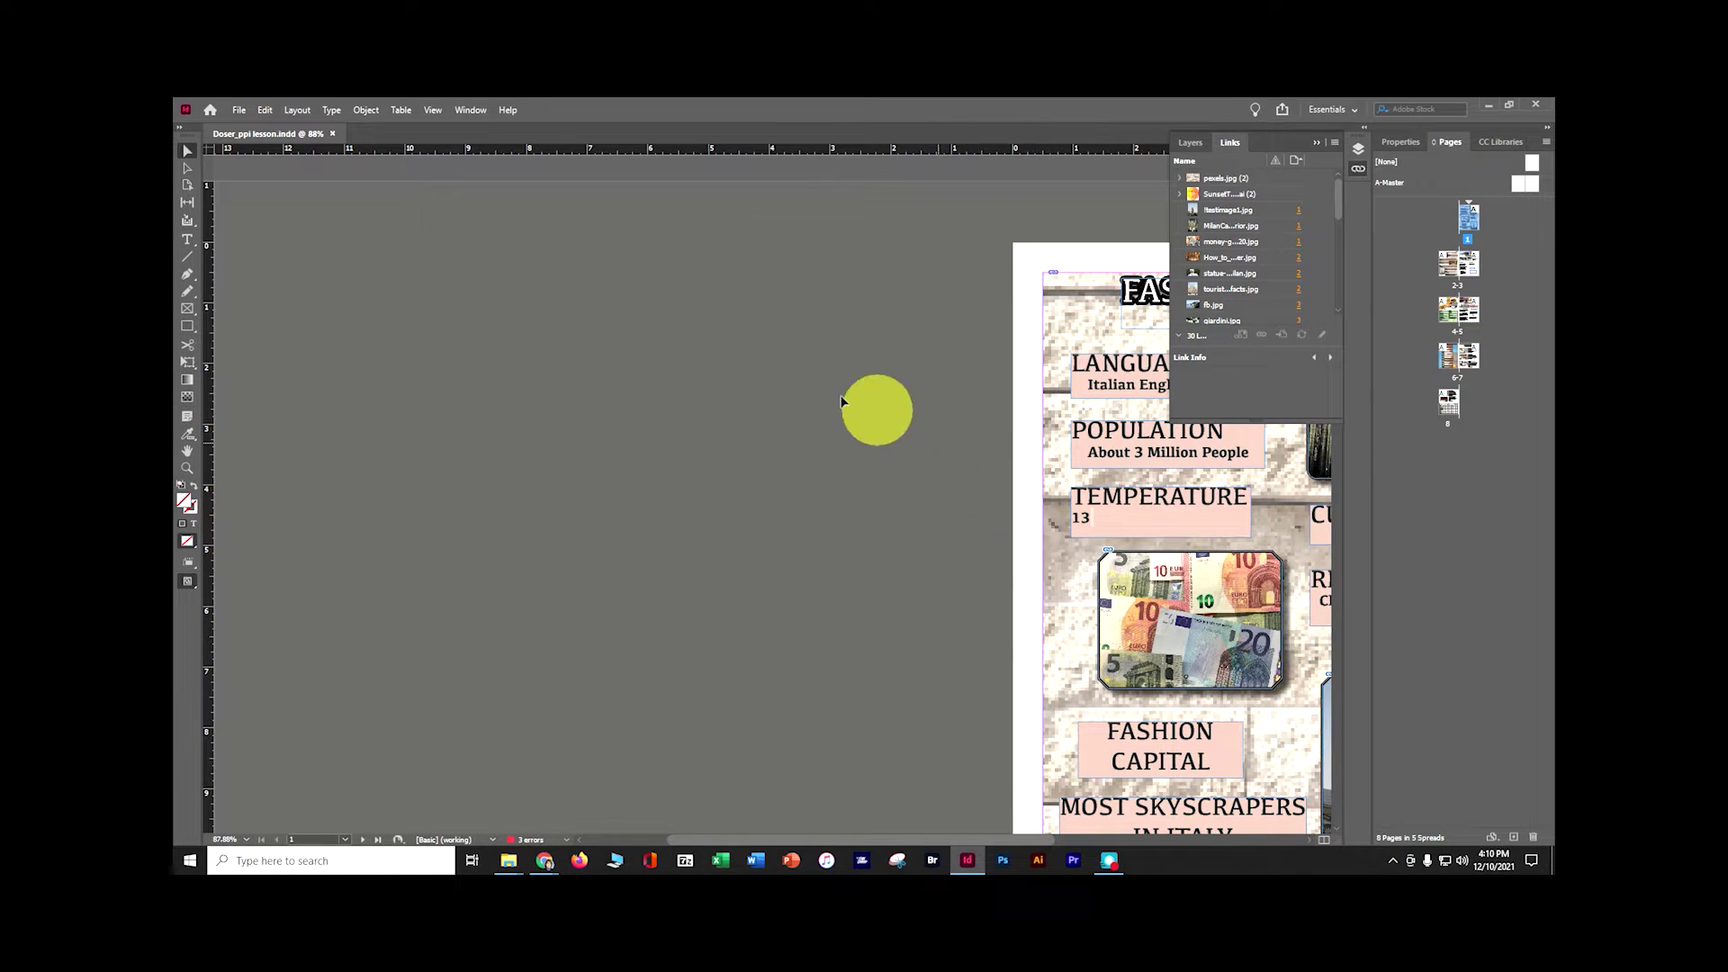
# Step: Switch to the Essentials Classic workspace and set the display performance to High Quality Display
pyautogui.click(472, 110)
pyautogui.moveTo(485, 144)
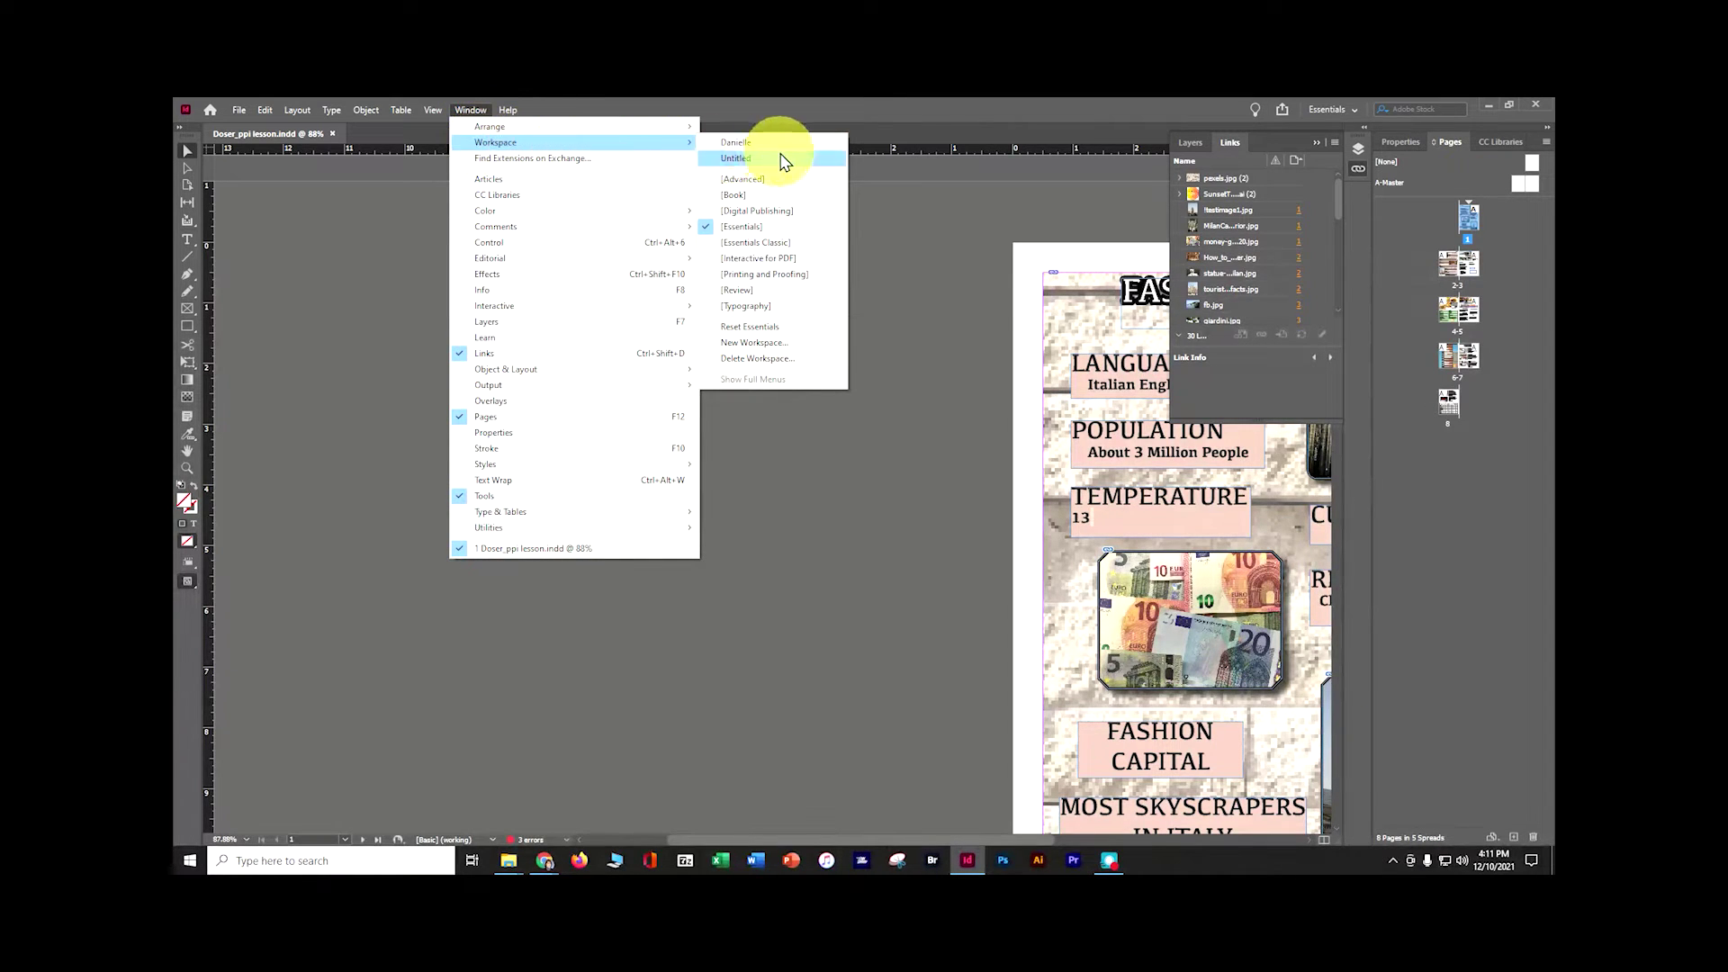
pyautogui.click(789, 242)
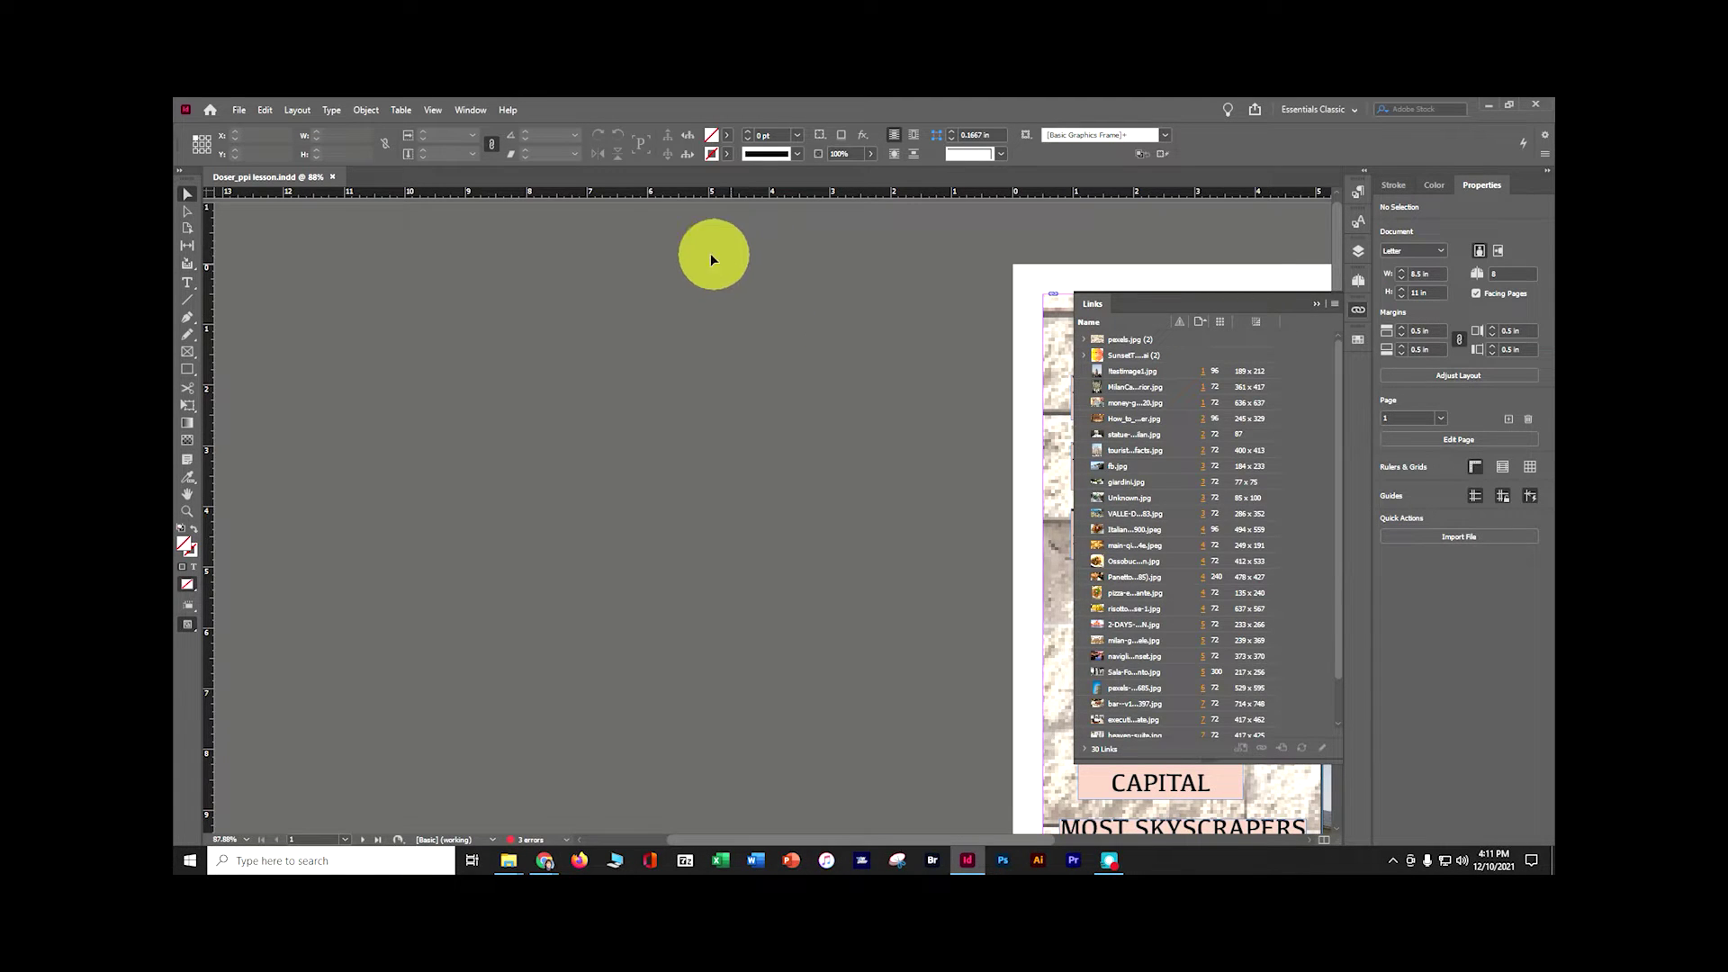
pyautogui.click(440, 110)
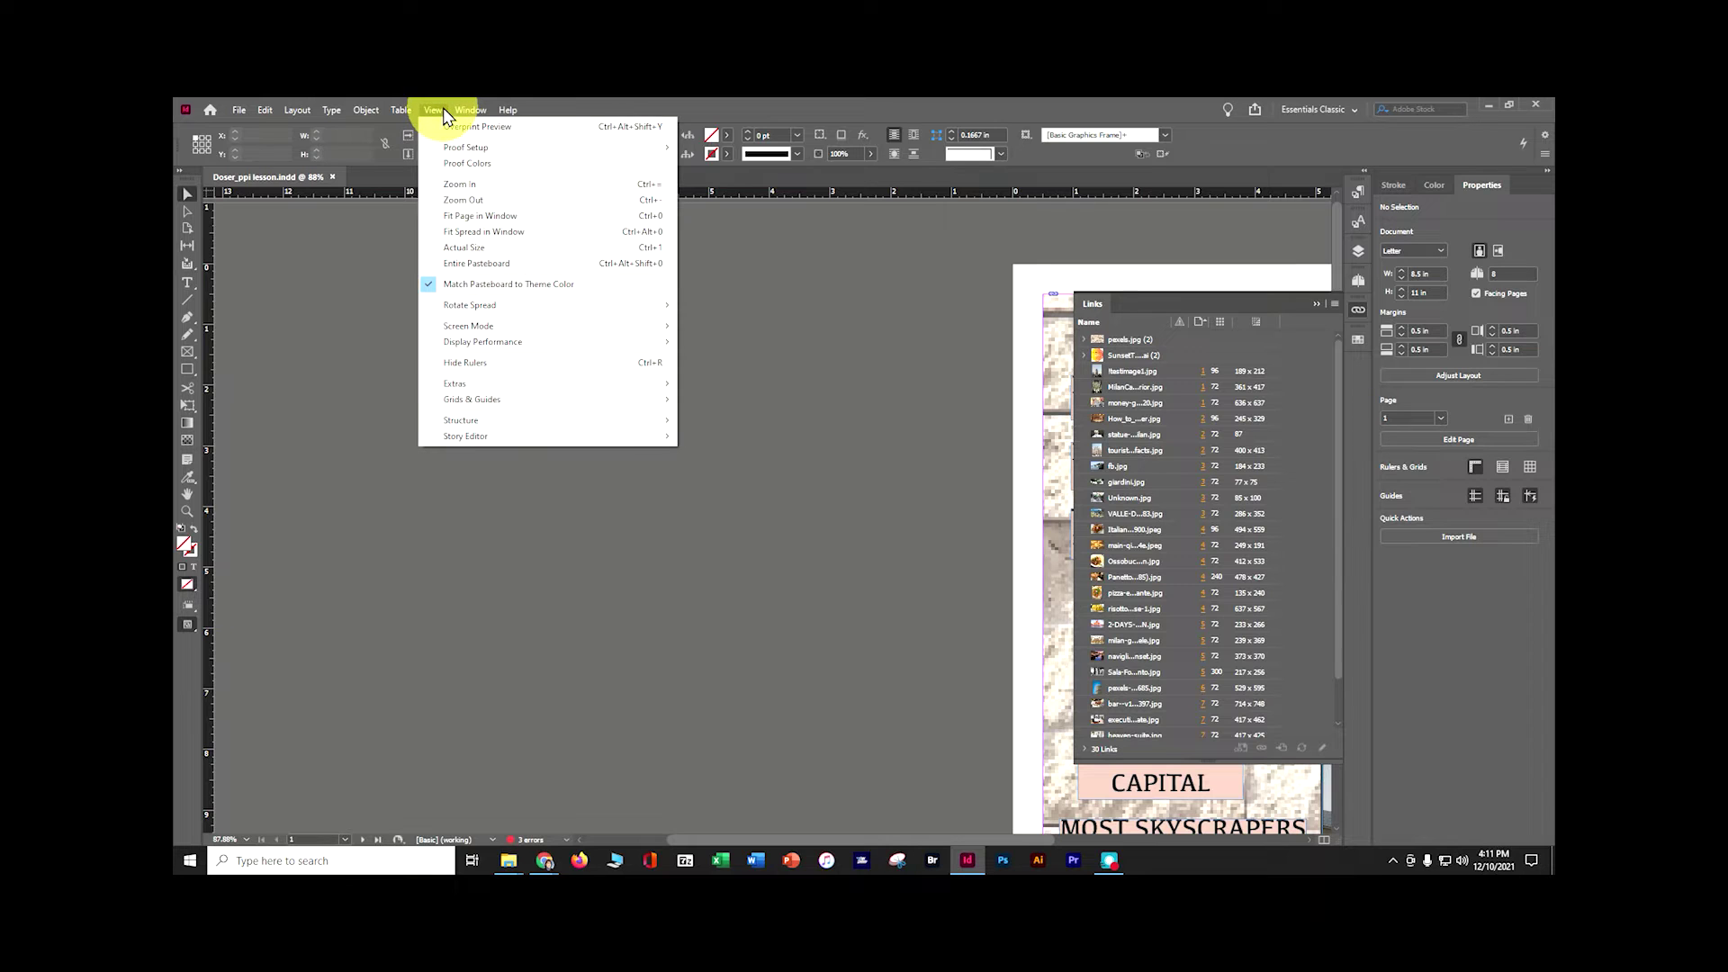
pyautogui.moveTo(483, 342)
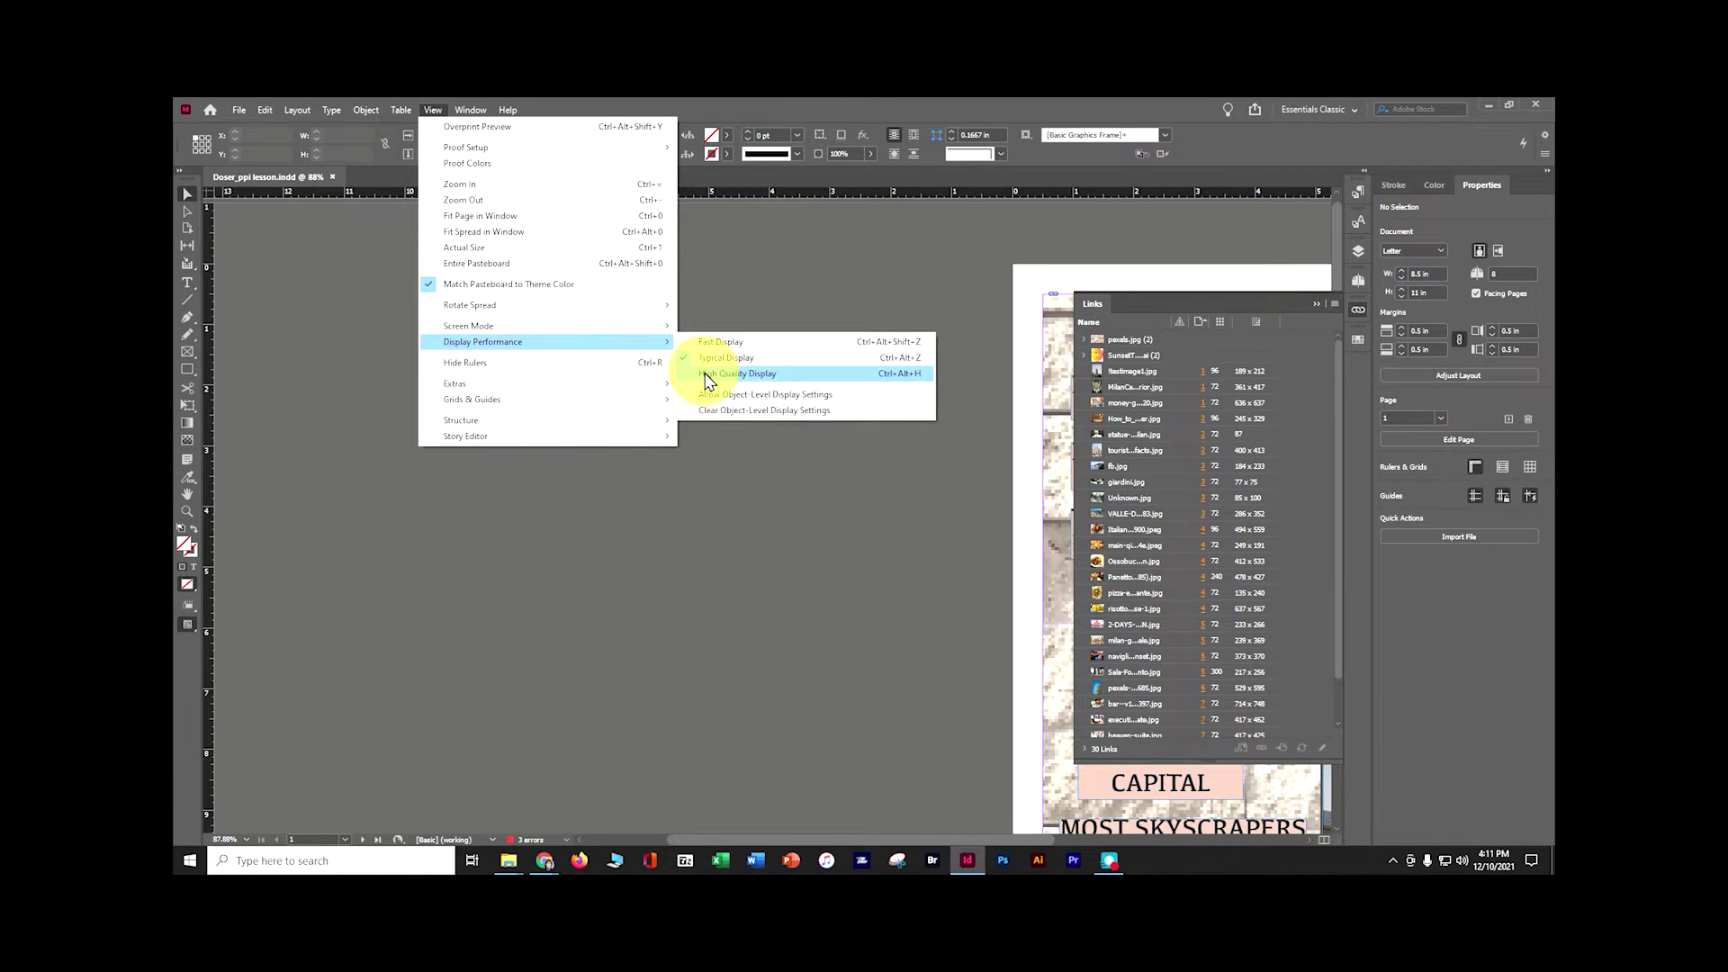
pyautogui.click(706, 376)
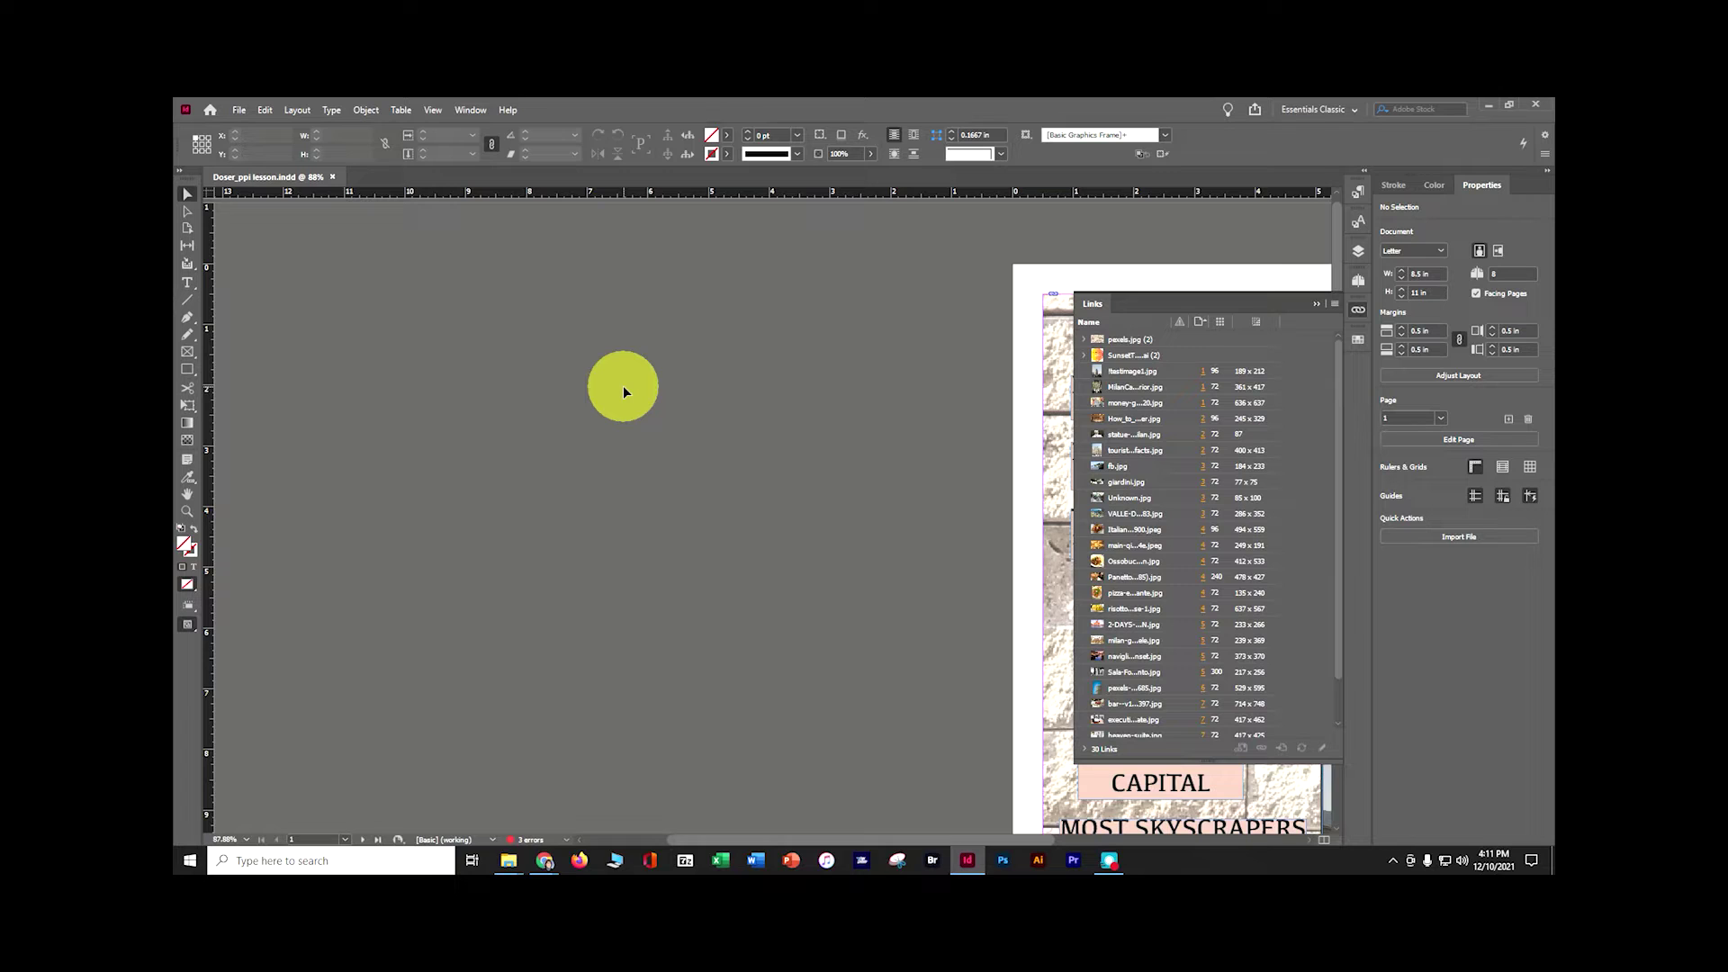
# Step: Keep the Actual PPI and Effective PPI columns shown in the links list and widen the Effective PPI column
pyautogui.click(1358, 311)
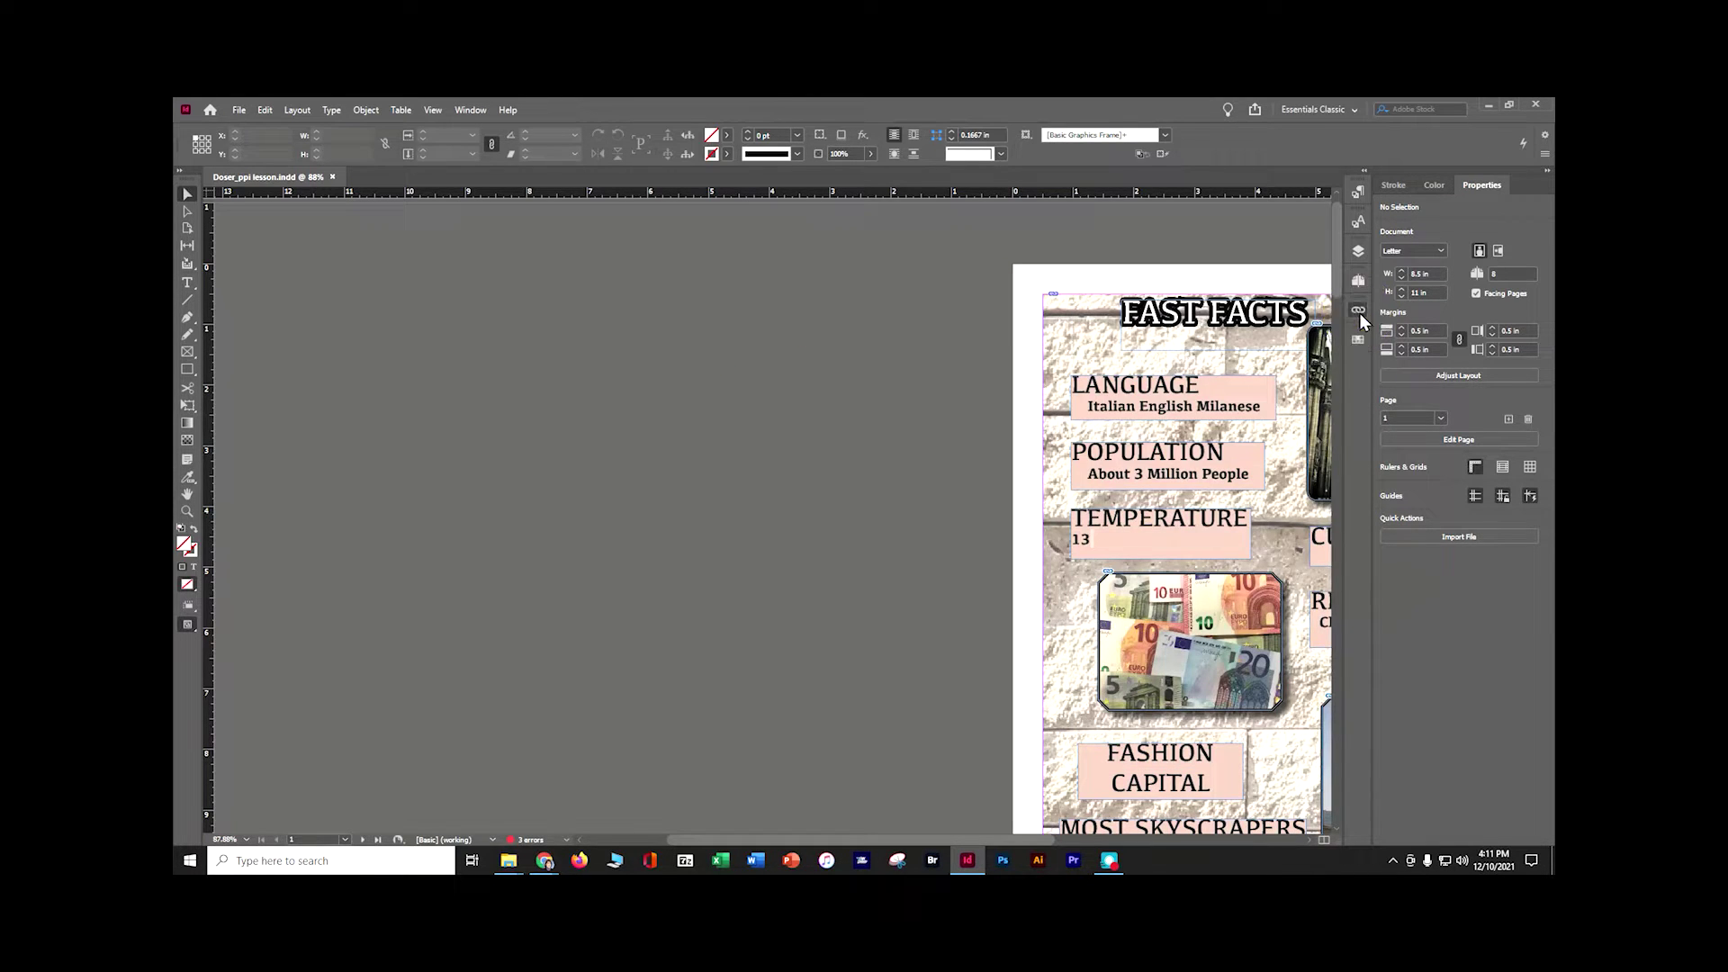
pyautogui.click(1359, 311)
pyautogui.click(1335, 304)
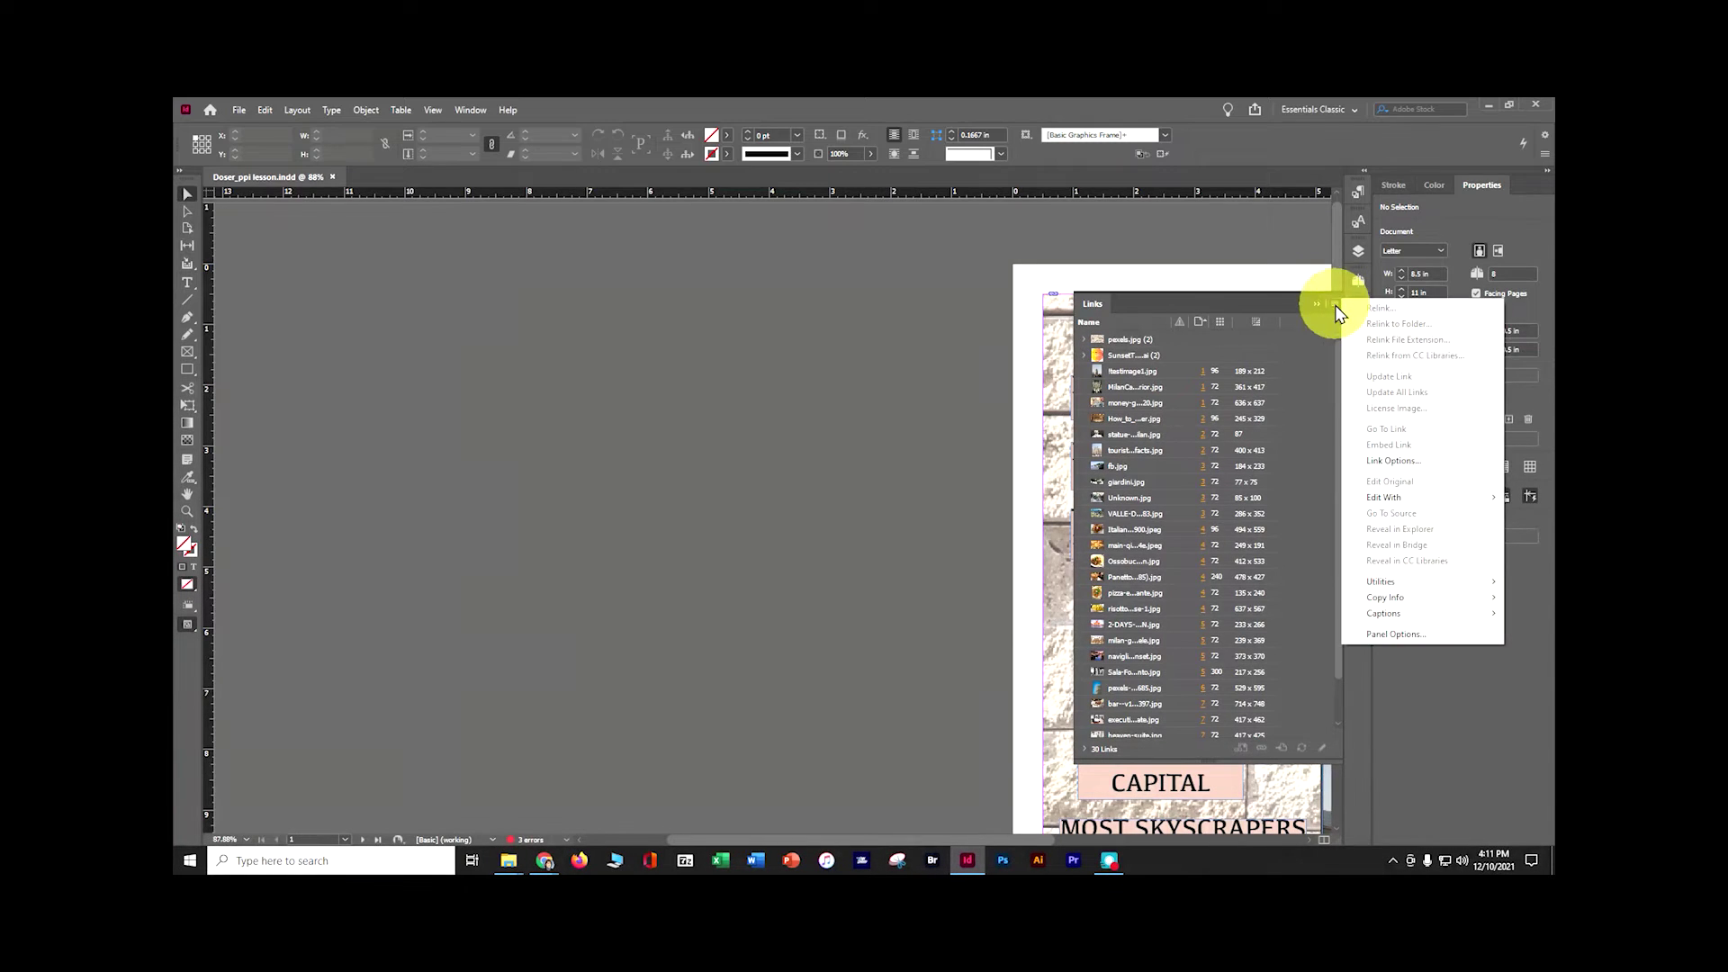
pyautogui.click(1428, 634)
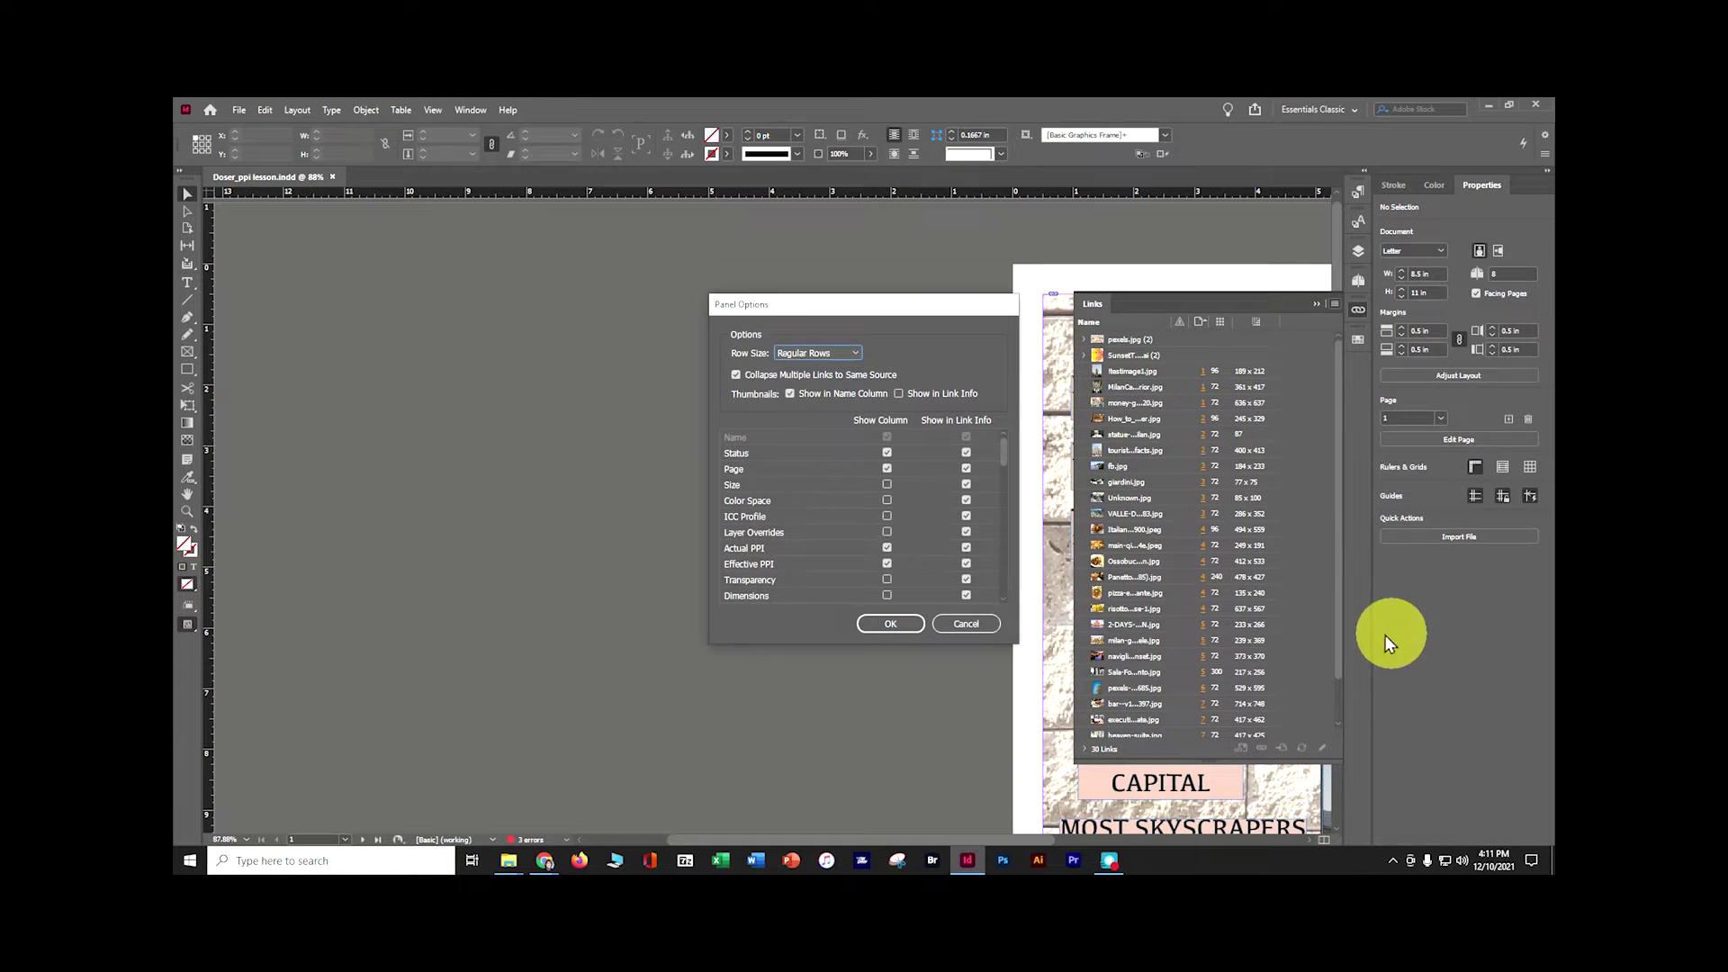
pyautogui.click(887, 548)
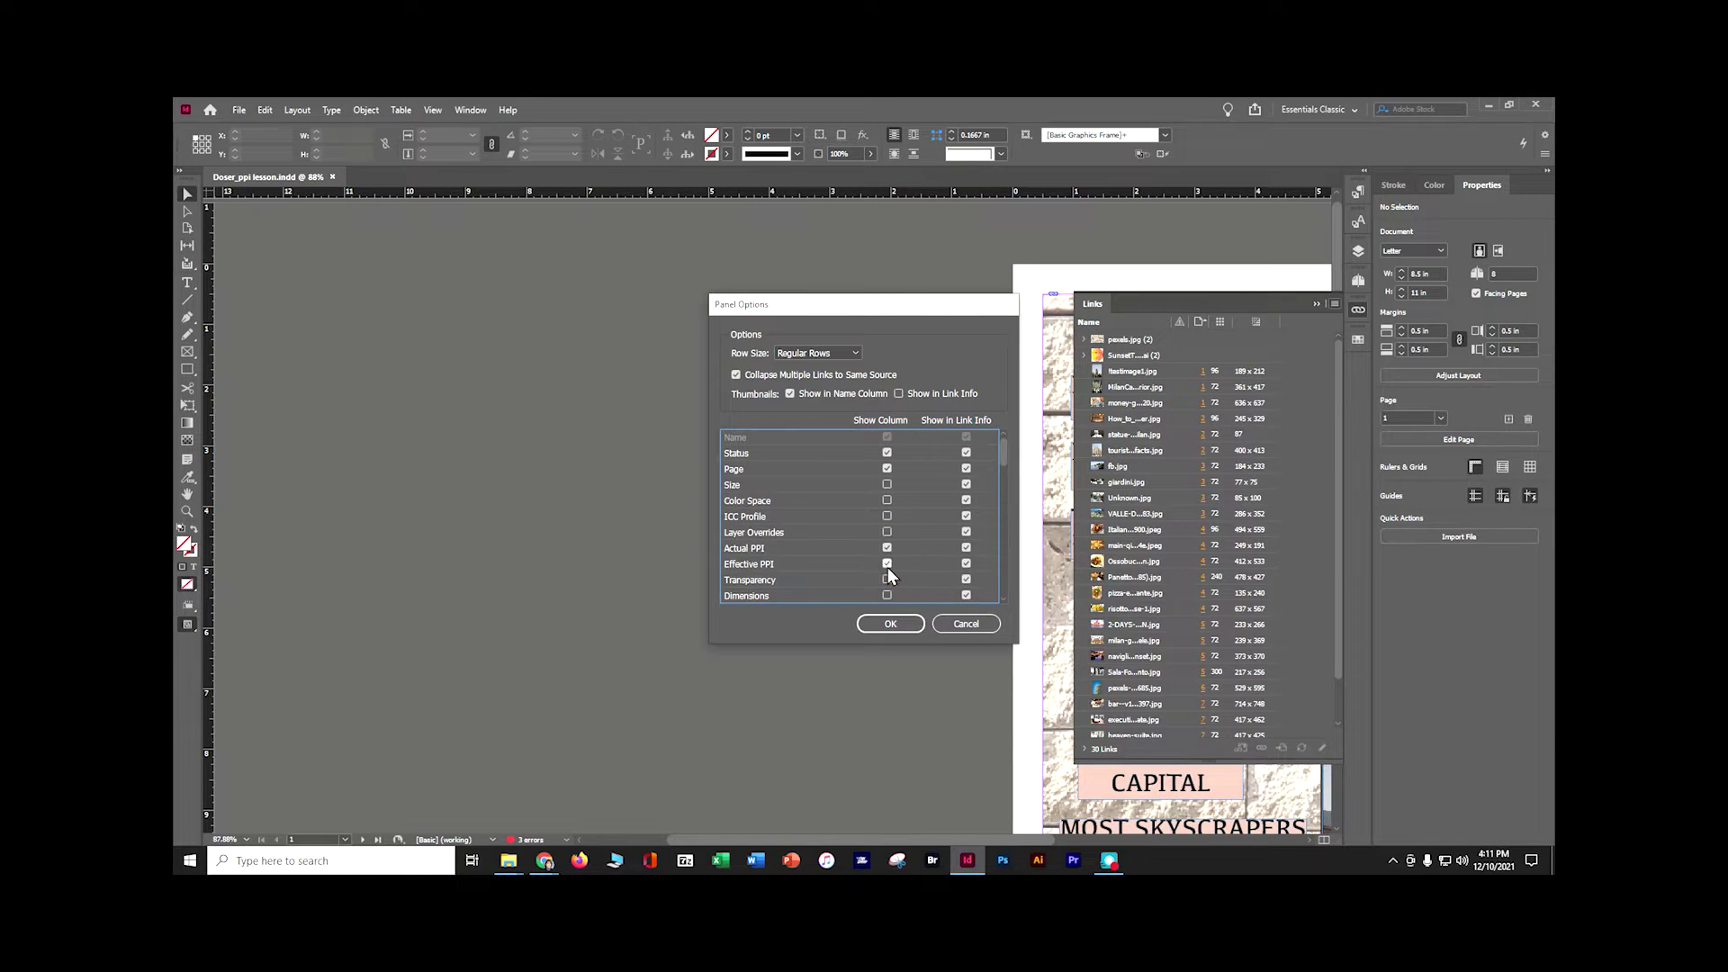
pyautogui.click(889, 624)
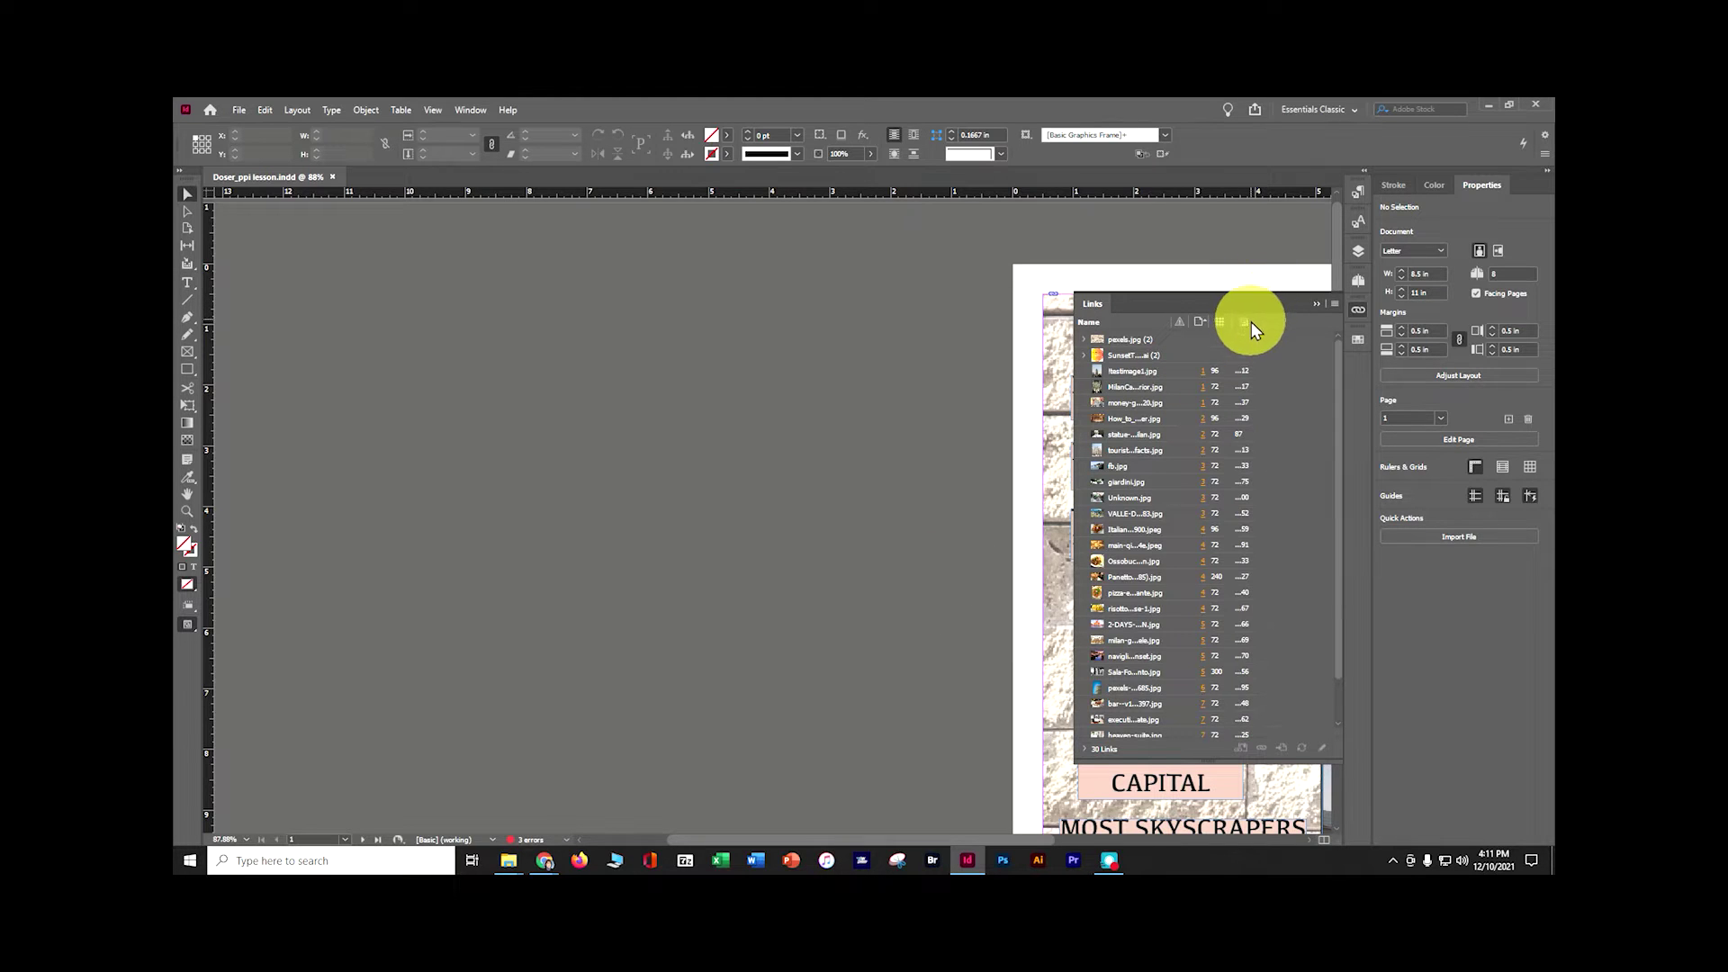
pyautogui.moveTo(1253, 321); pyautogui.dragTo(1275, 322)
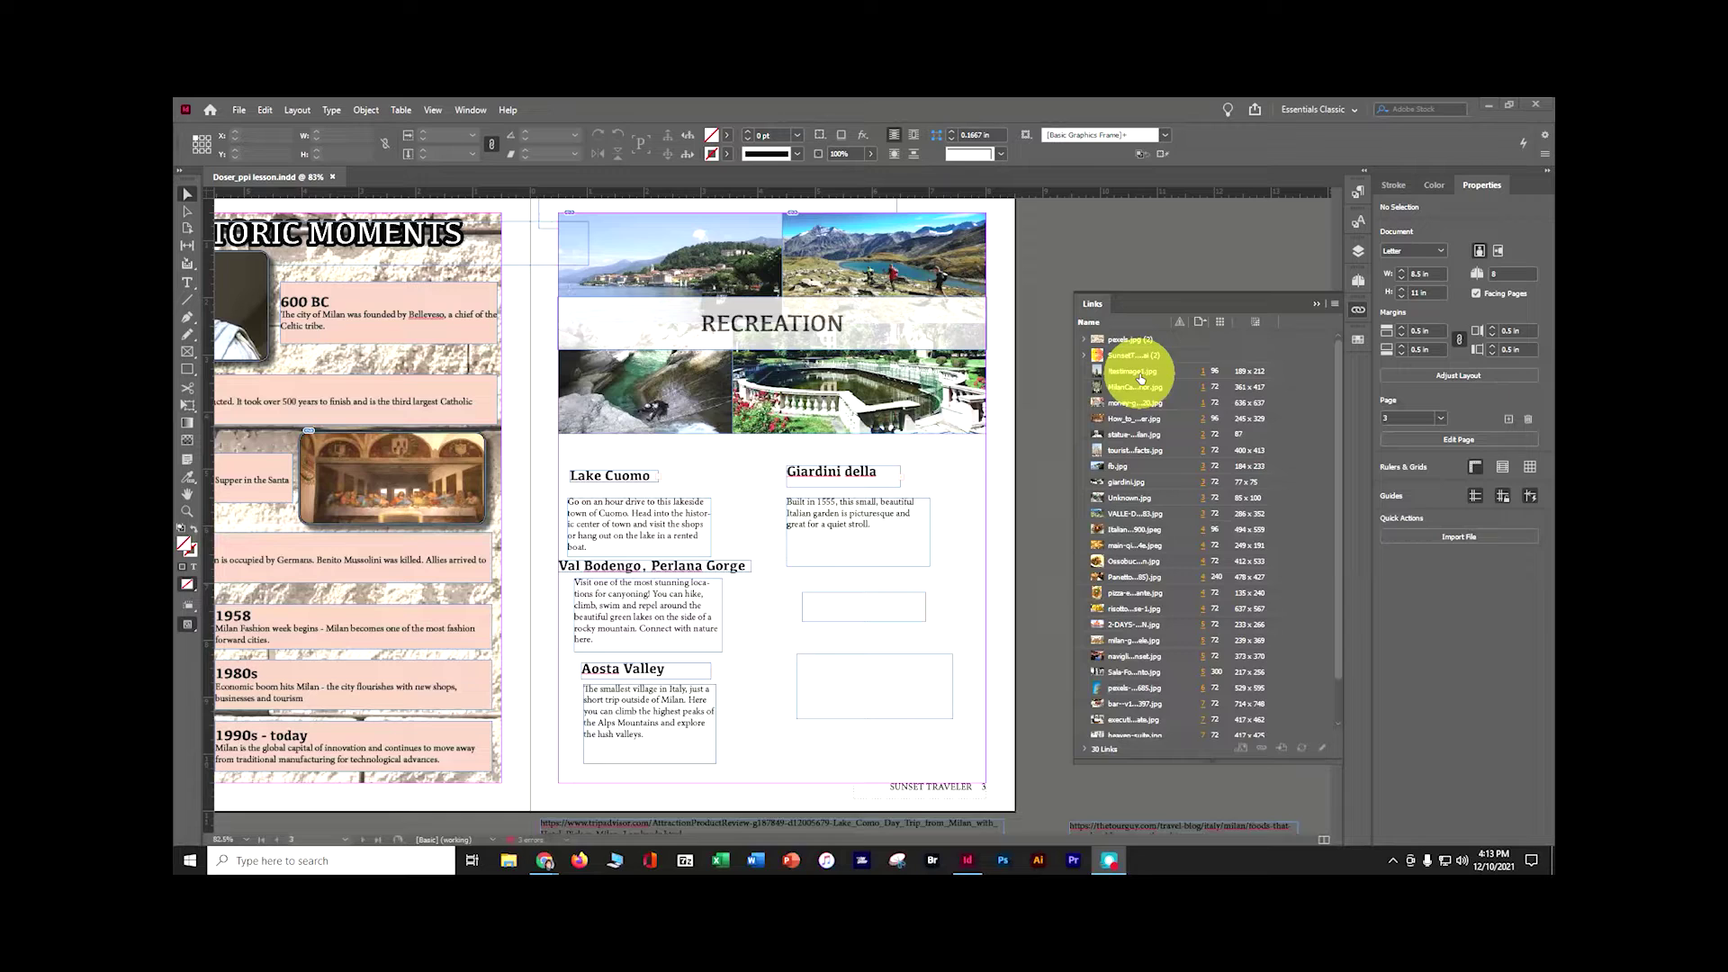
# Step: Go to the linked skyscraper image on page 1 and make it fill its frame proportionally
pyautogui.click(1138, 371)
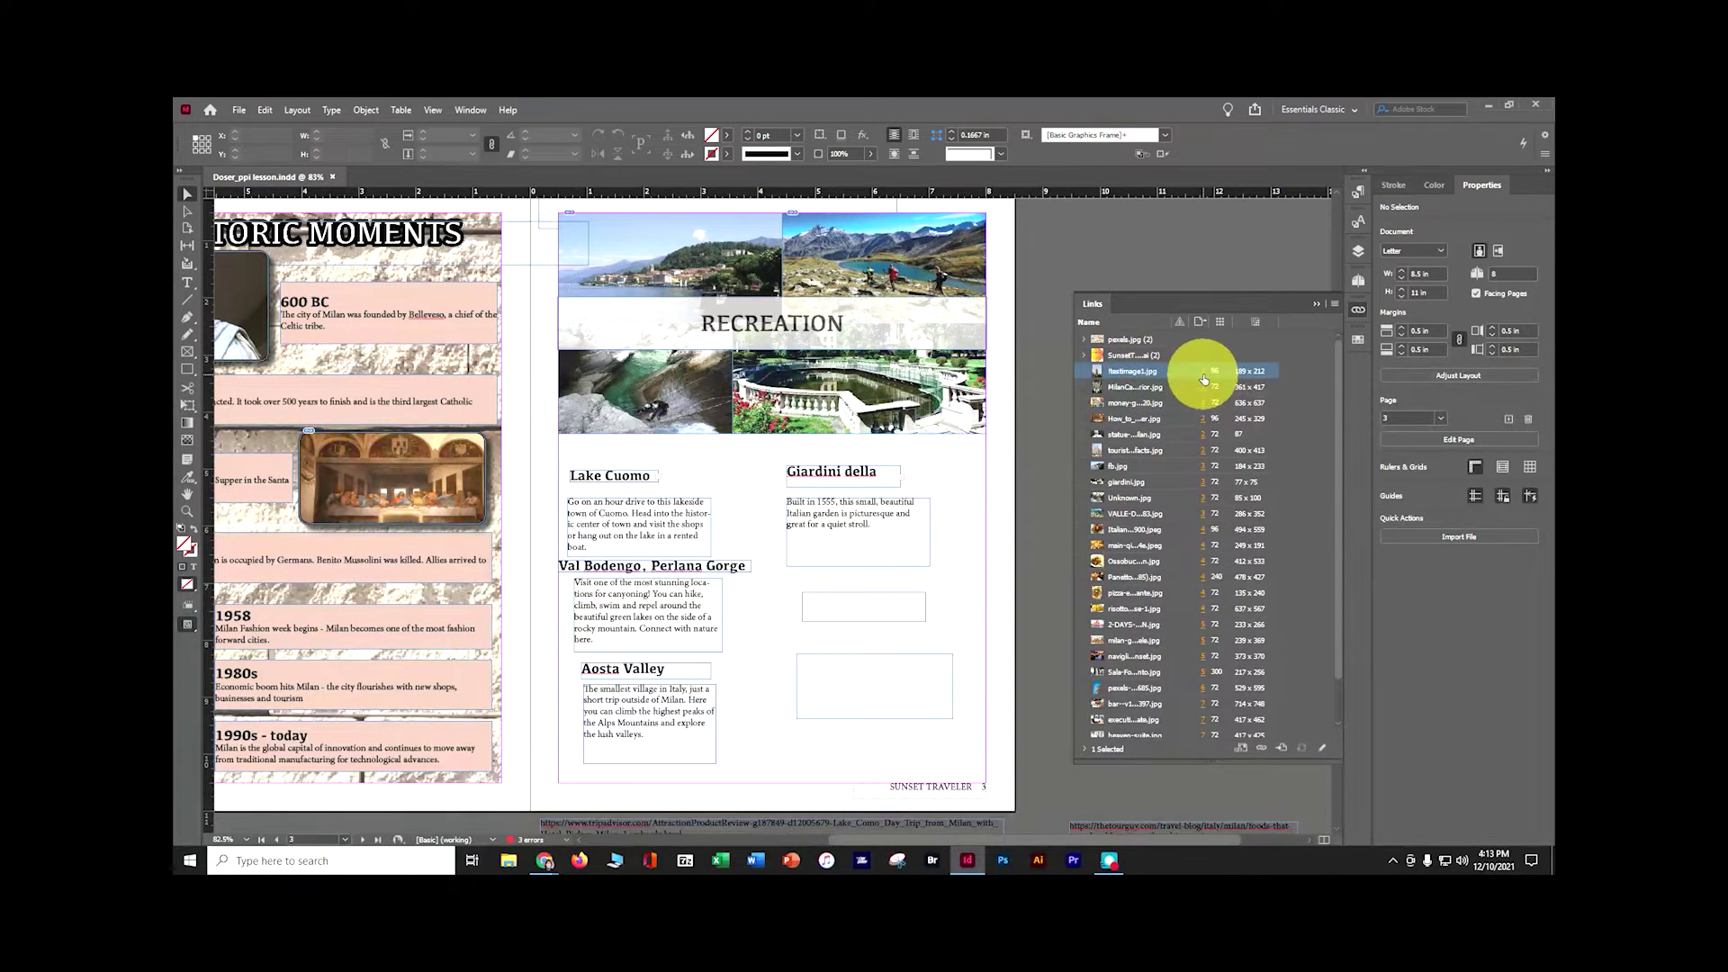
pyautogui.click(1204, 379)
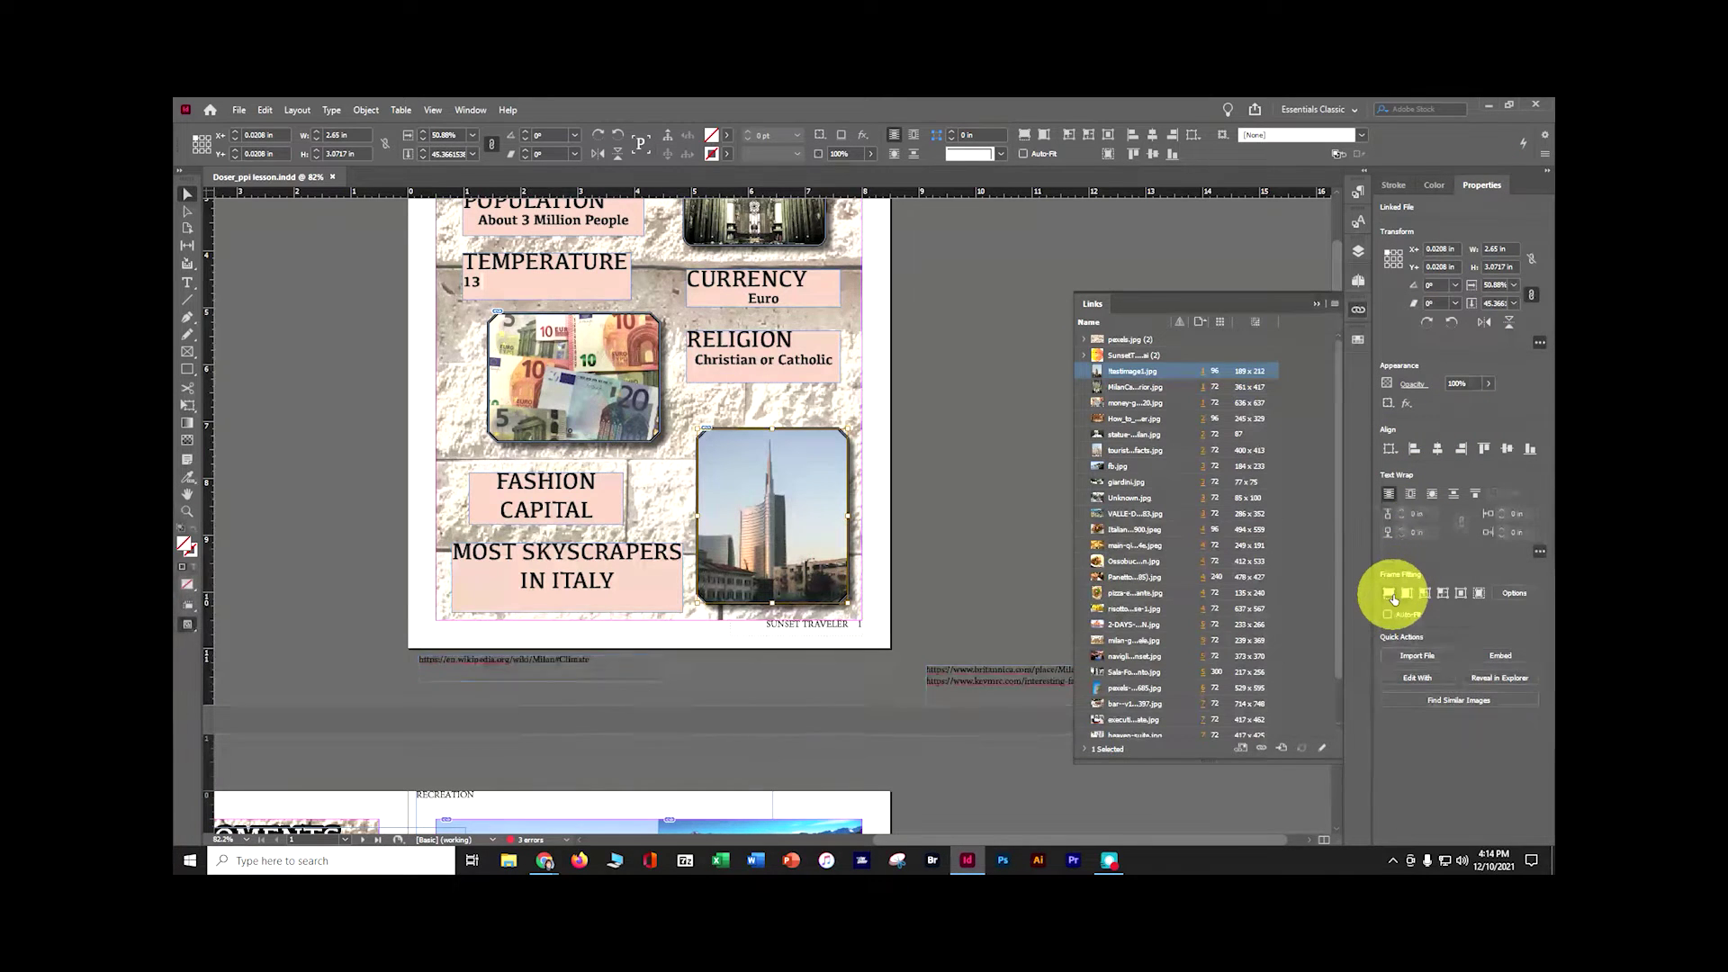
pyautogui.click(1390, 596)
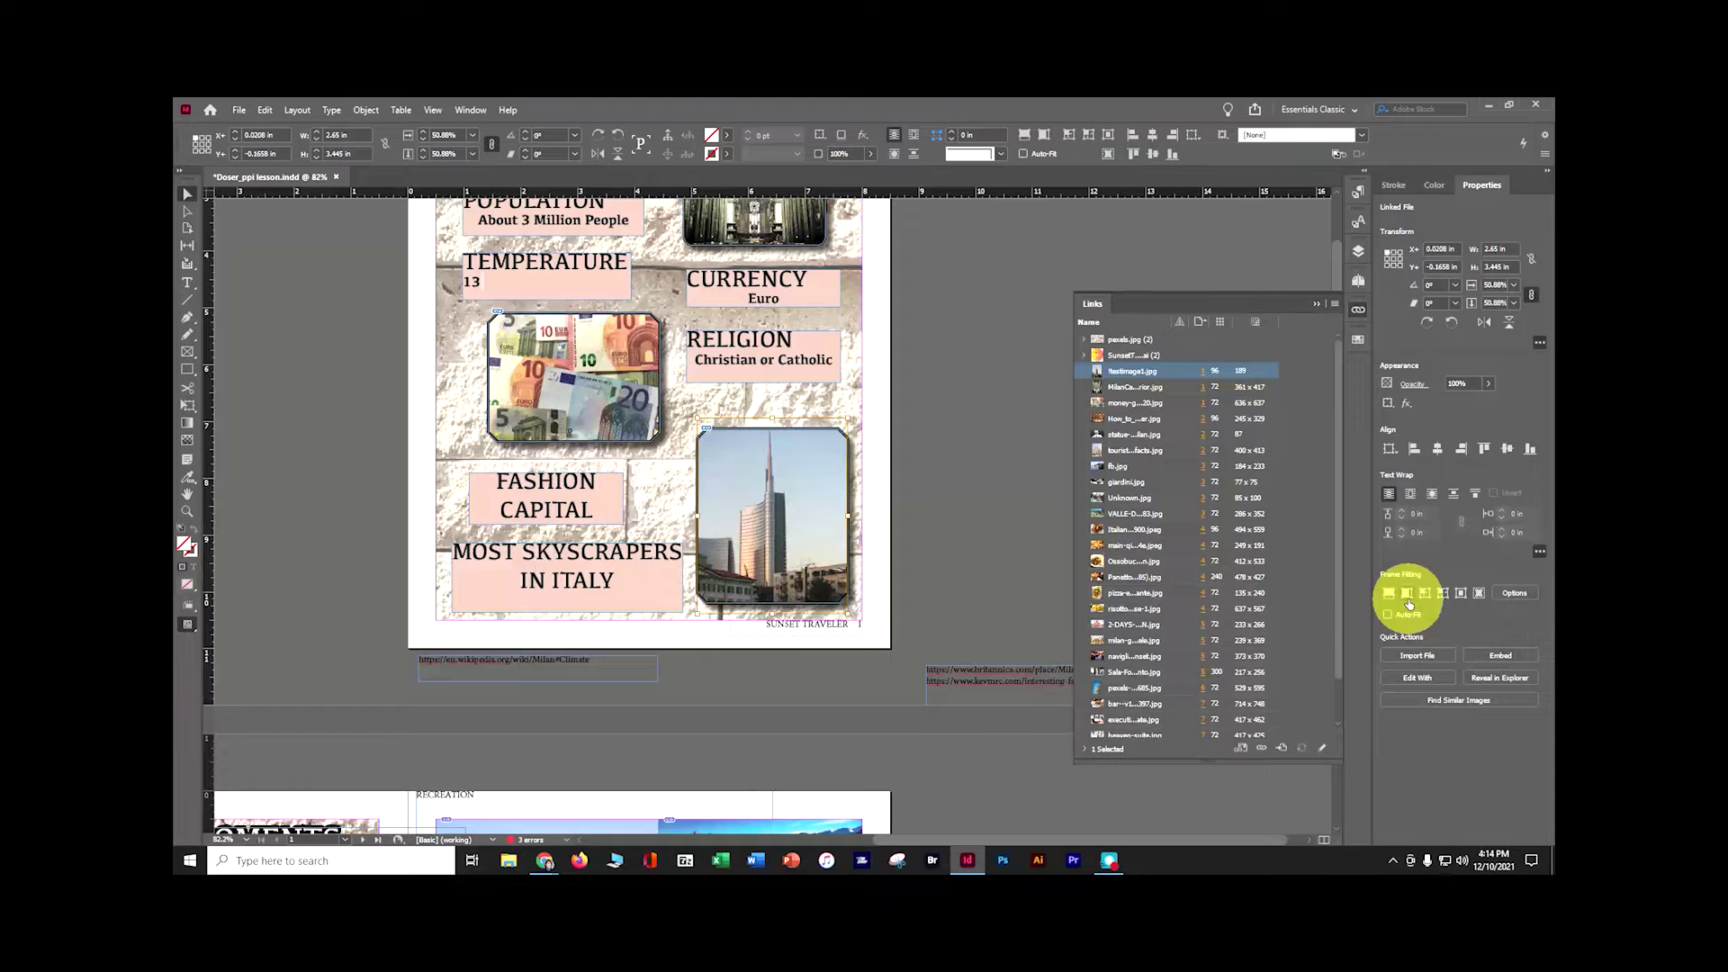
# Step: Go to the linked cathedral interior image on page 1, make it fill its frame proportionally, and save the document
pyautogui.click(1206, 389)
pyautogui.click(1206, 387)
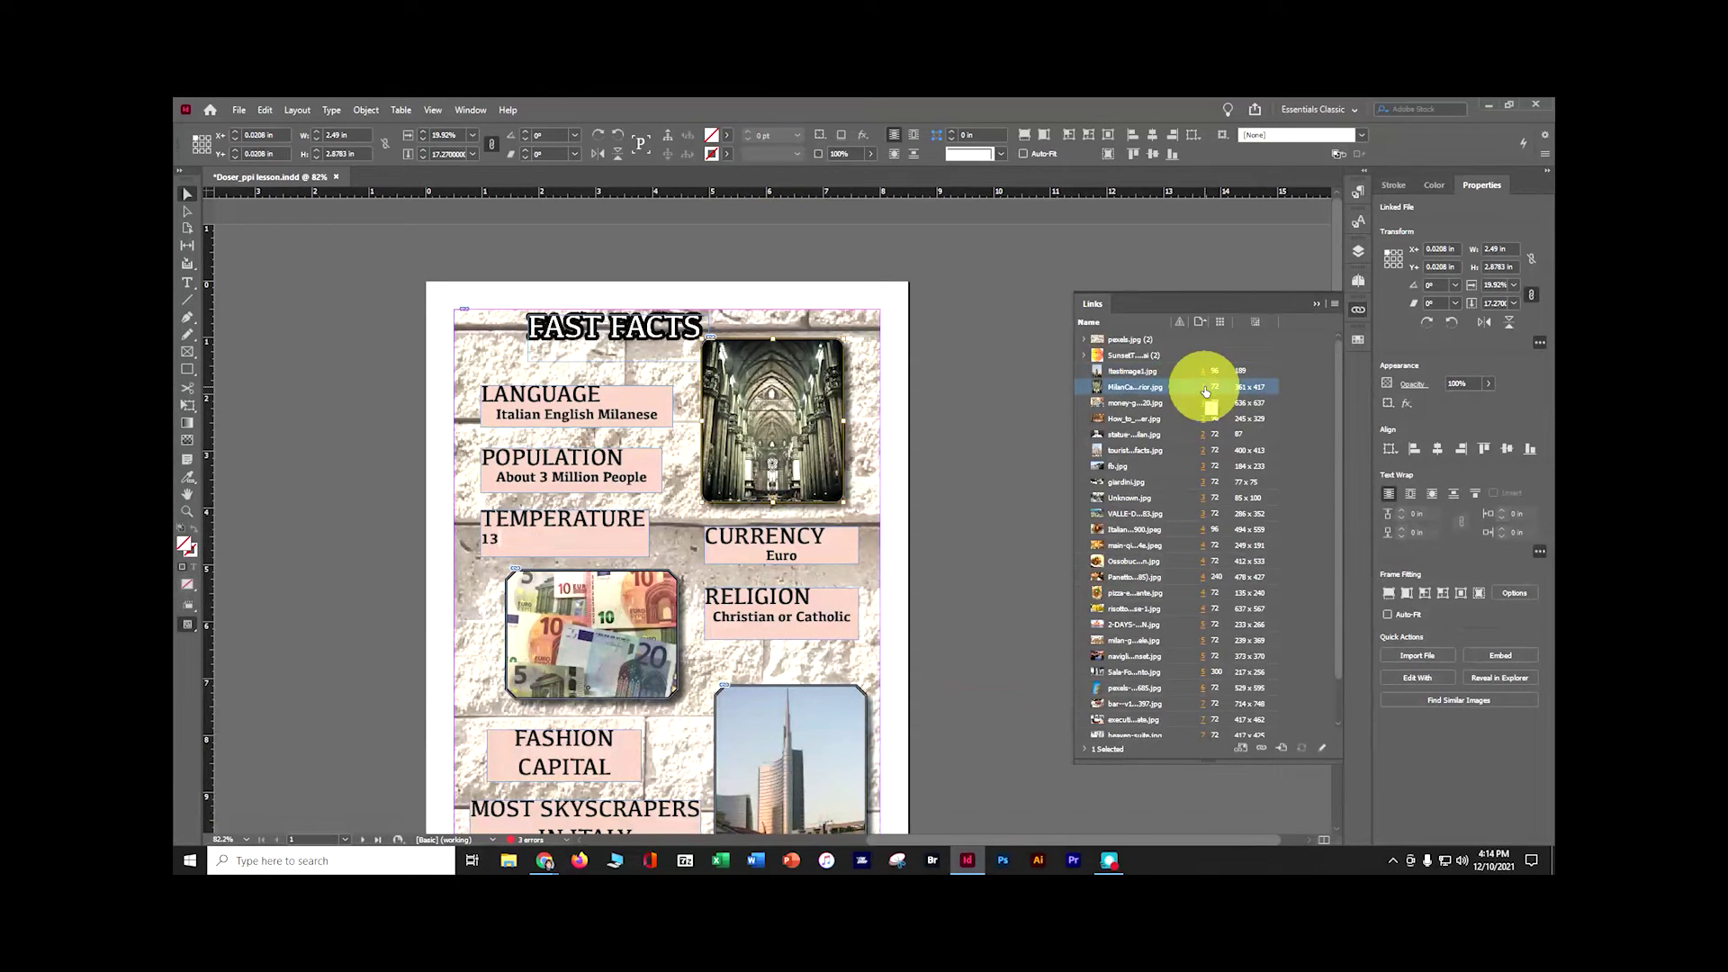
pyautogui.click(1389, 594)
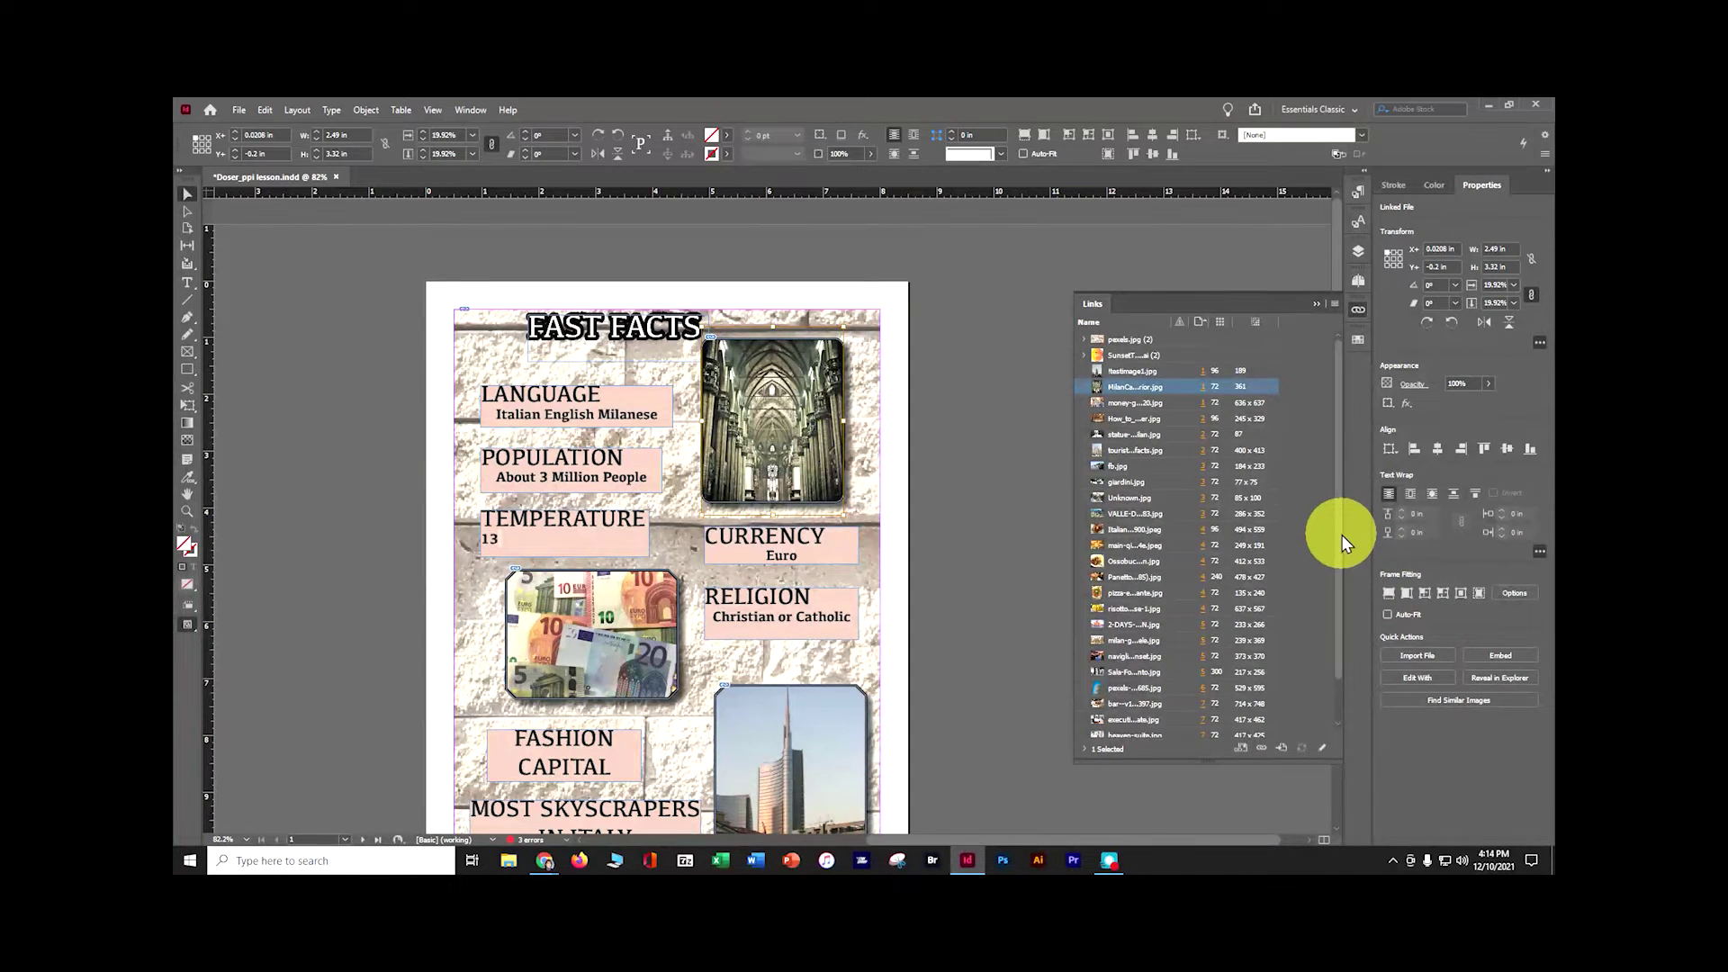
pyautogui.moveTo(1341, 540); pyautogui.dragTo(1340, 619)
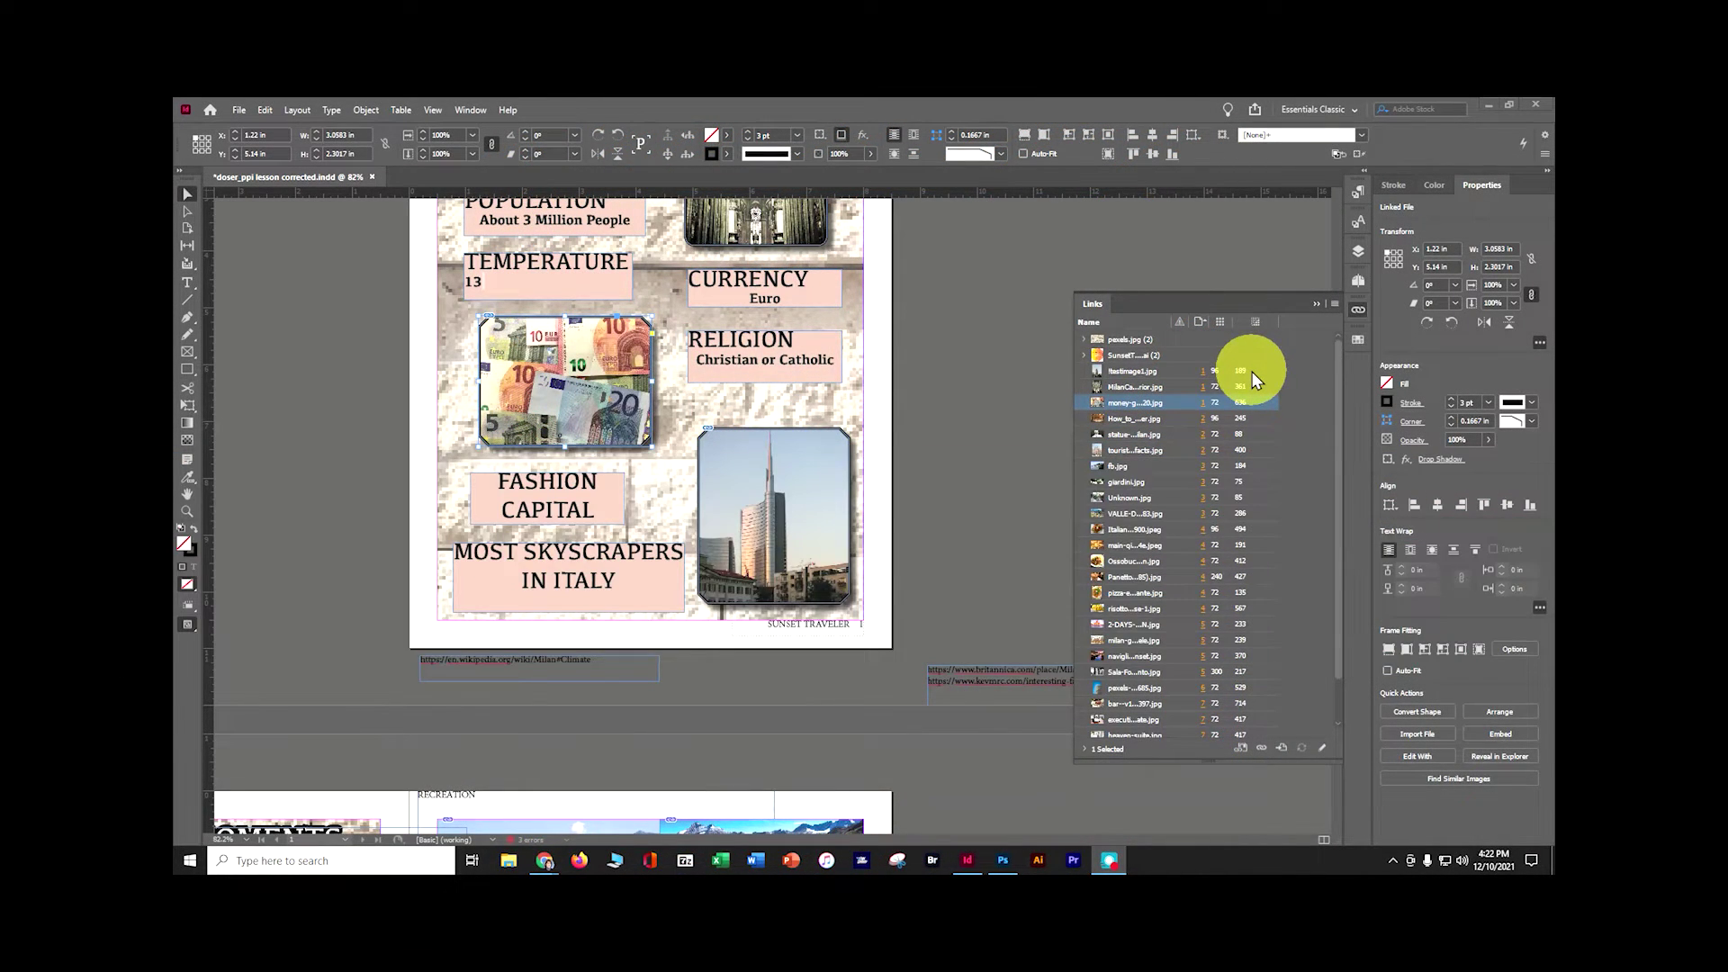
pyautogui.click(232, 112)
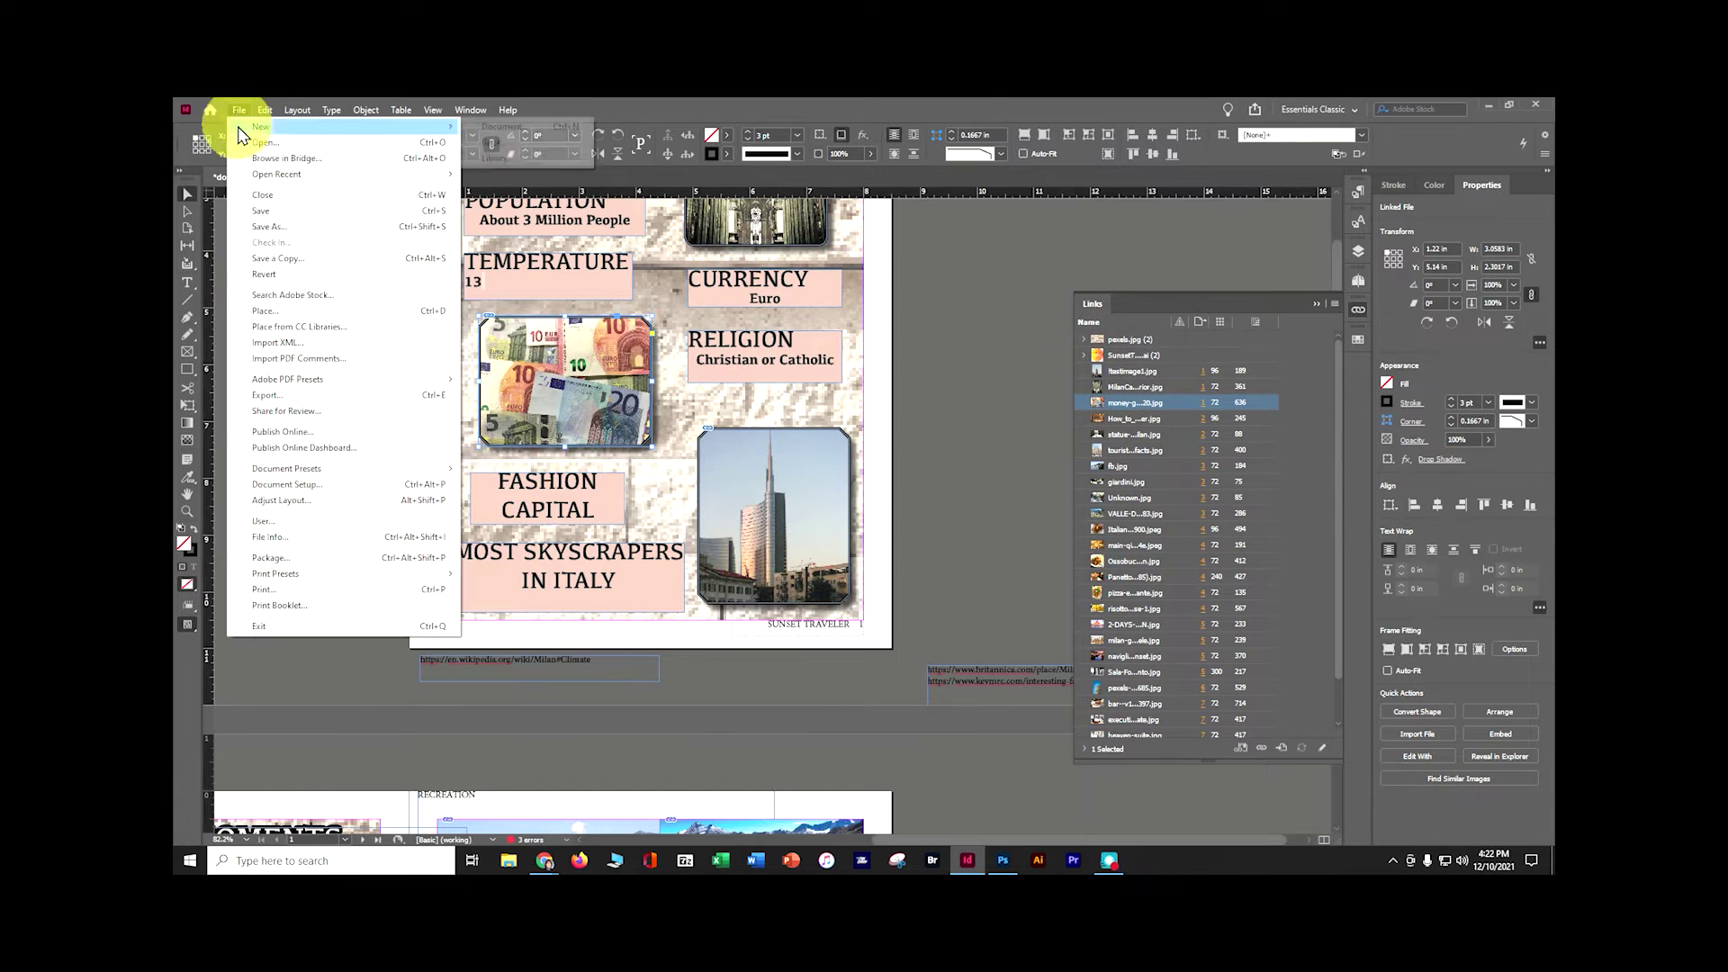
pyautogui.click(262, 211)
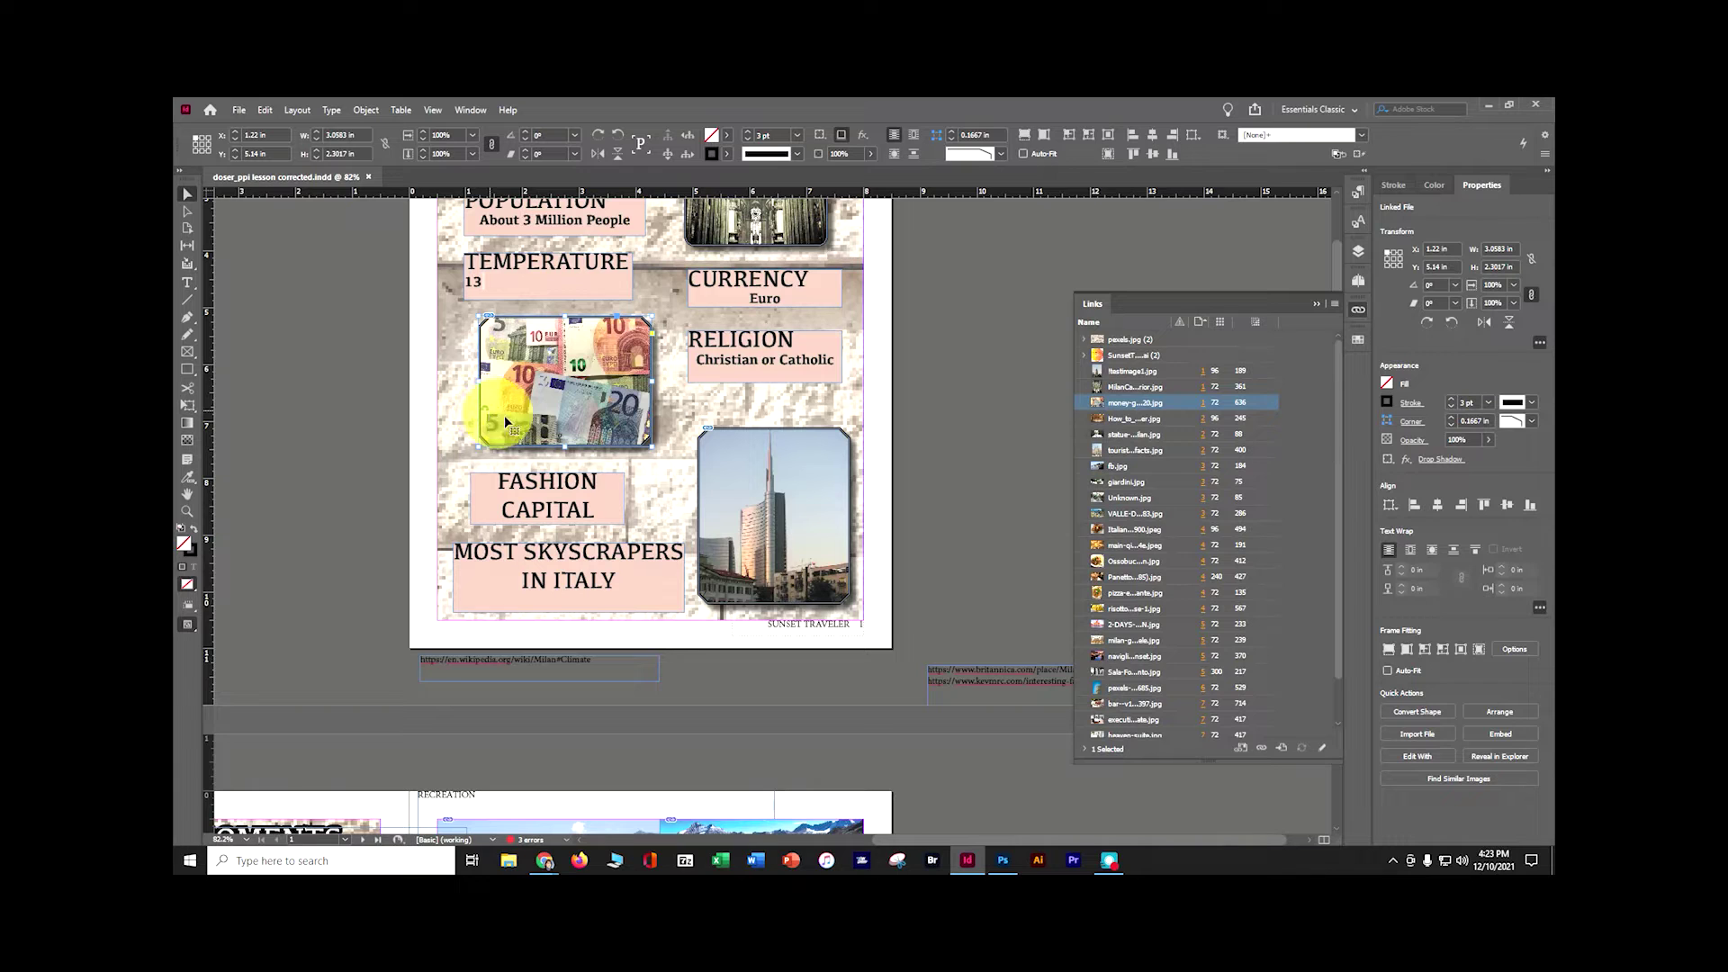
# Step: Go to the linked skyscraper image on page 1 and open it for editing in Adobe Photoshop 2022
pyautogui.click(1168, 371)
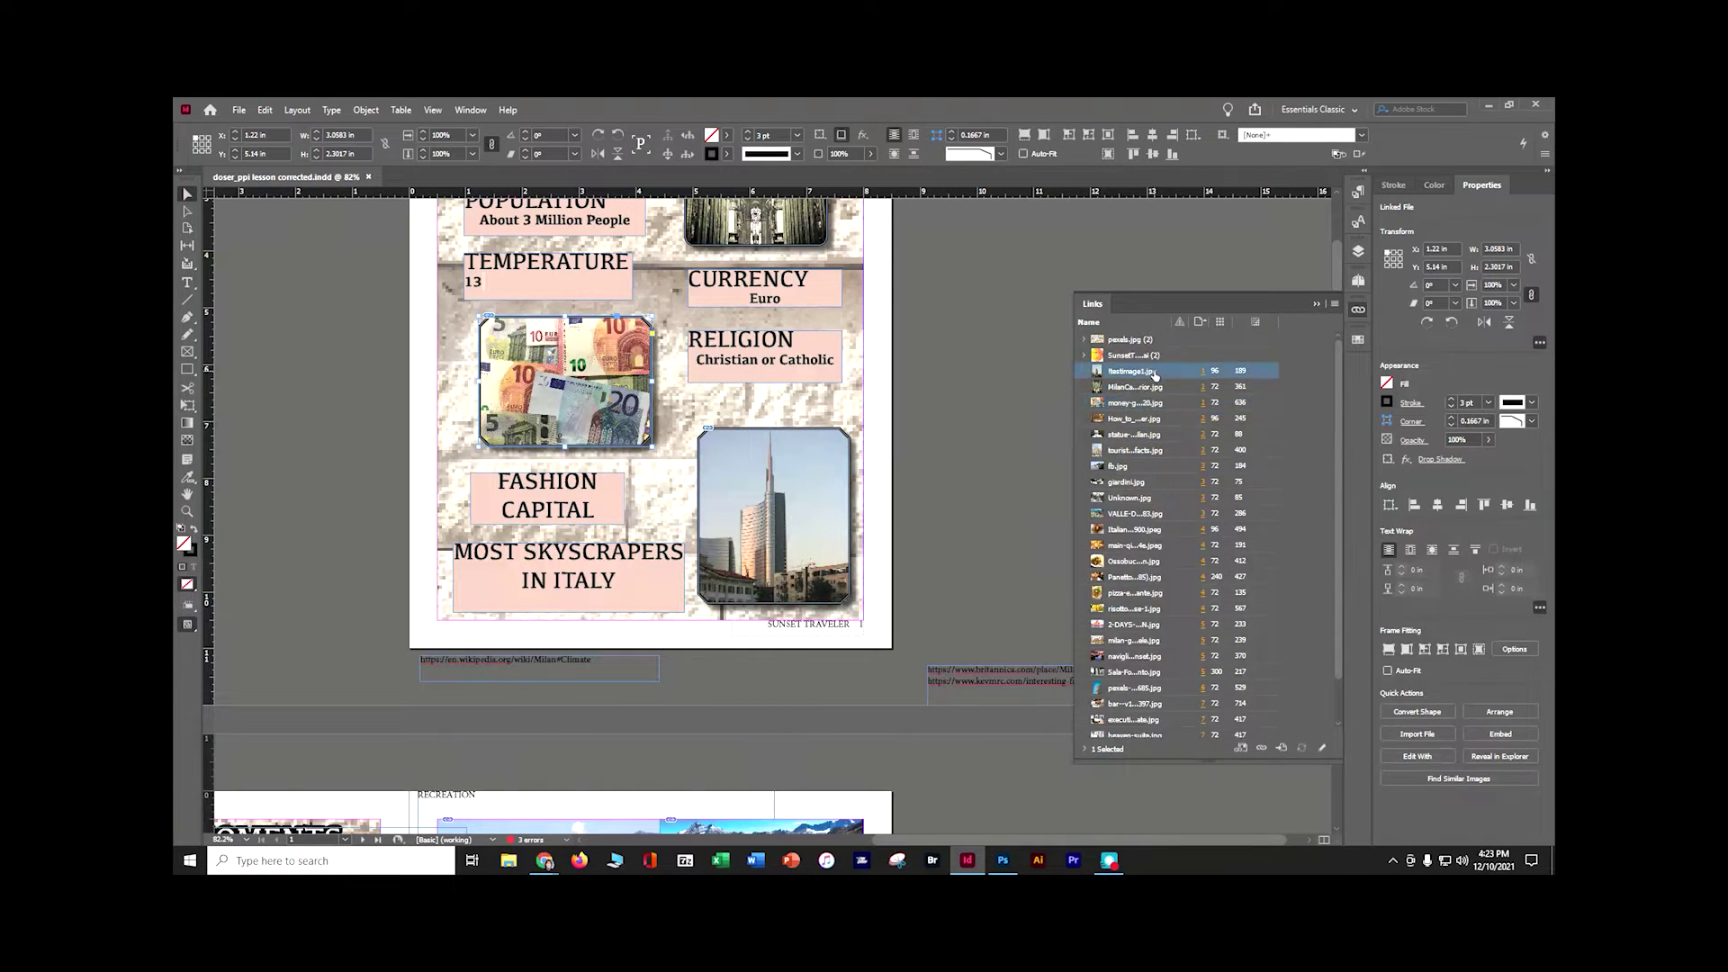
pyautogui.click(1197, 371)
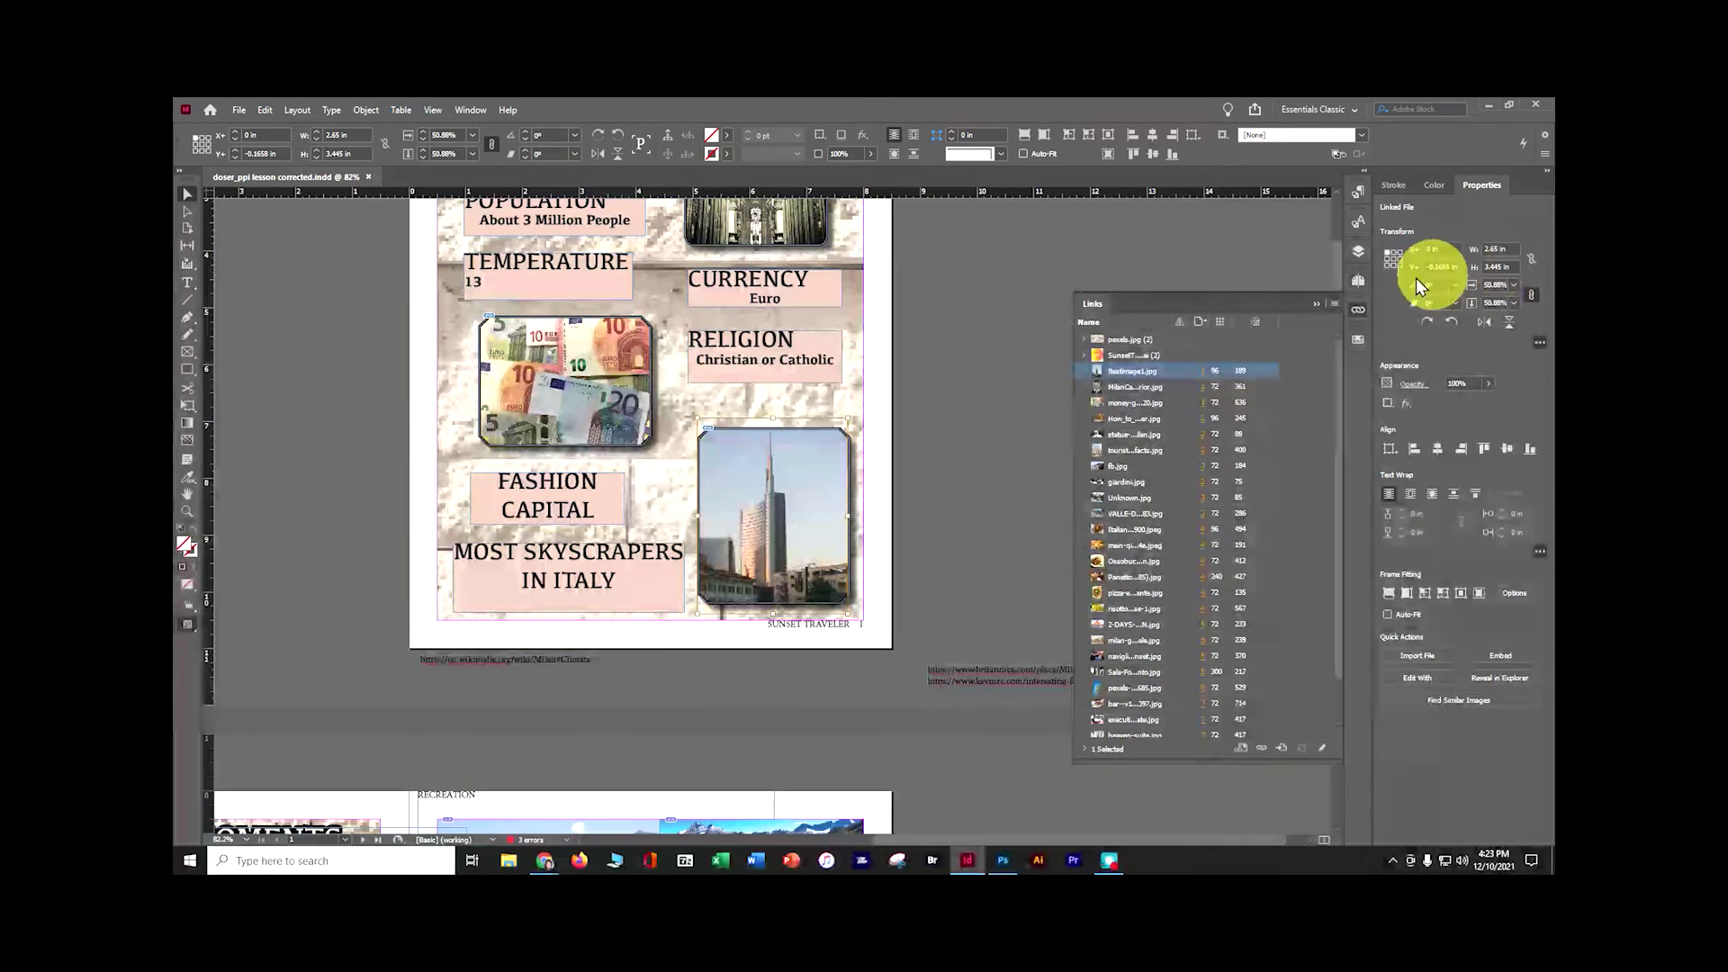
pyautogui.rightClick(1145, 374)
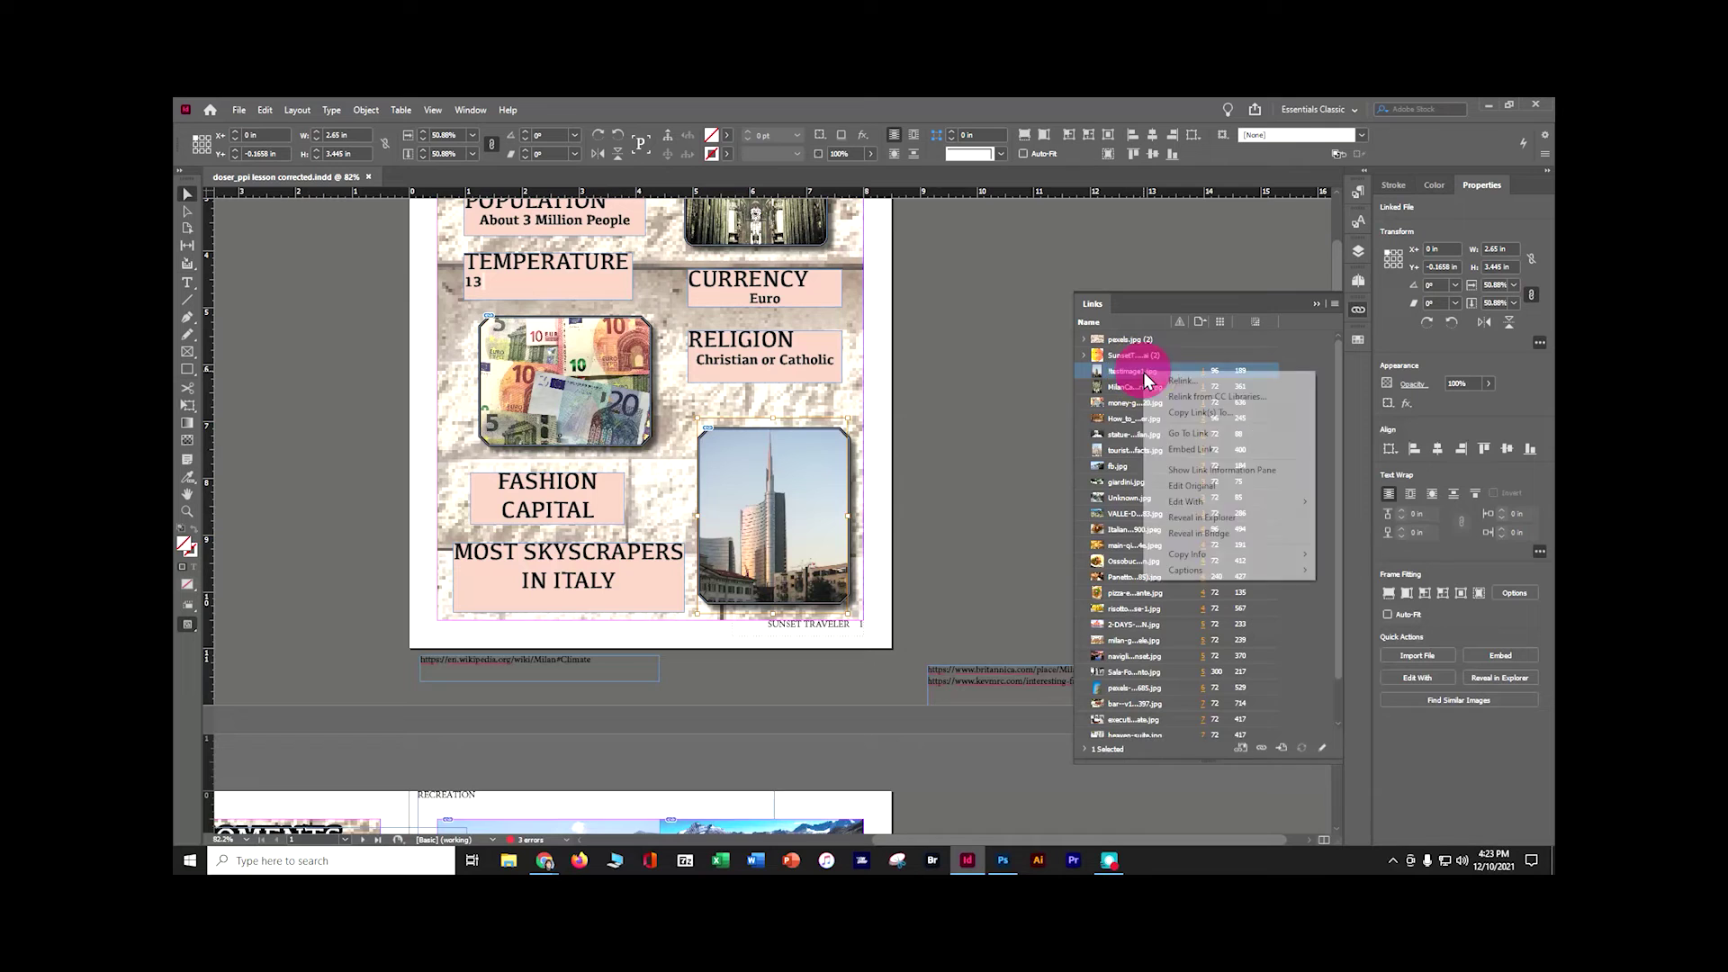
pyautogui.moveTo(1200, 501)
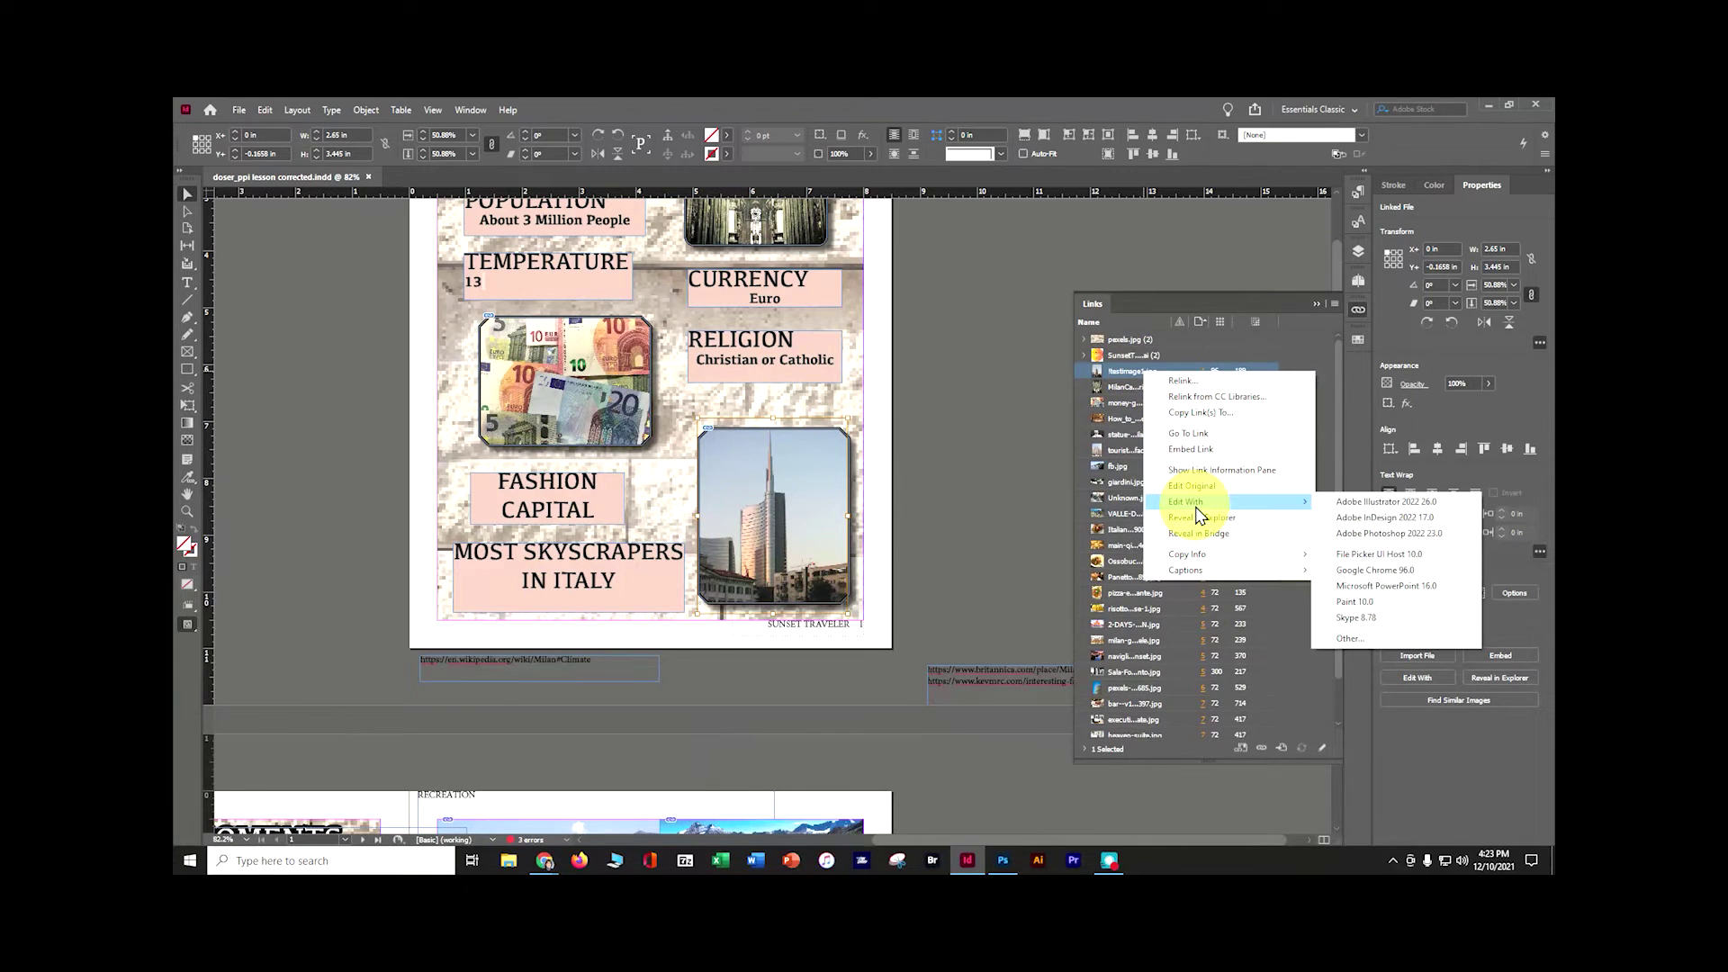
pyautogui.click(1340, 533)
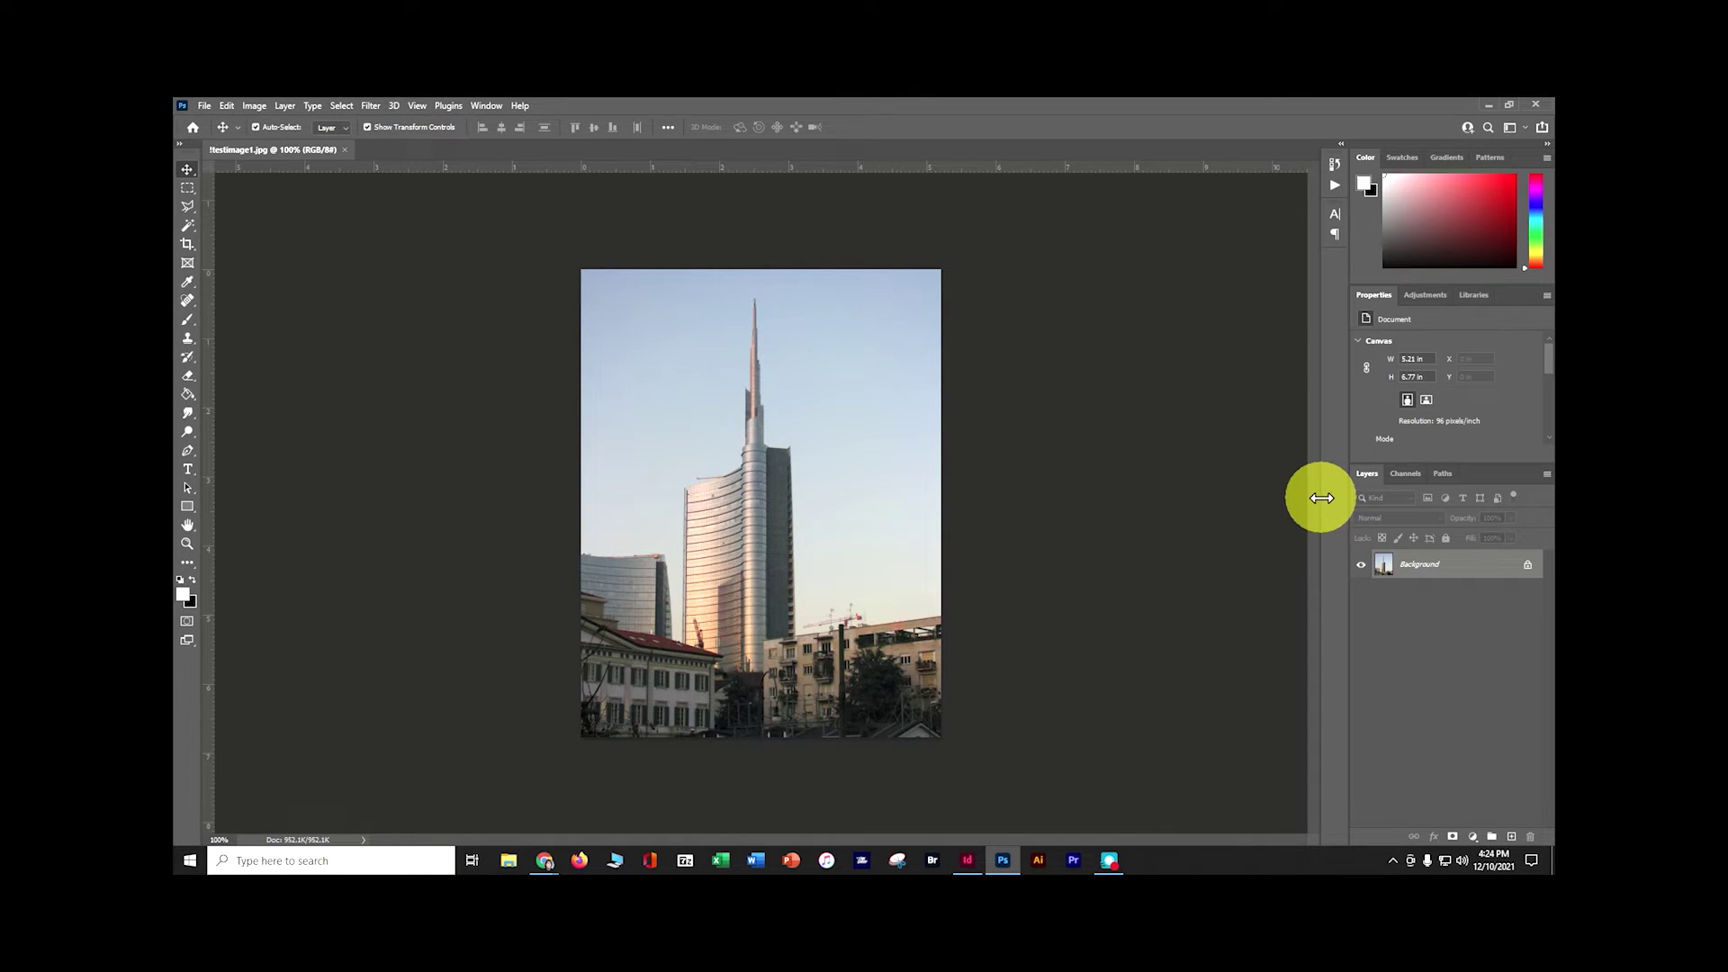
# Step: Open the skyscraper image's size settings, resample with Preserve Details 2.0, and set the resolution to 300 pixels/inch
pyautogui.click(255, 107)
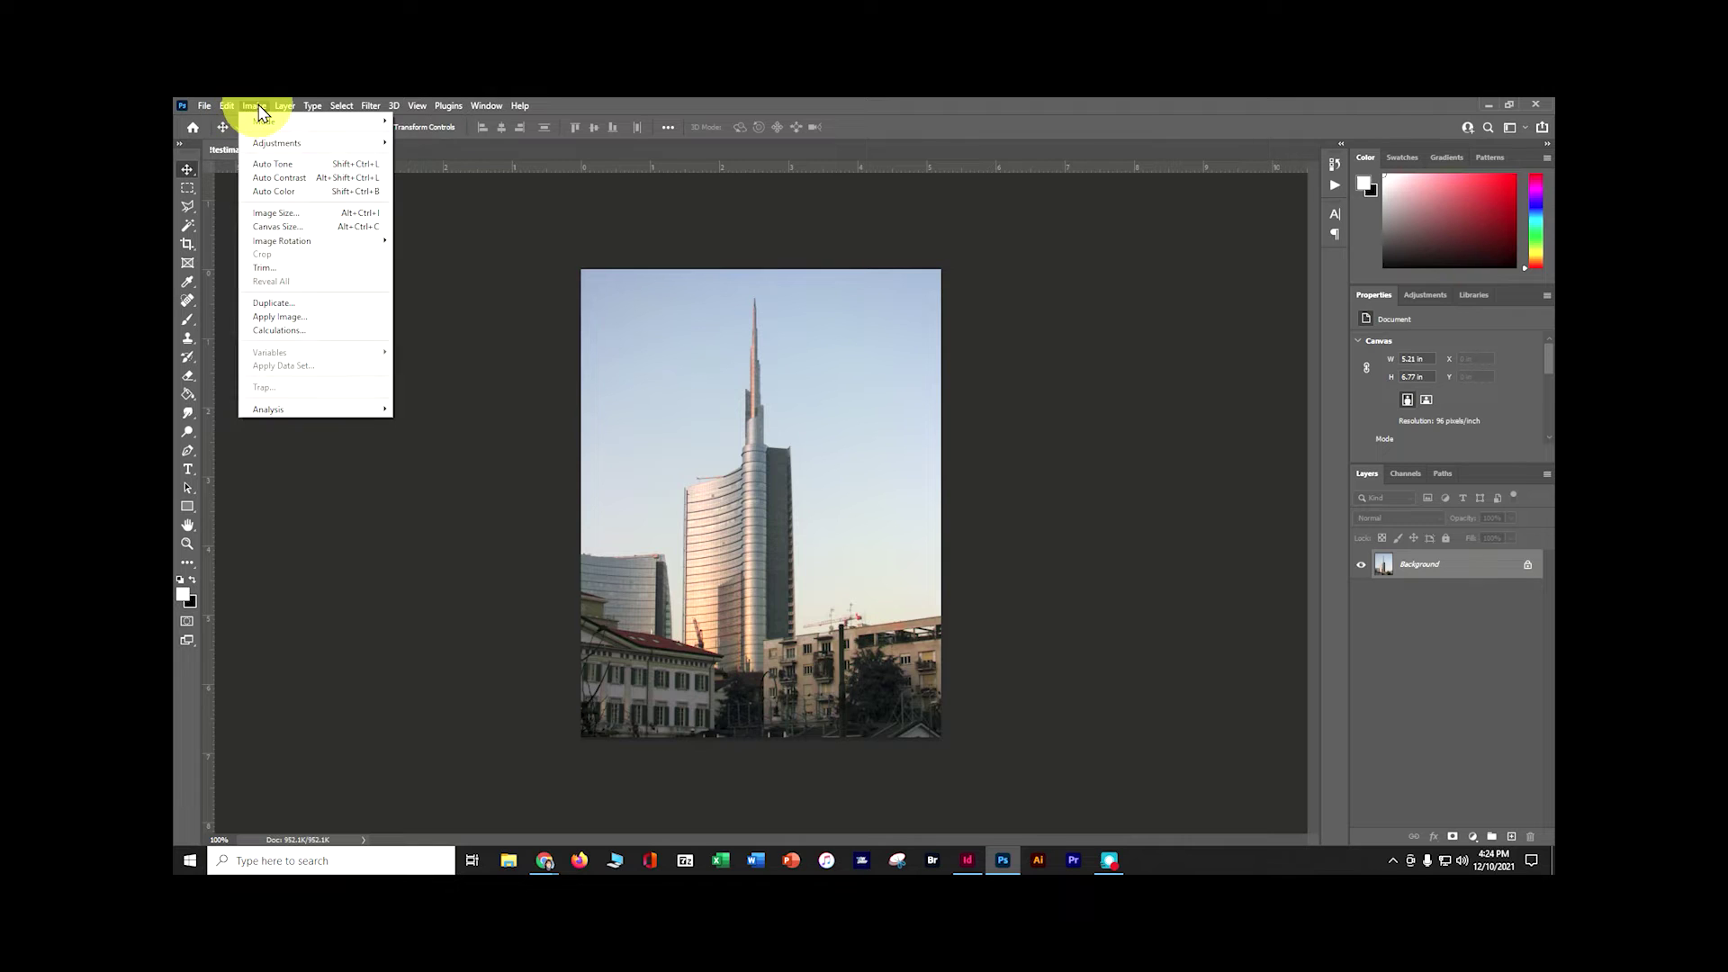
pyautogui.click(278, 214)
pyautogui.press('h')
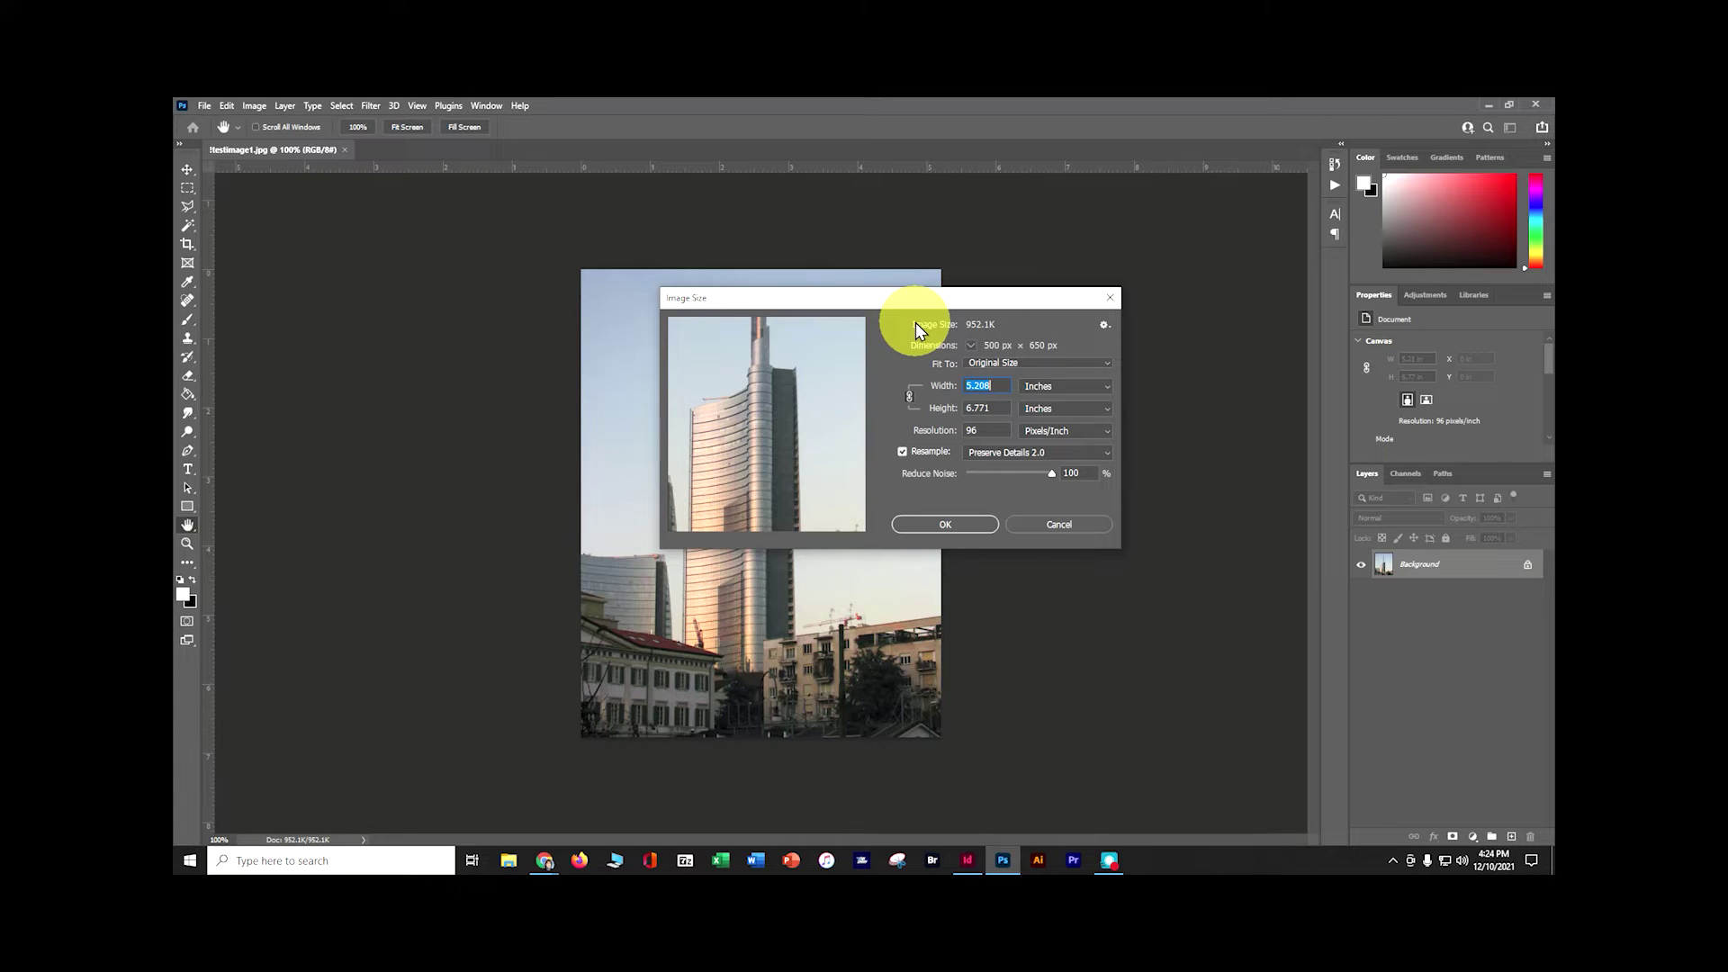
pyautogui.click(971, 455)
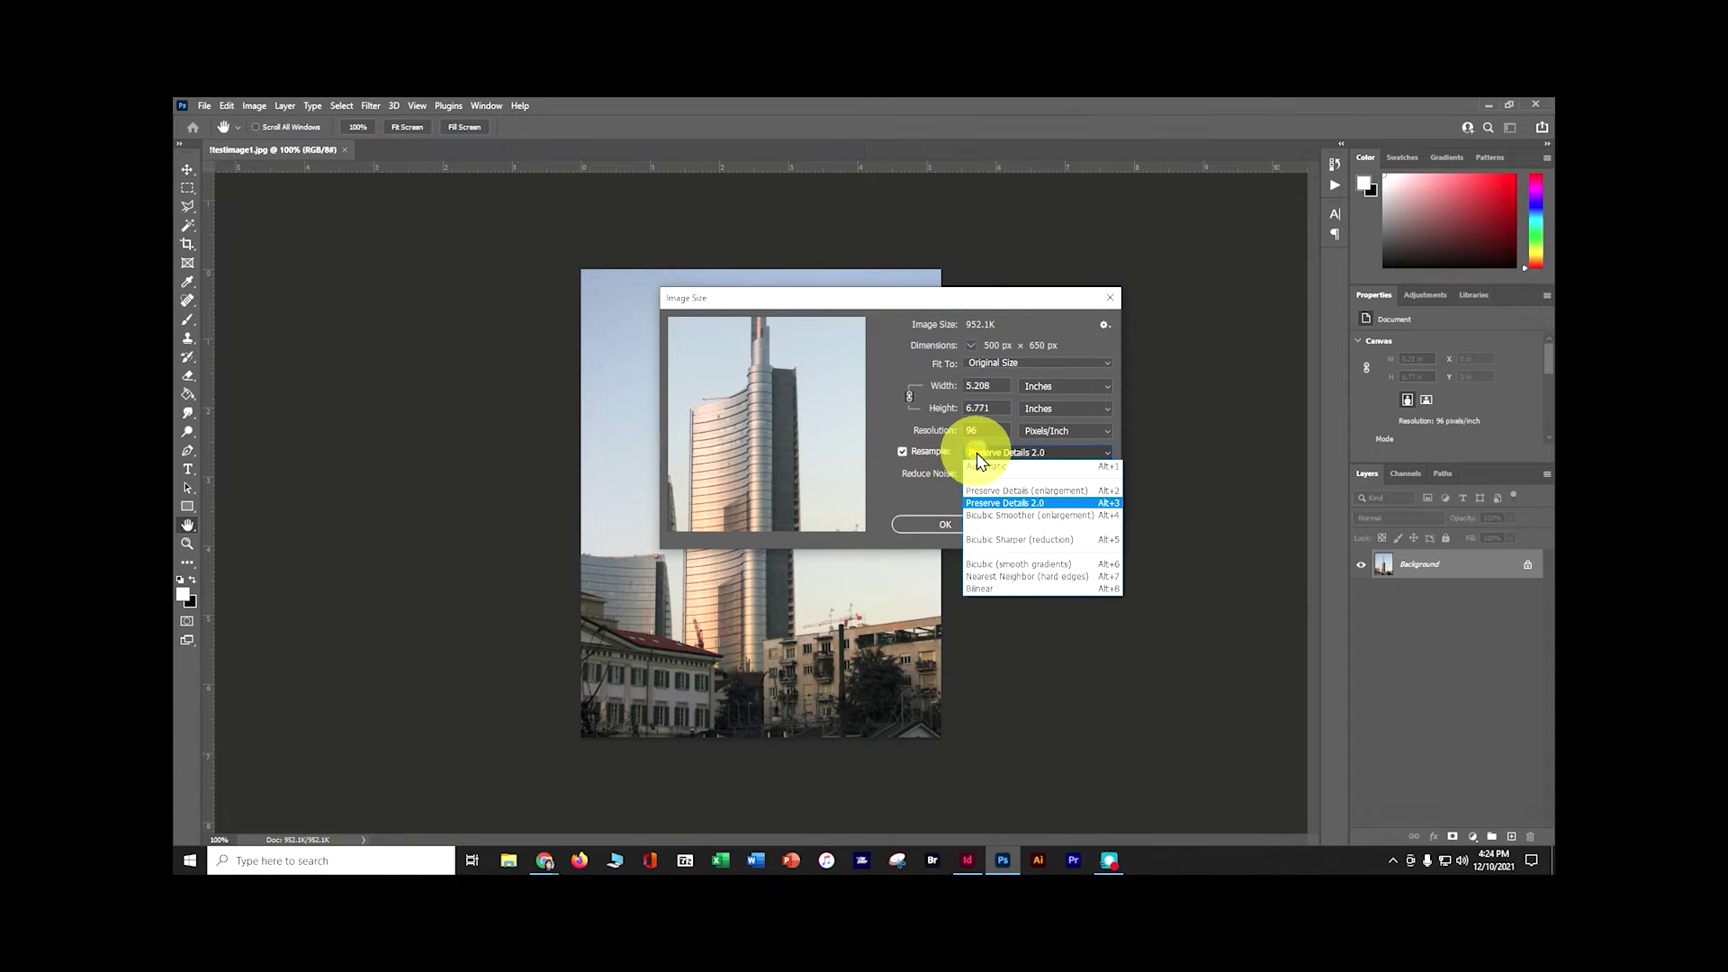
pyautogui.click(983, 503)
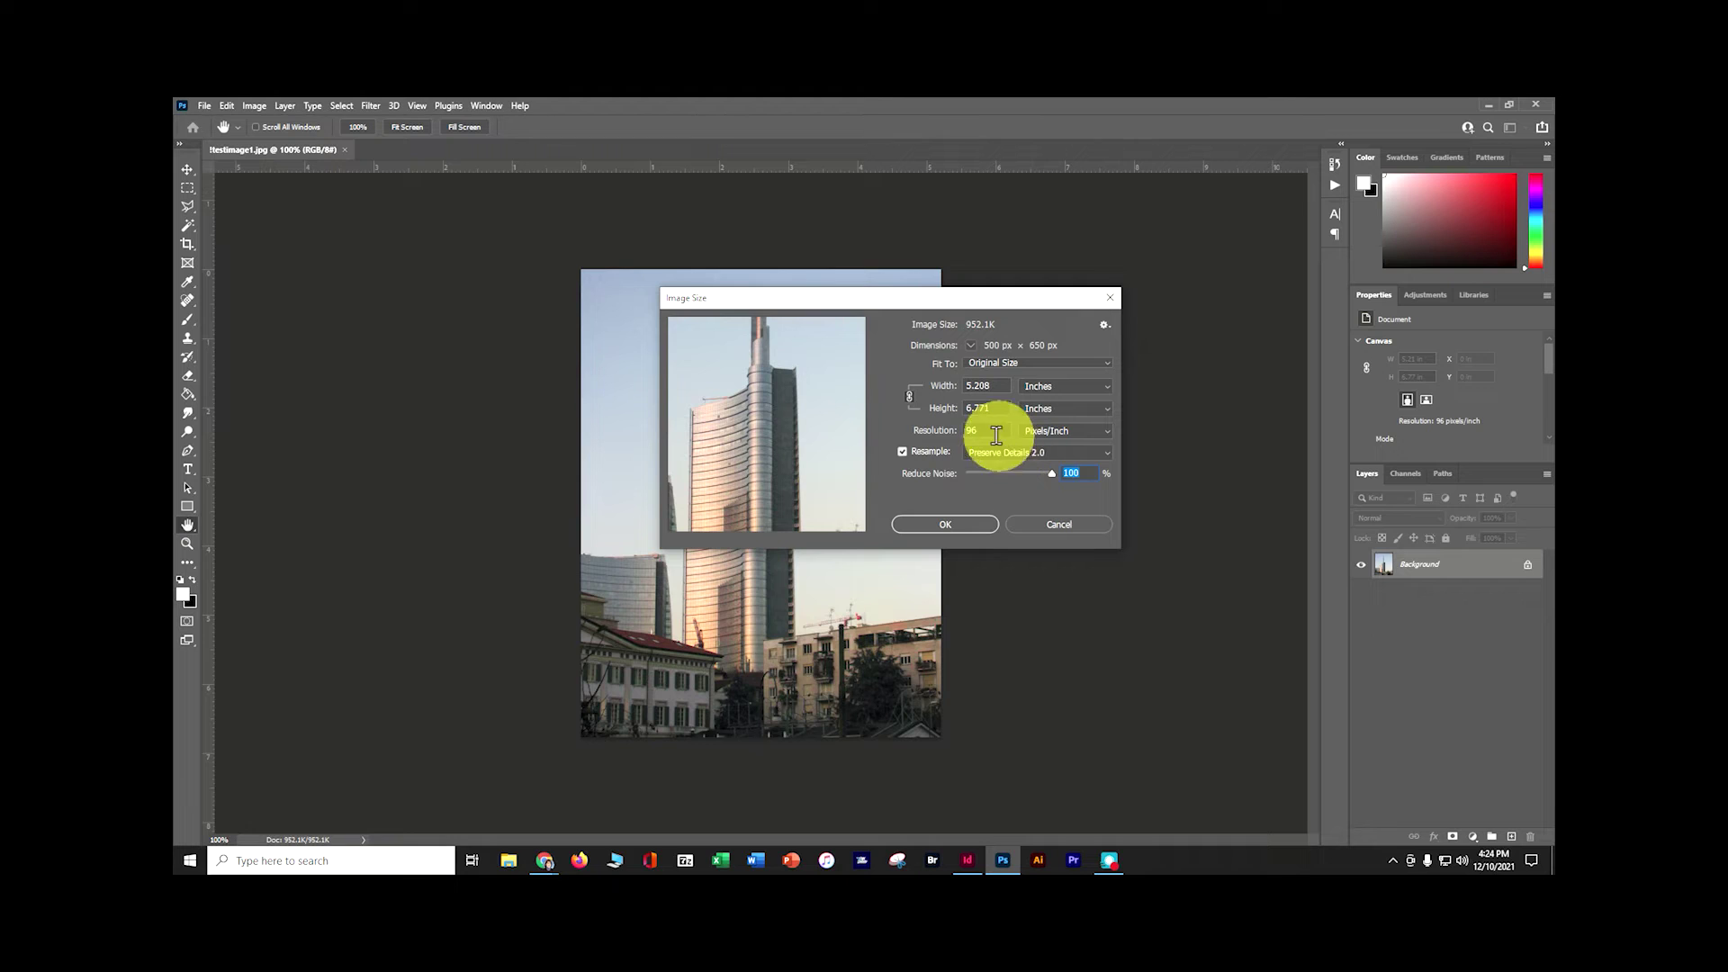
pyautogui.moveTo(986, 430); pyautogui.dragTo(953, 430)
pyautogui.write('300')
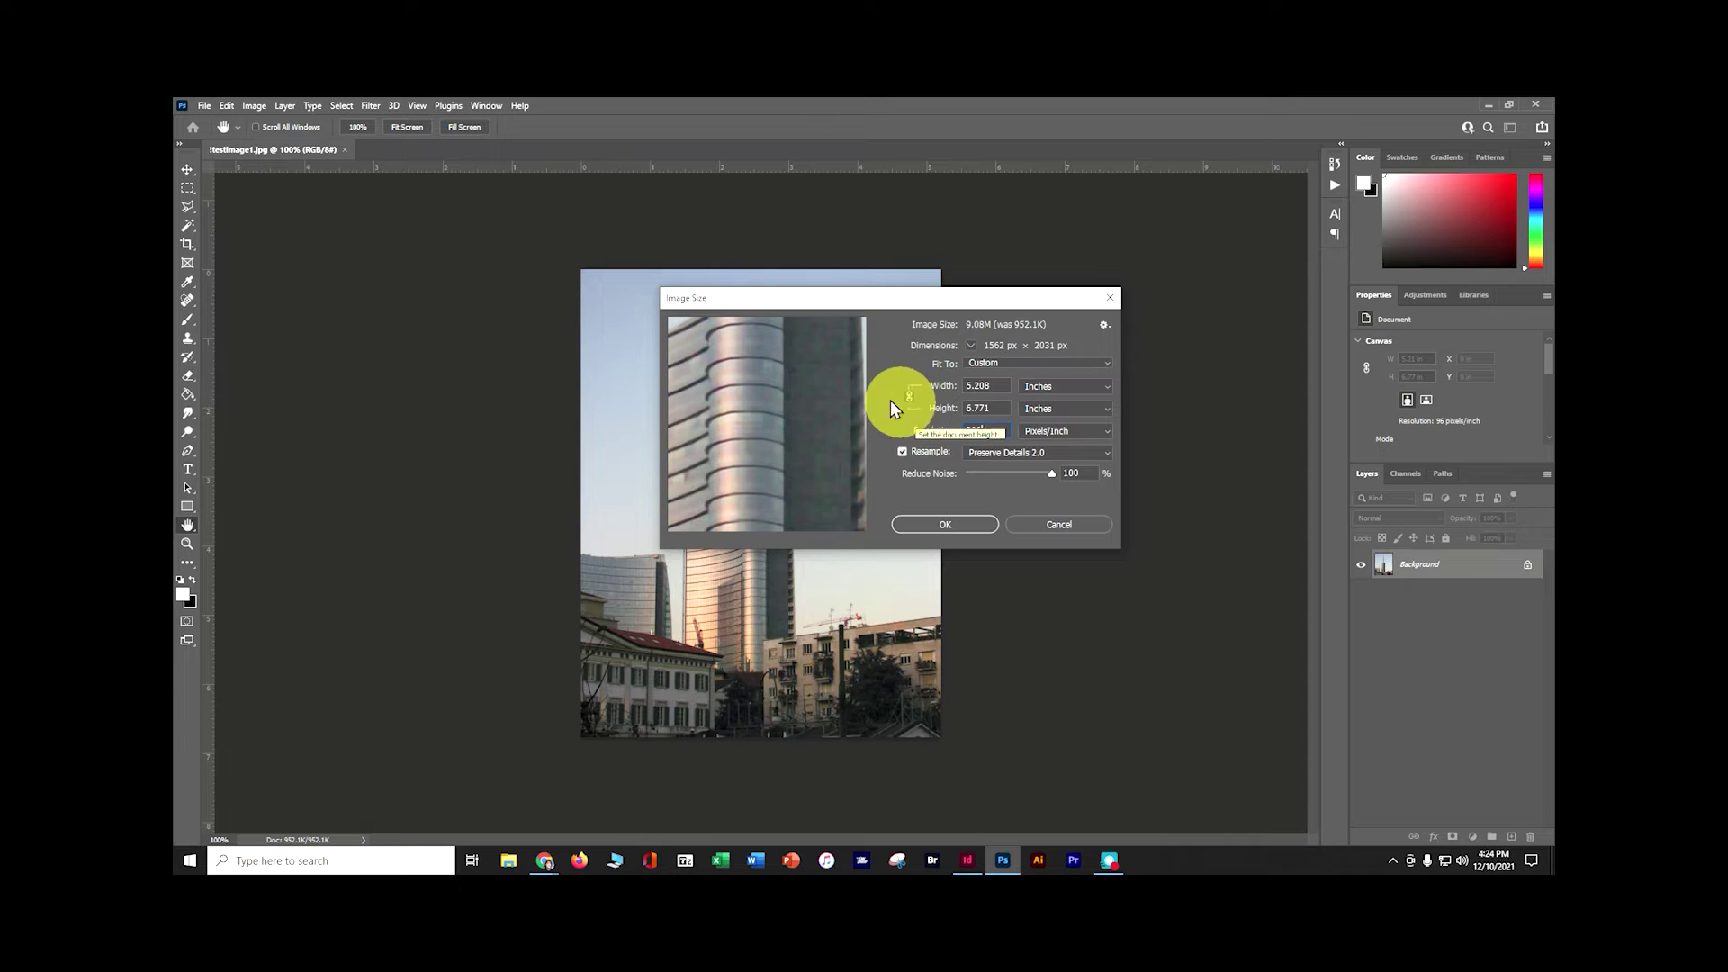
# Step: Set the skyscraper image's width to 3.25 inches with the aspect ratio constrained and apply the resize
pyautogui.moveTo(771, 386)
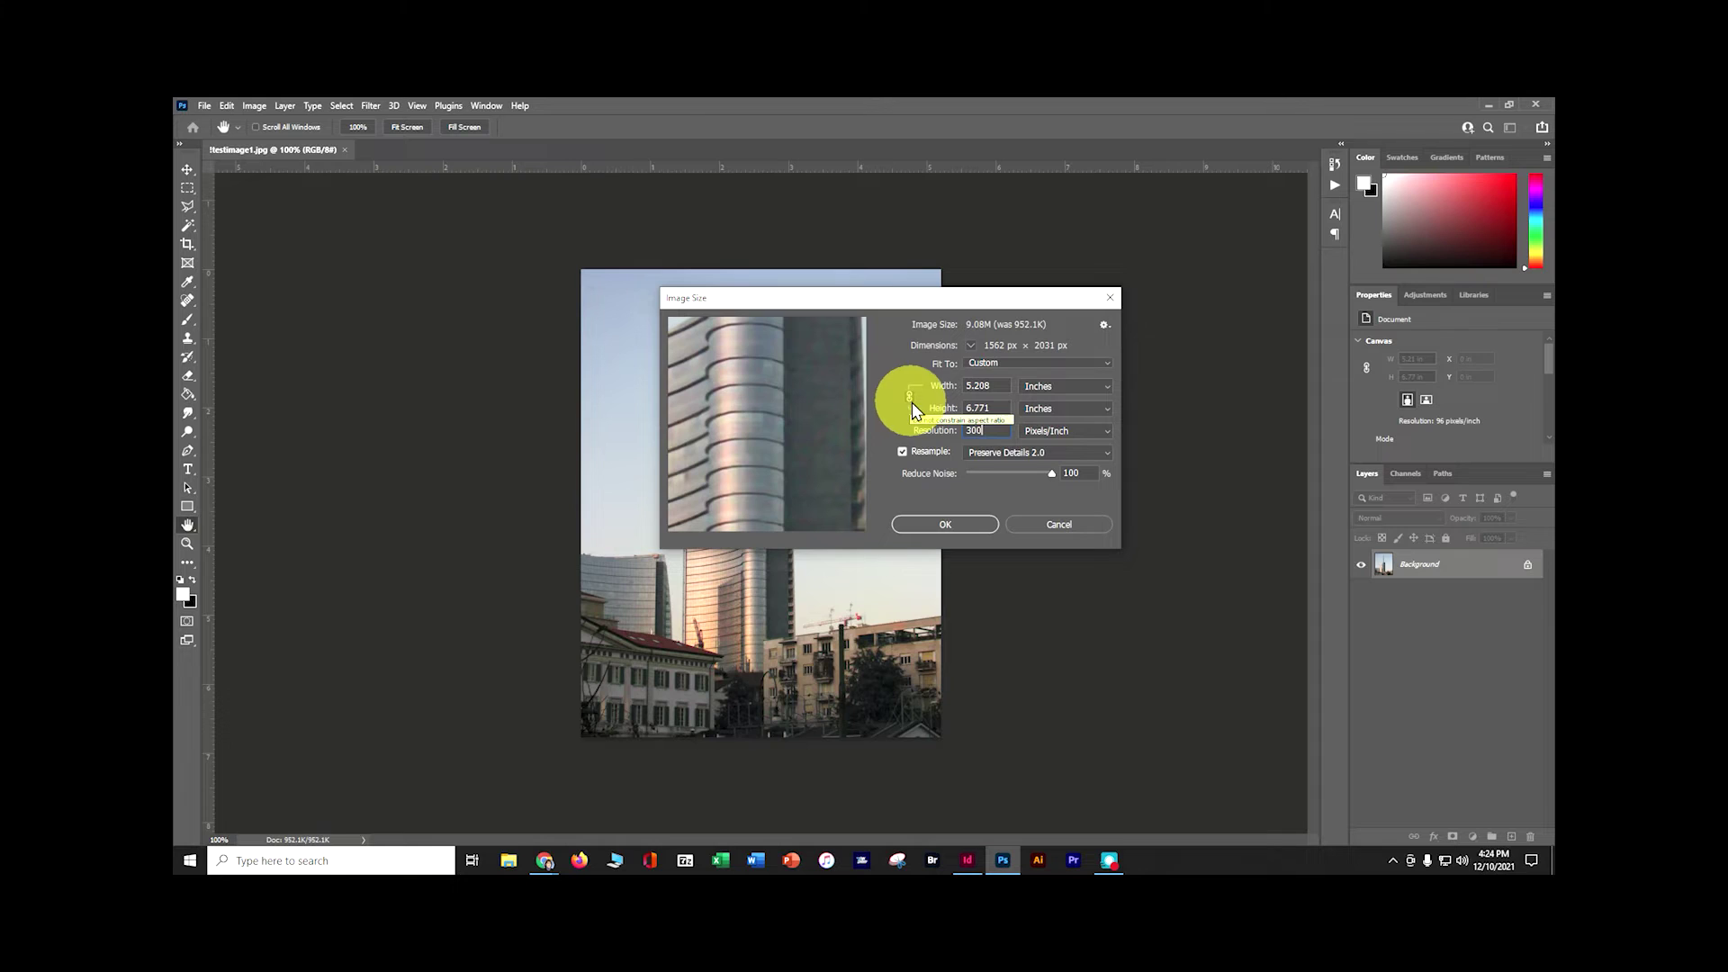
pyautogui.click(983, 385)
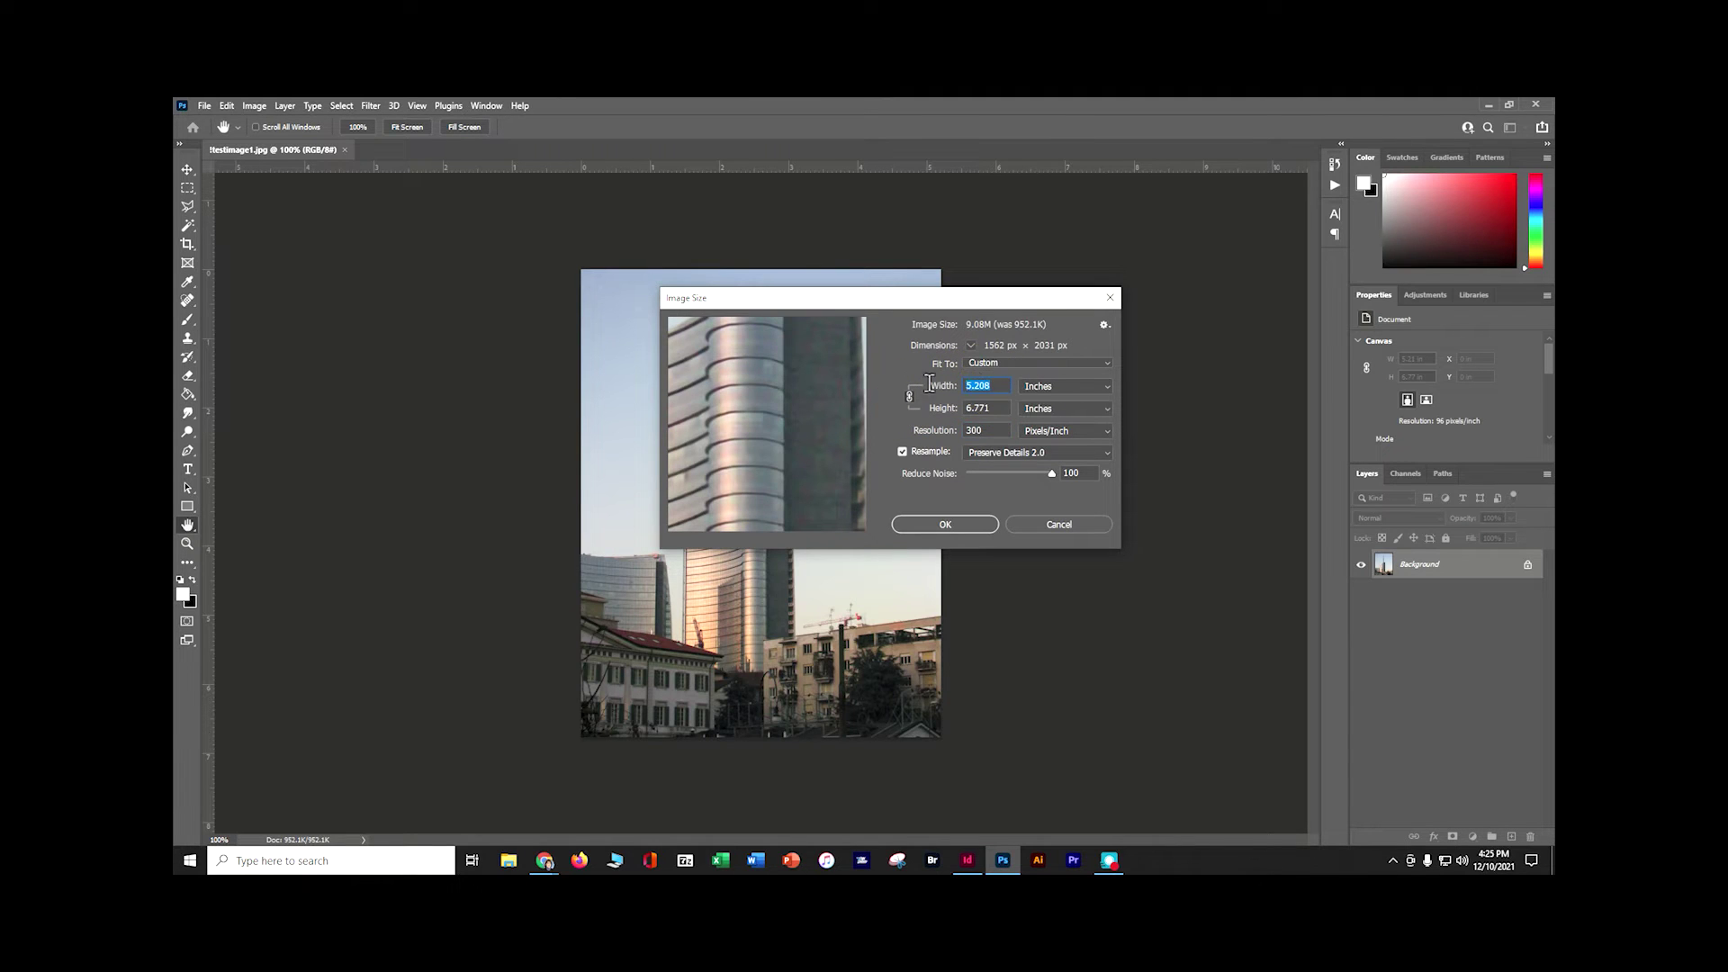
pyautogui.write('3.25')
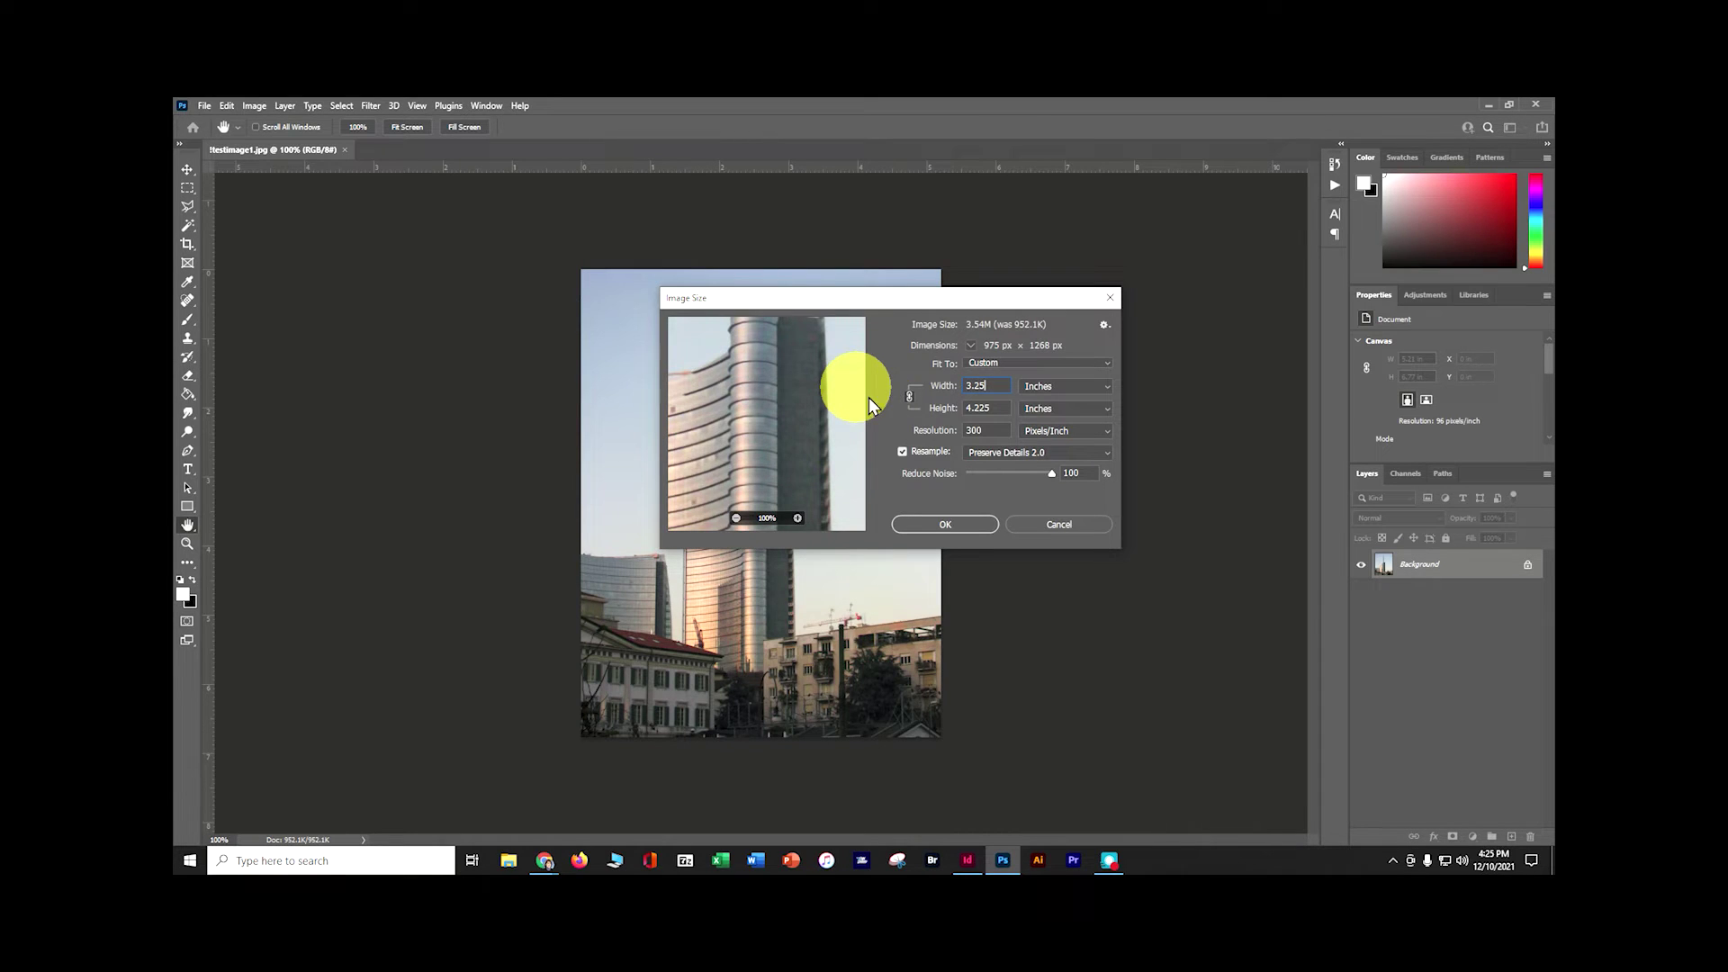
pyautogui.click(927, 529)
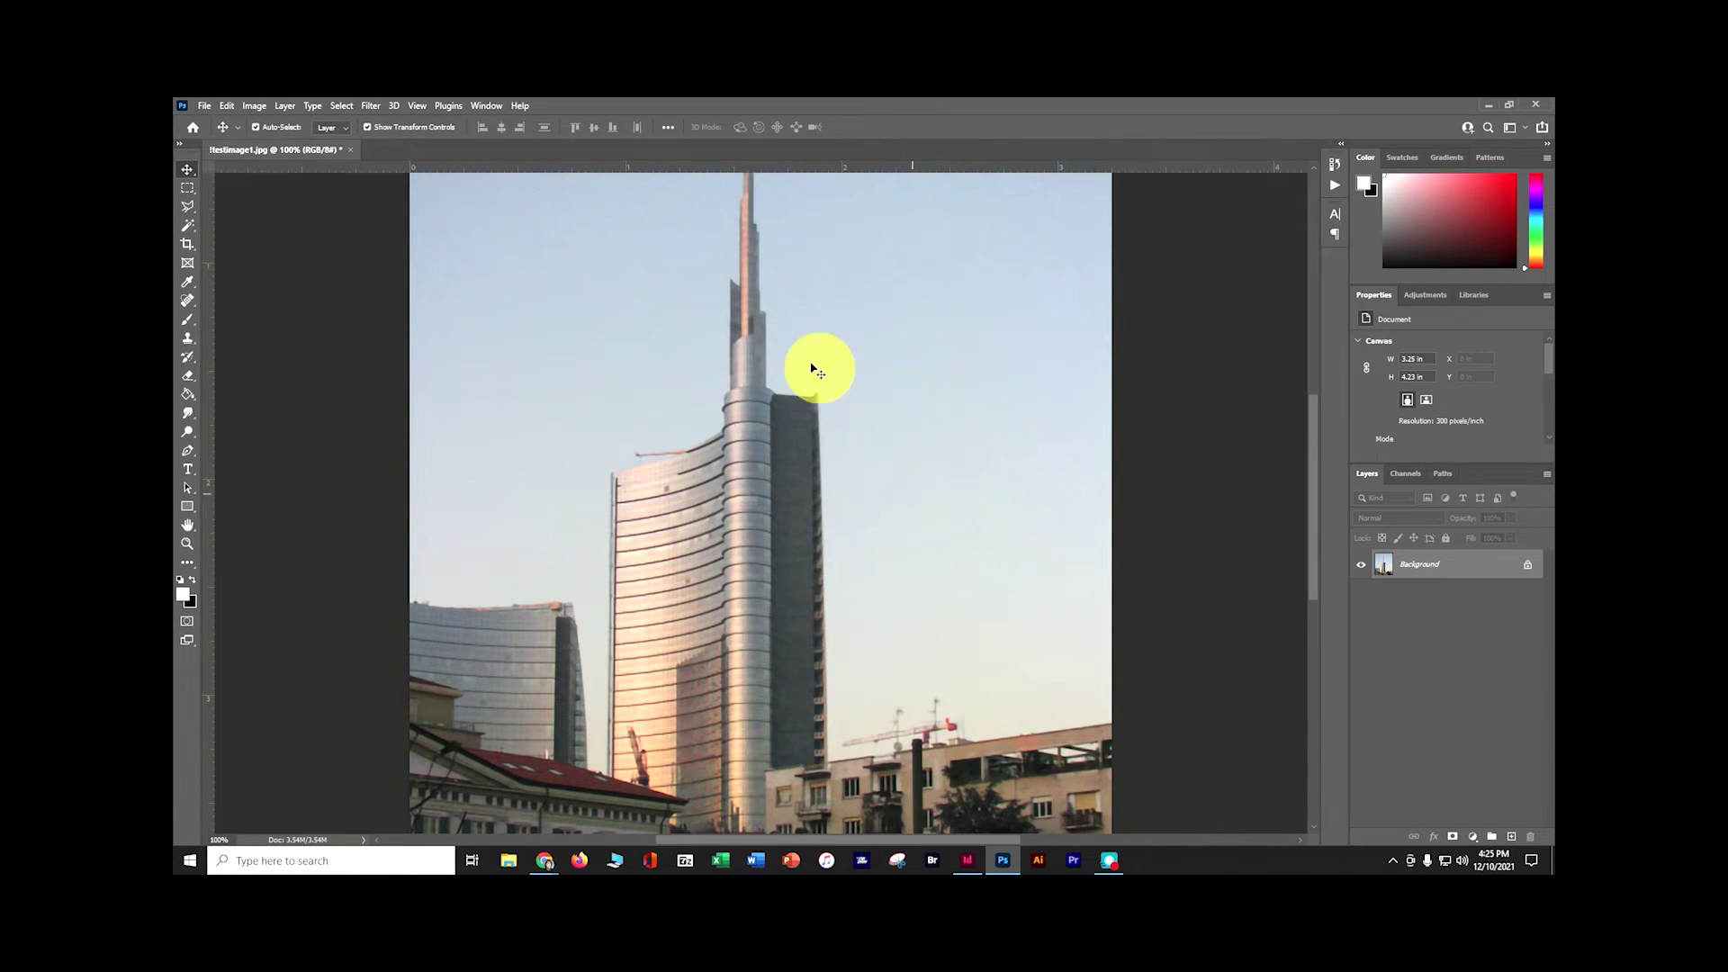
# Step: Save the resized skyscraper image over the linked JPEG at quality 12 (Maximum) with the Baseline ("Standard") format
pyautogui.click(203, 106)
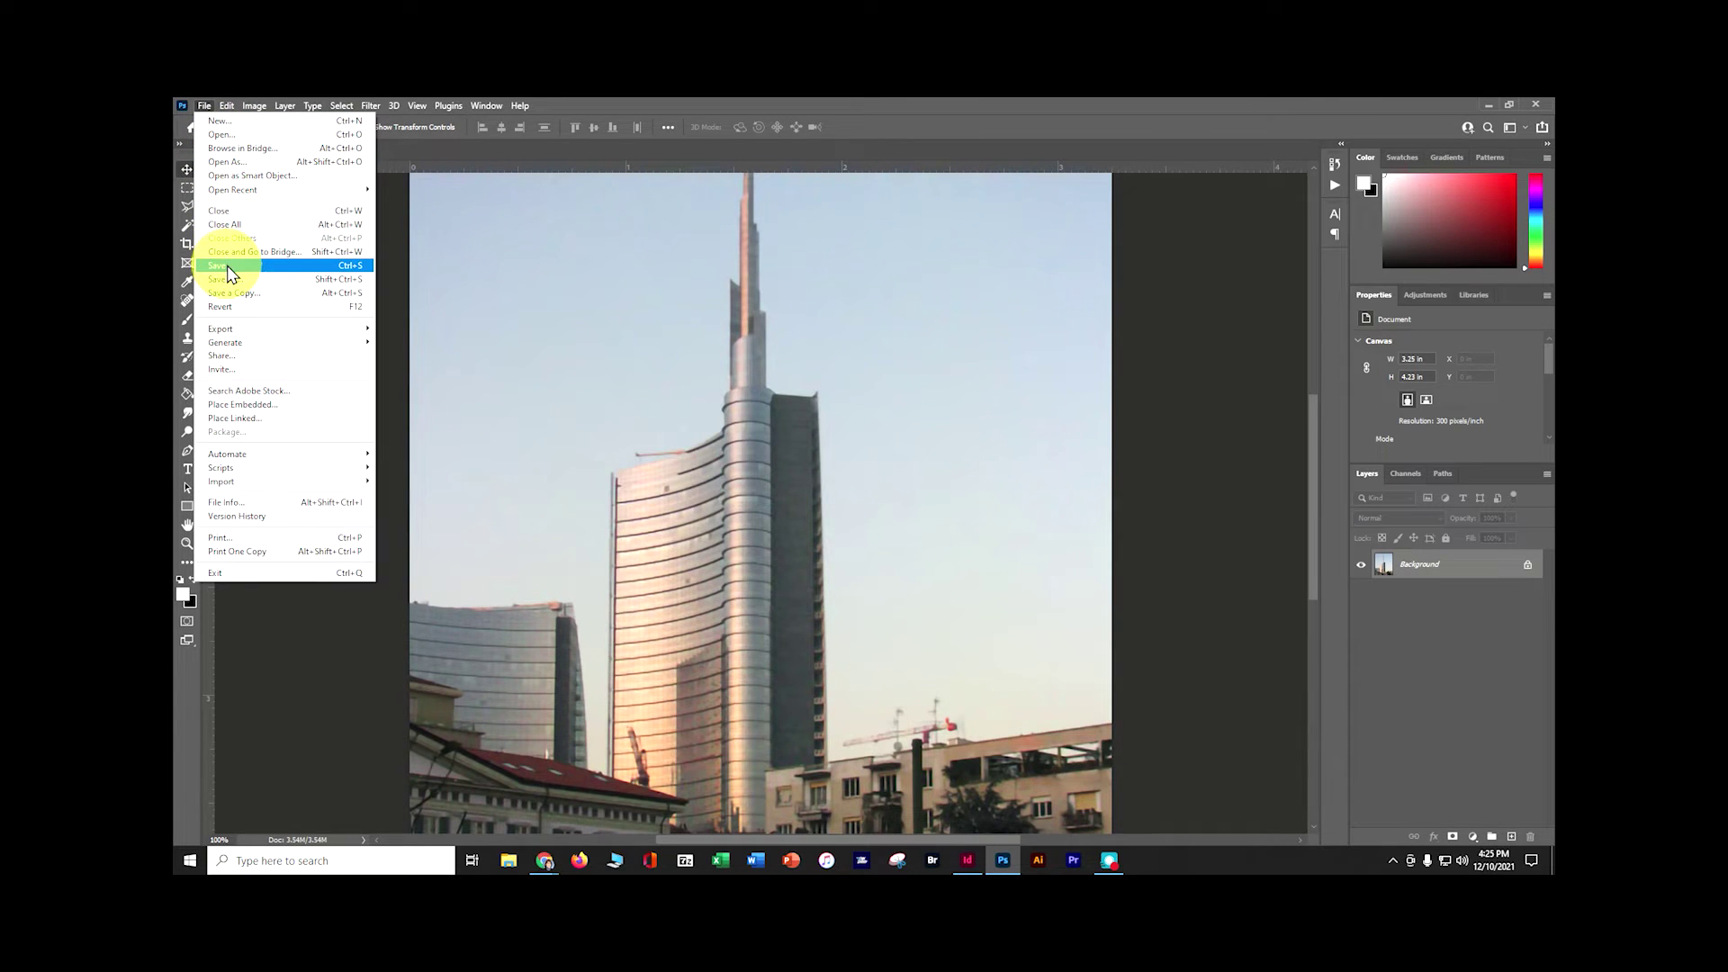
pyautogui.press('Escape')
pyautogui.press('h')
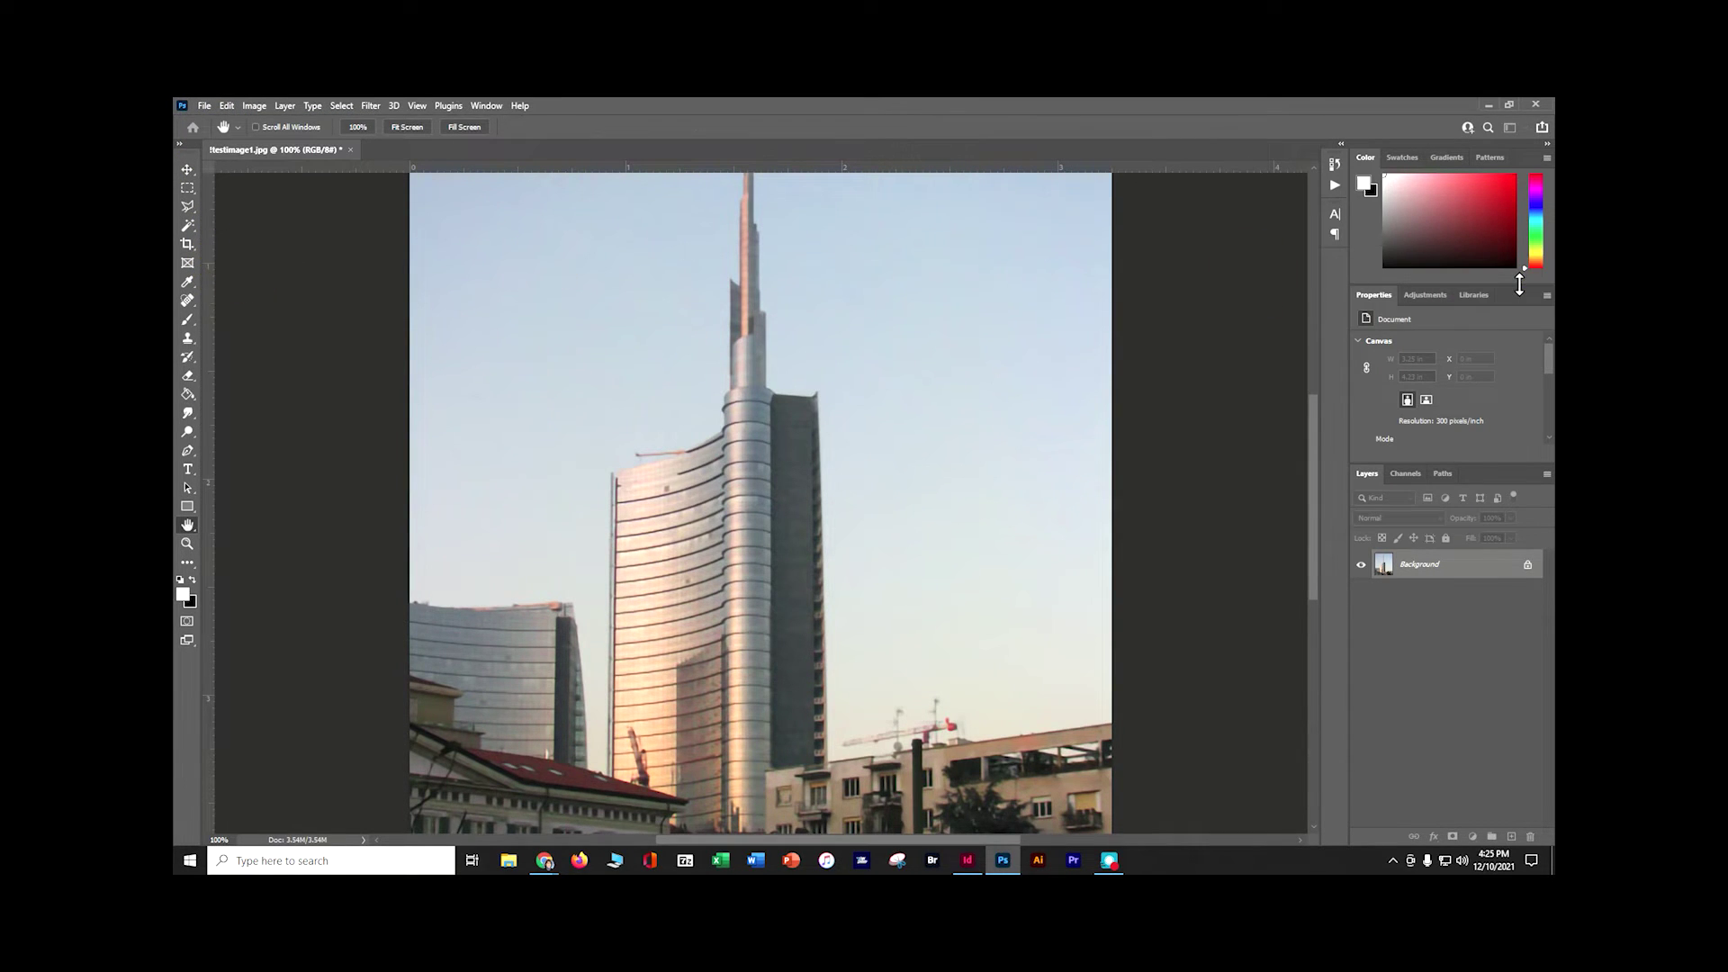
pyautogui.hotkey('ctrl', 's')
pyautogui.moveTo(1203, 255); pyautogui.dragTo(798, 270)
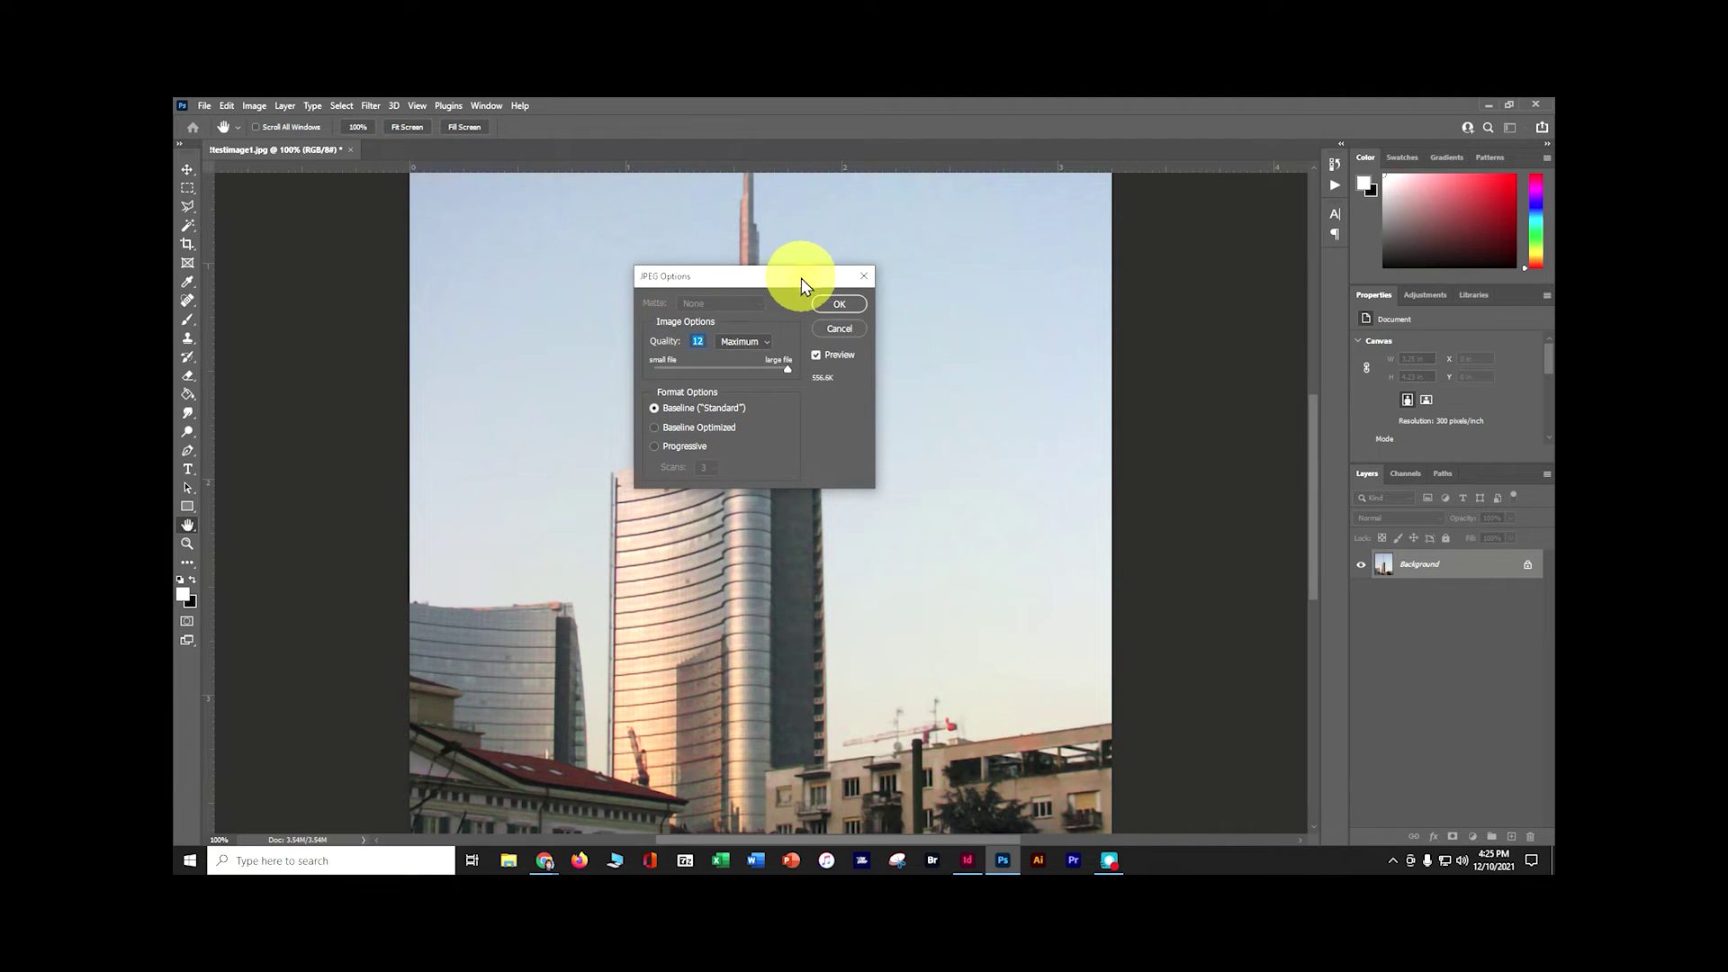
pyautogui.click(700, 344)
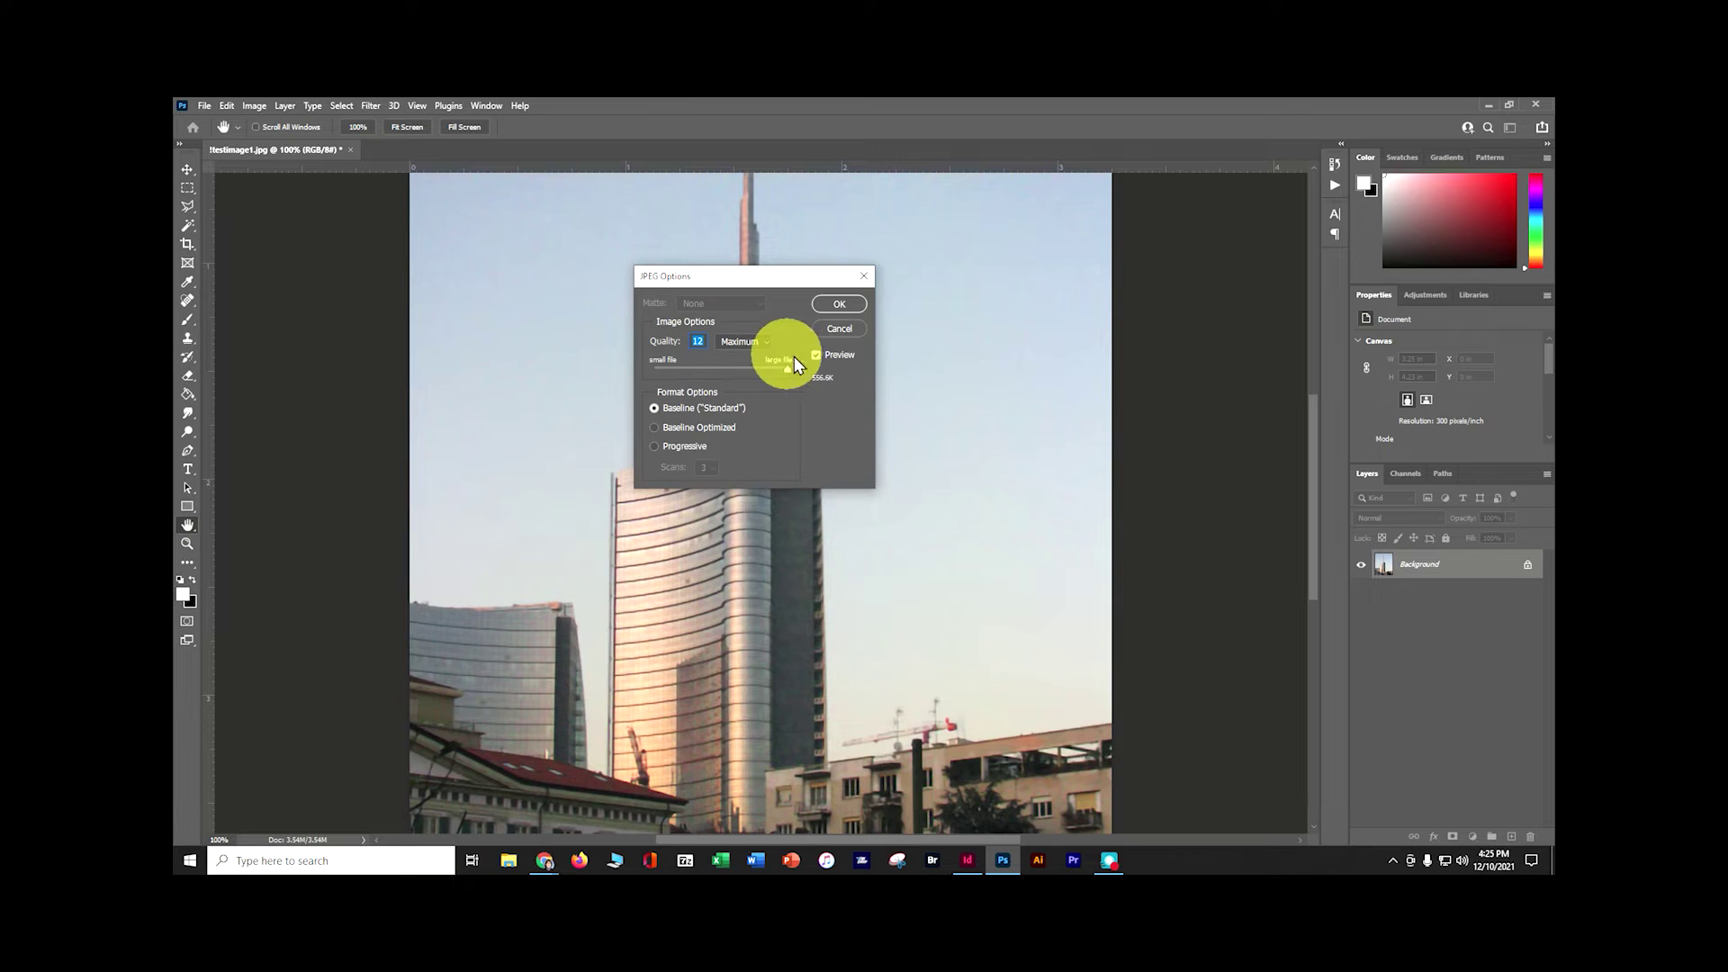
pyautogui.click(827, 303)
pyautogui.press('v')
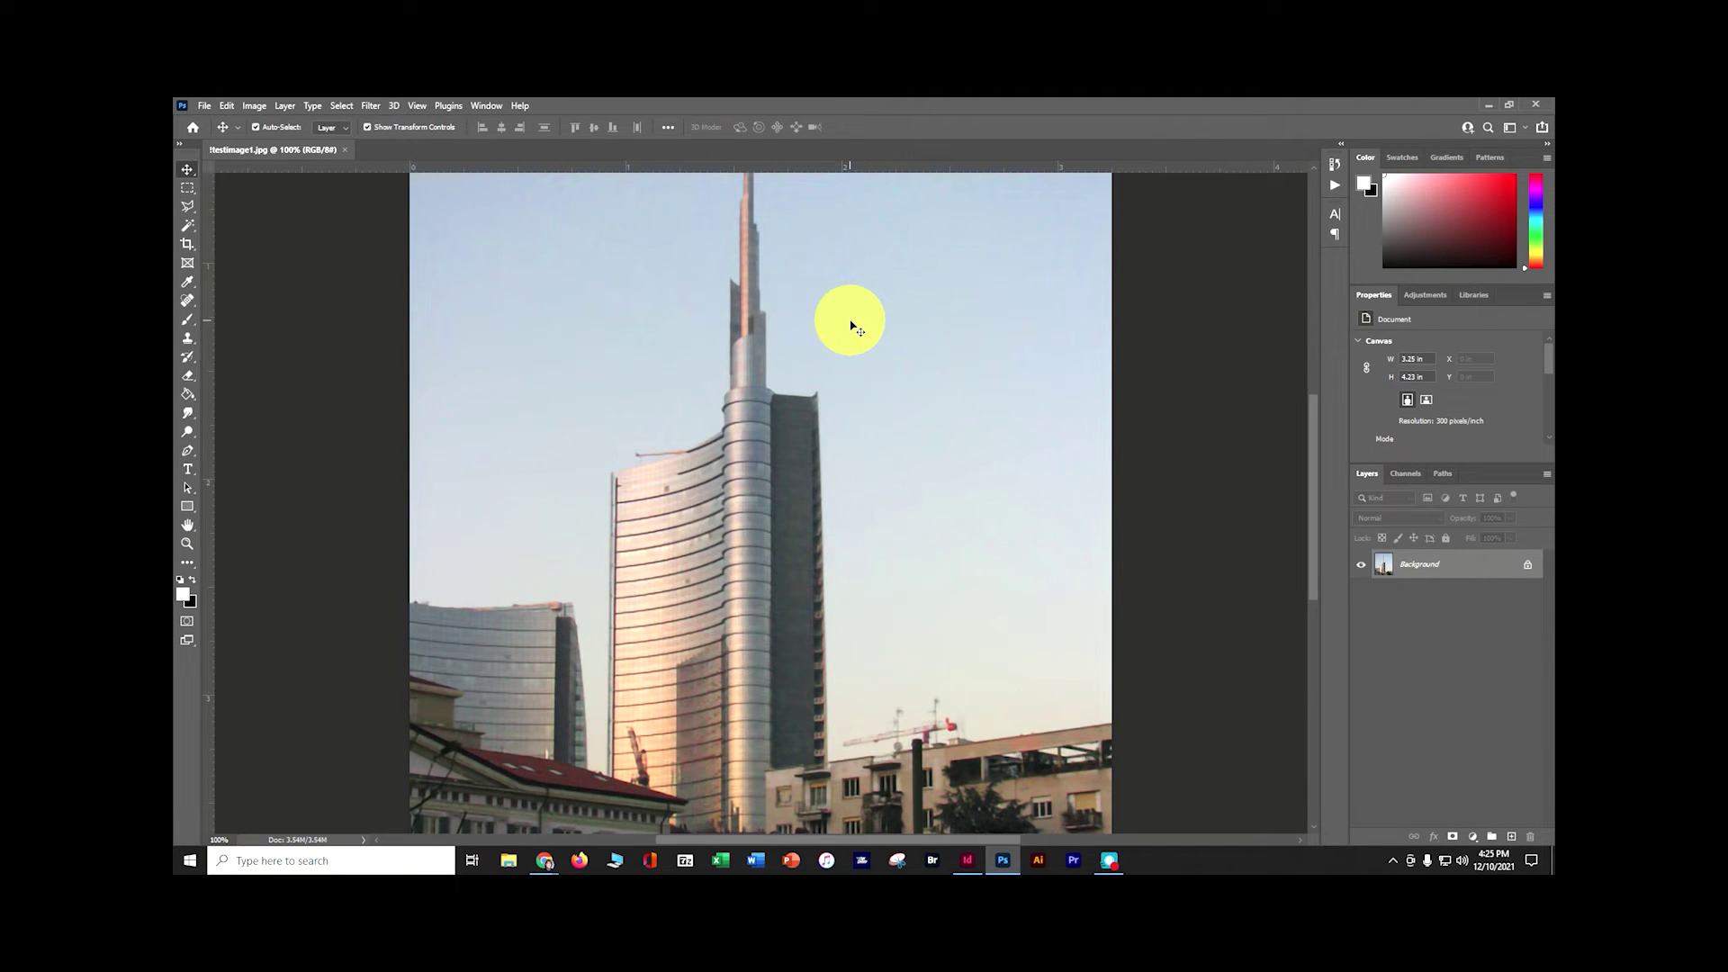
# Step: Switch back to InDesign and save the magazine document
pyautogui.click(968, 860)
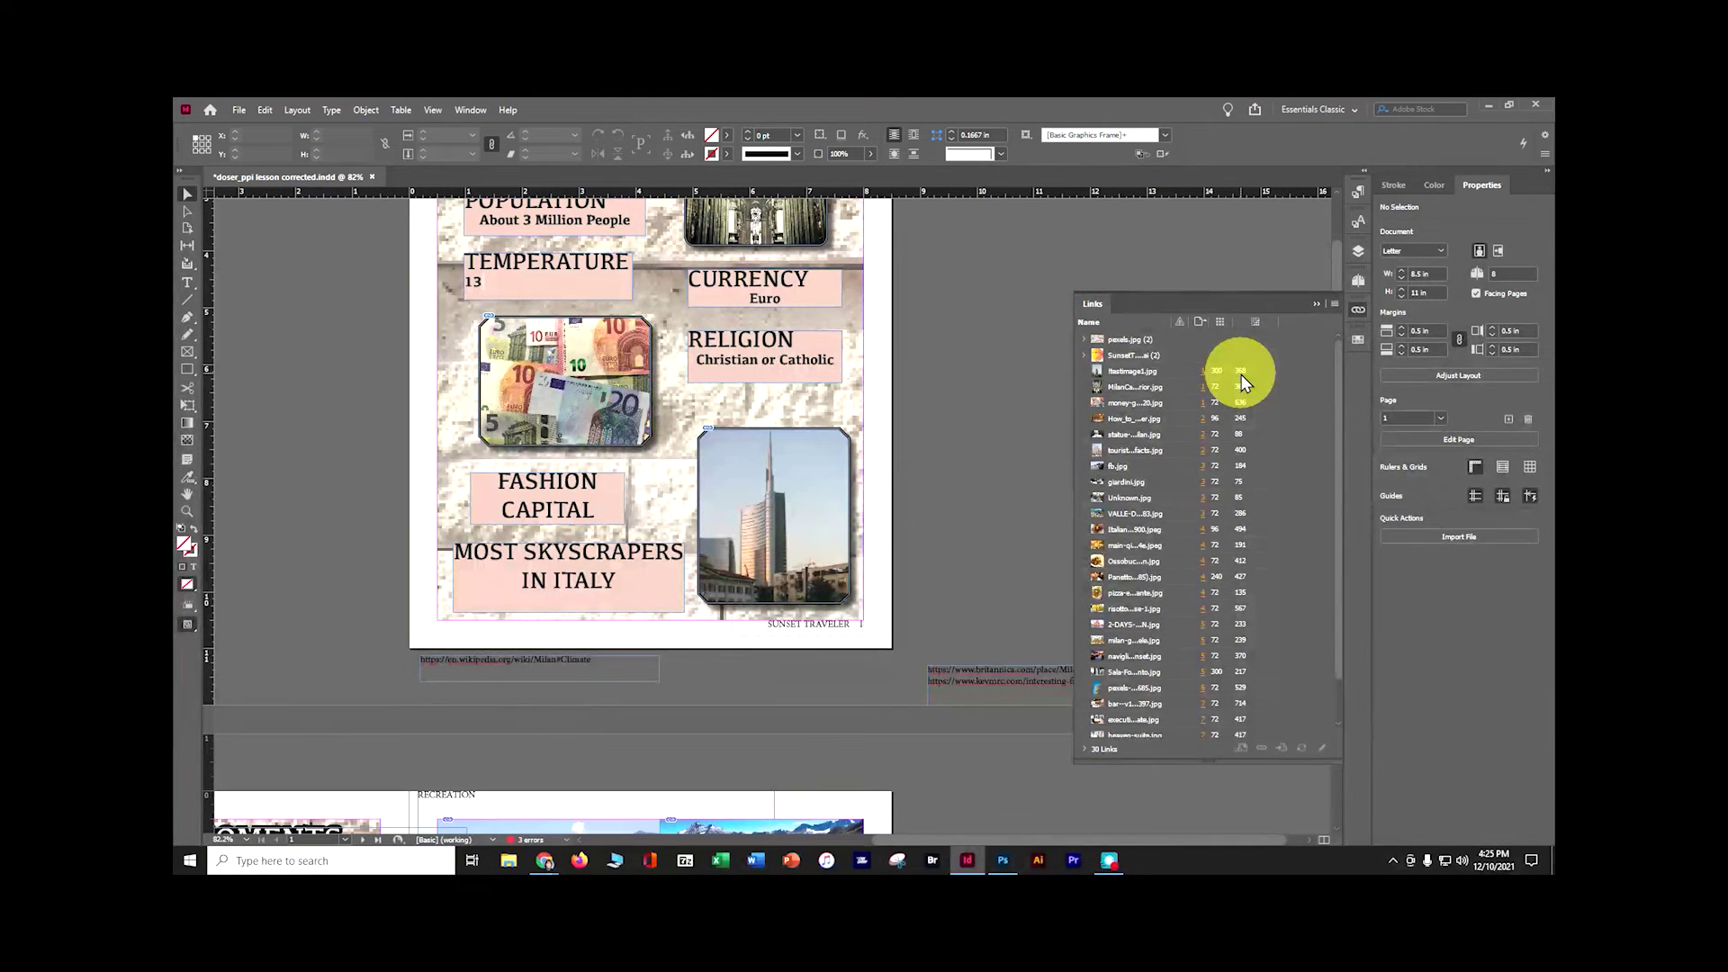
pyautogui.click(241, 111)
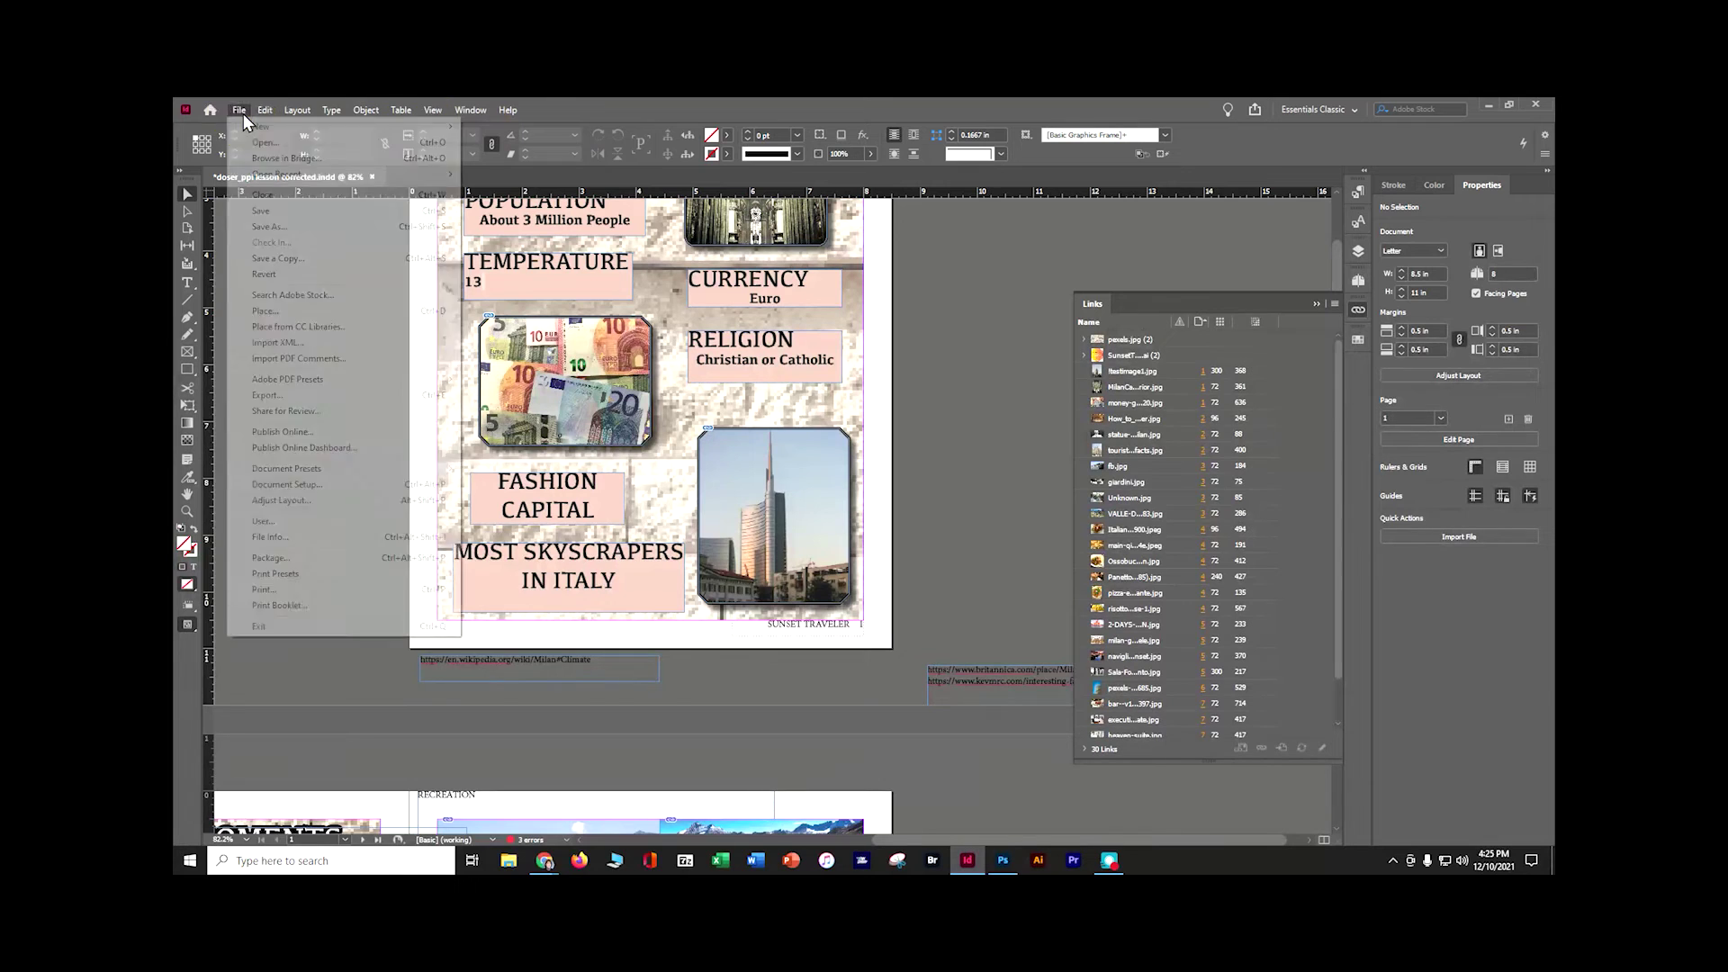
pyautogui.click(268, 212)
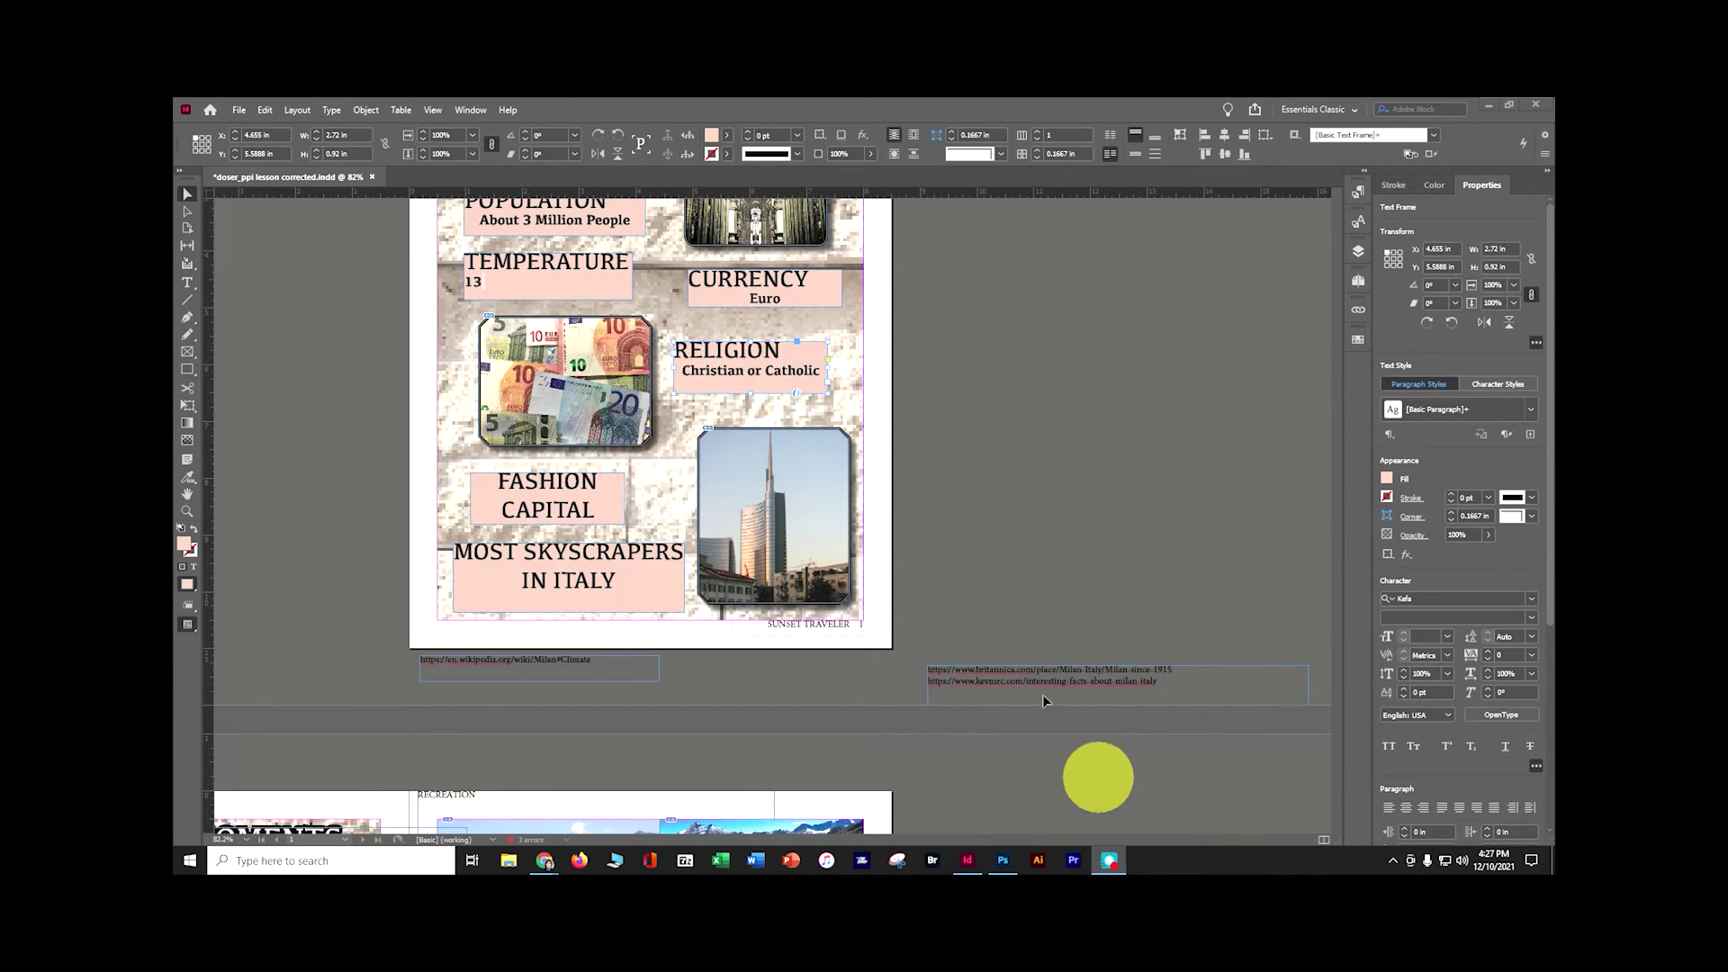
# Step: Start packaging the entire publication without printing instructions, saving the document when required
pyautogui.click(239, 109)
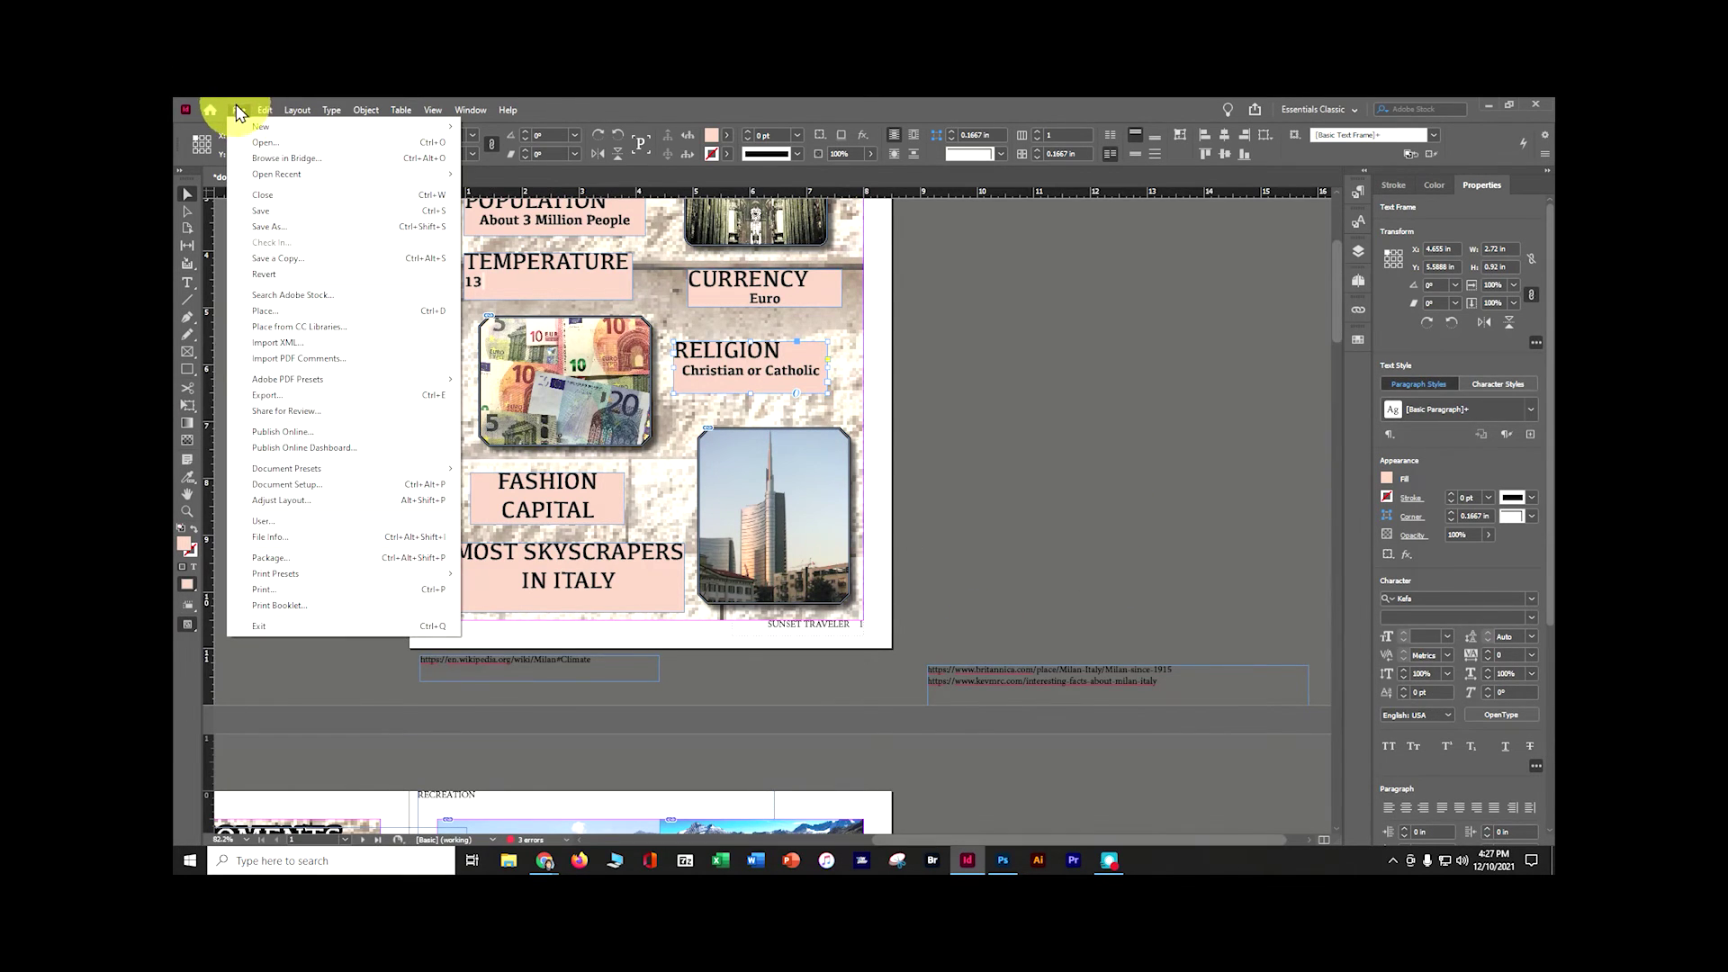
pyautogui.click(270, 559)
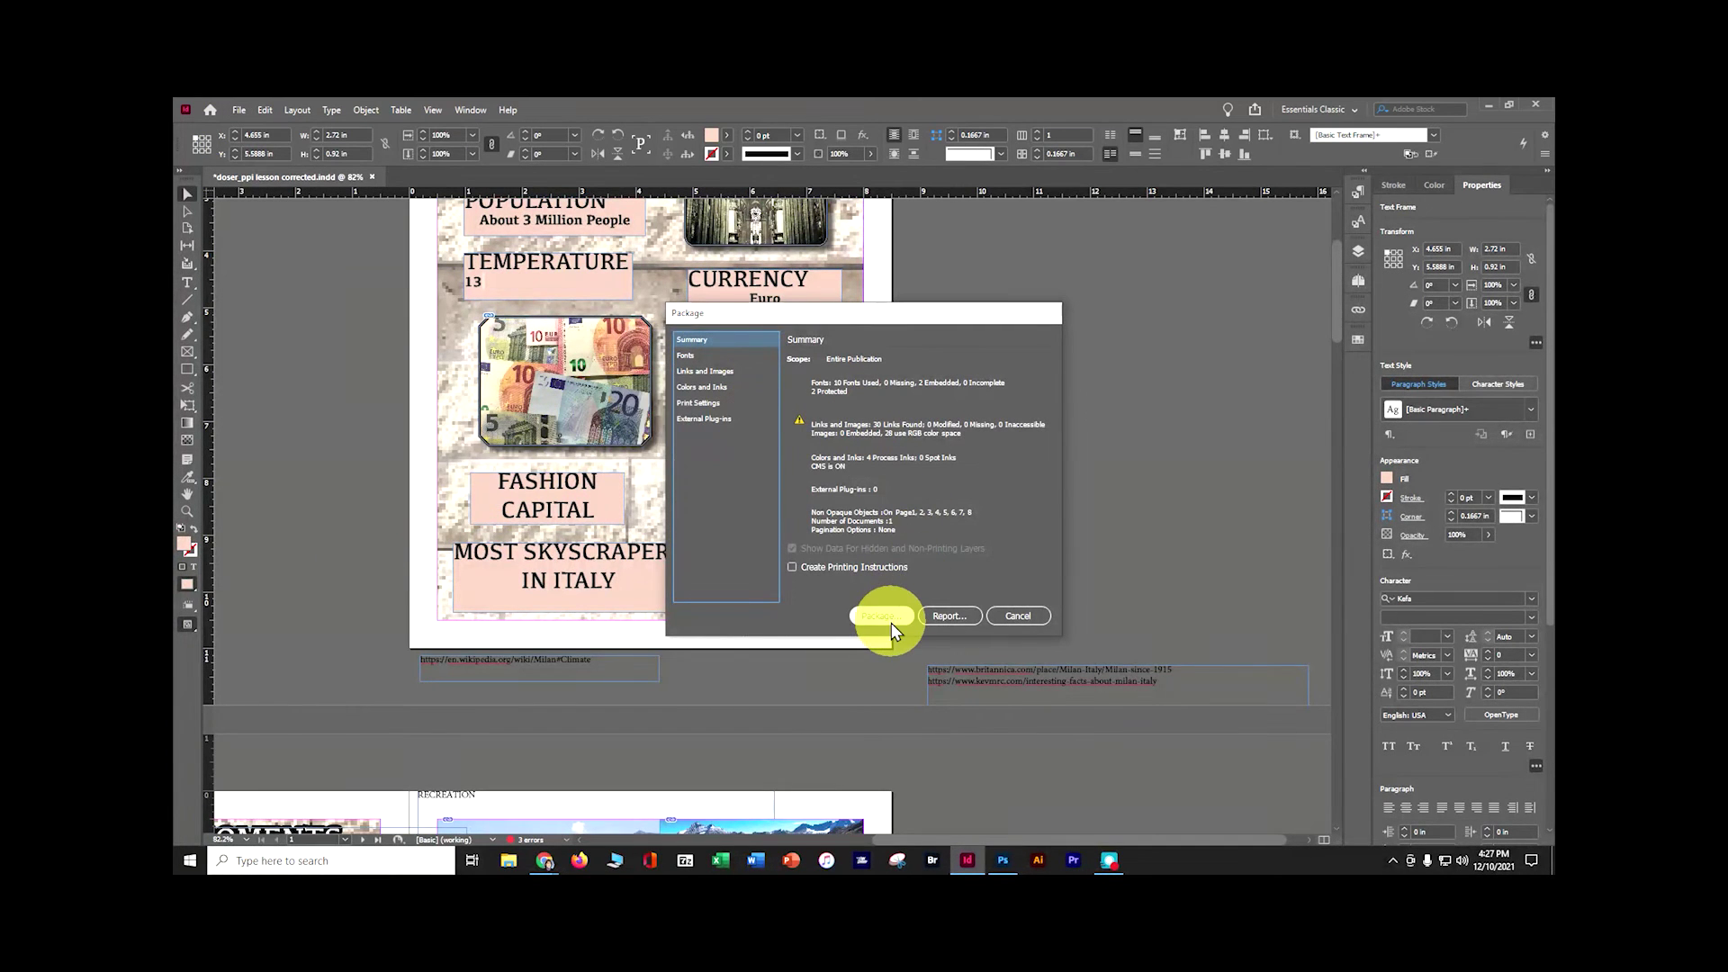
pyautogui.click(886, 617)
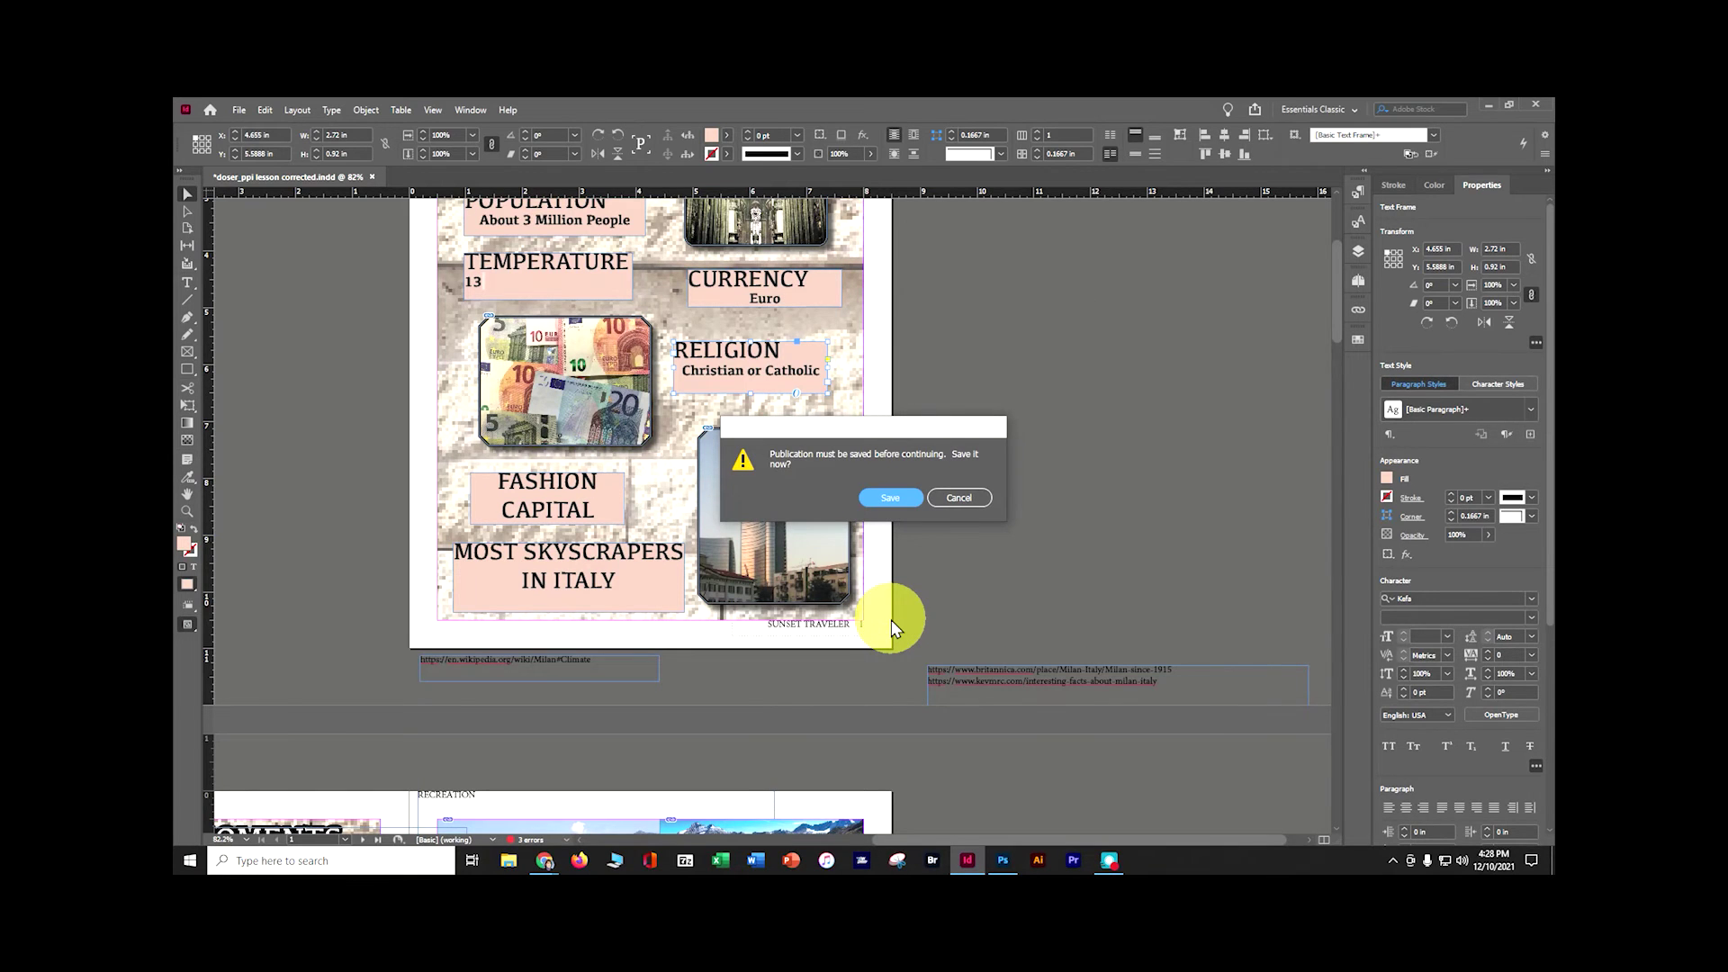
pyautogui.click(891, 497)
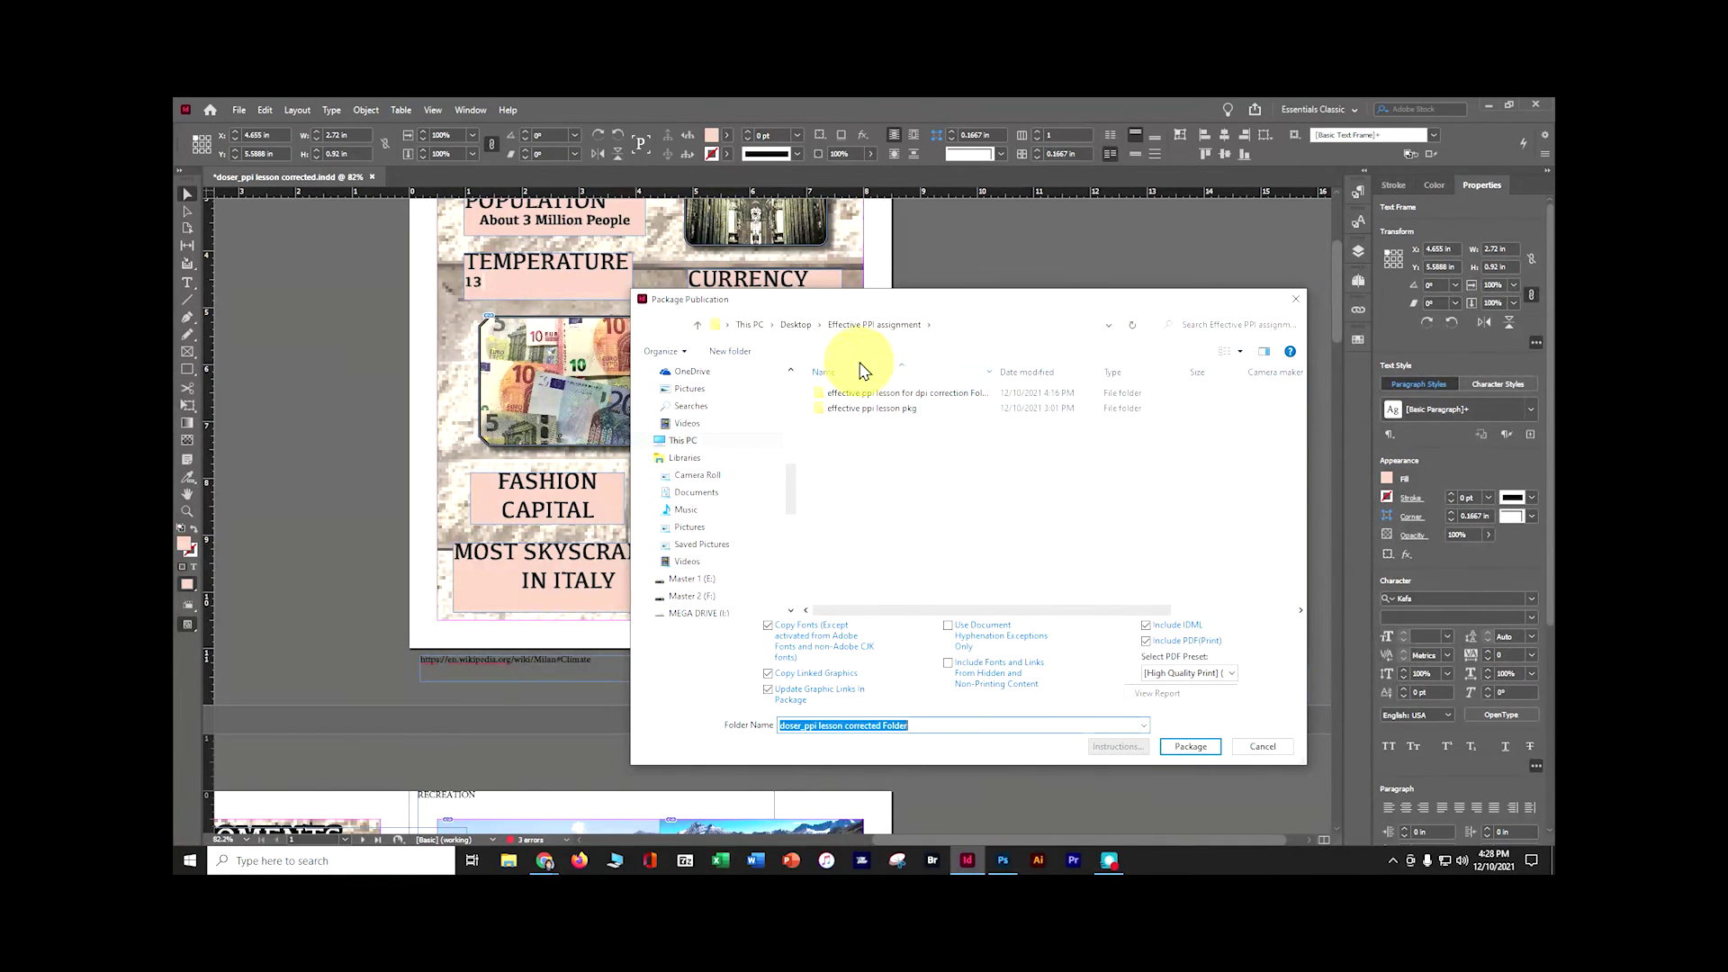
# Step: Package the publication to the Desktop, replacing the word "Folder" in the package folder's name with "PKG"
pyautogui.click(796, 323)
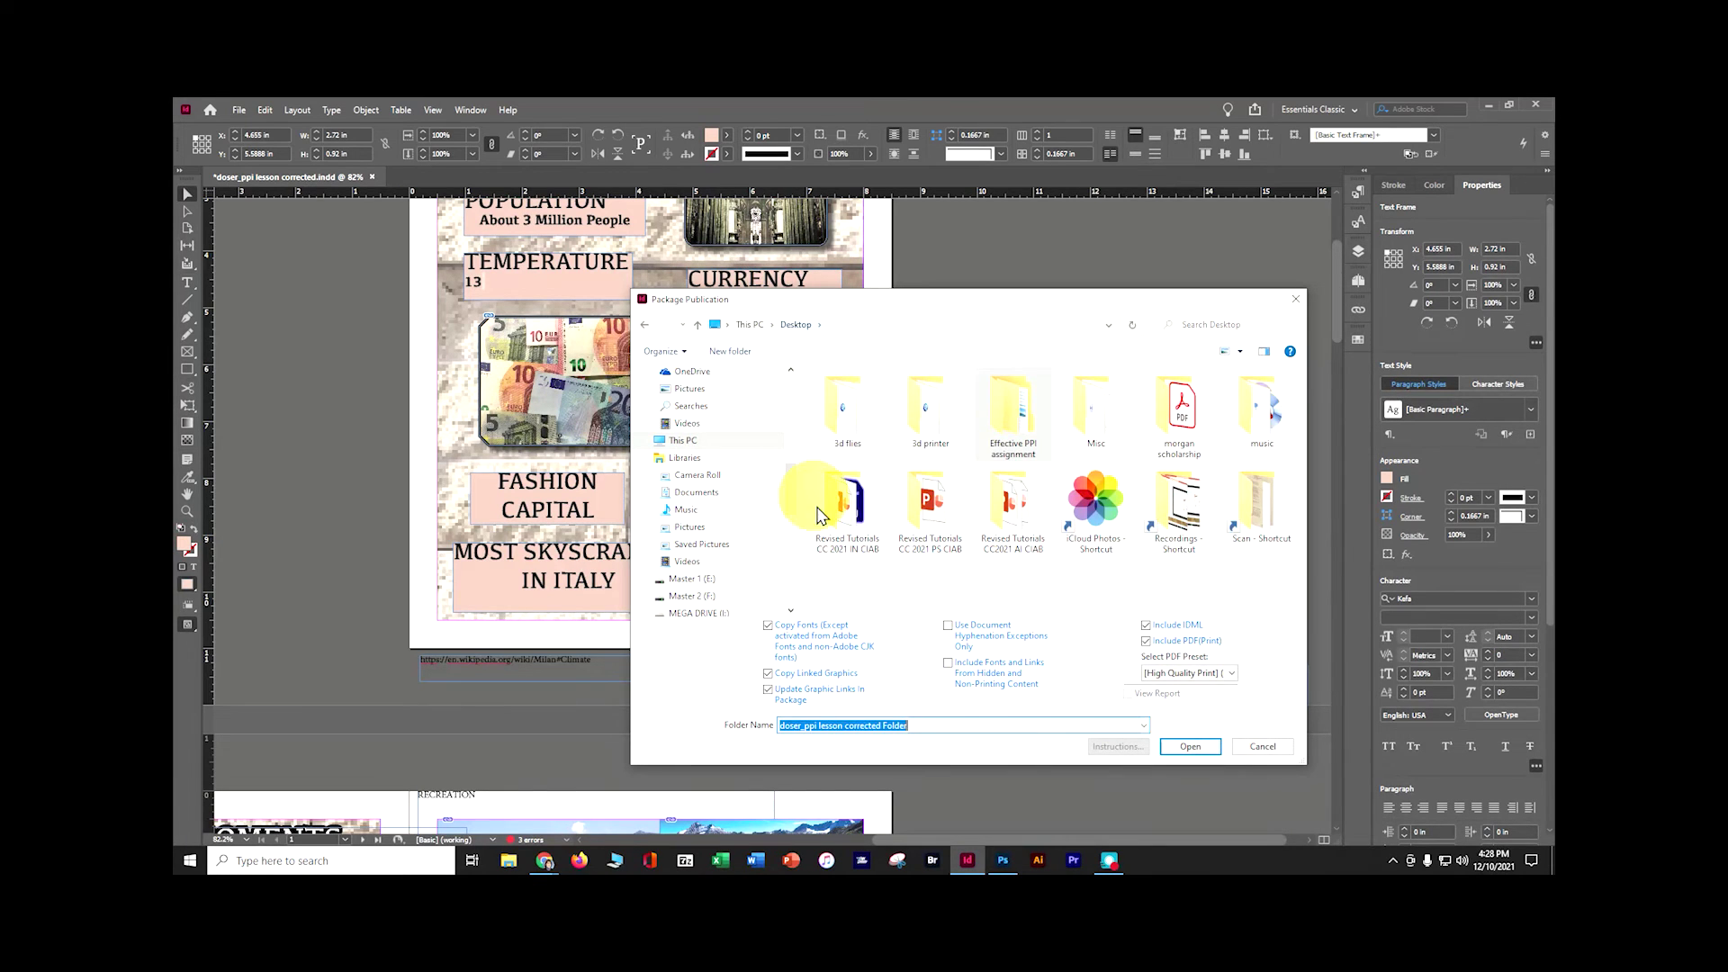
pyautogui.doubleClick(896, 726)
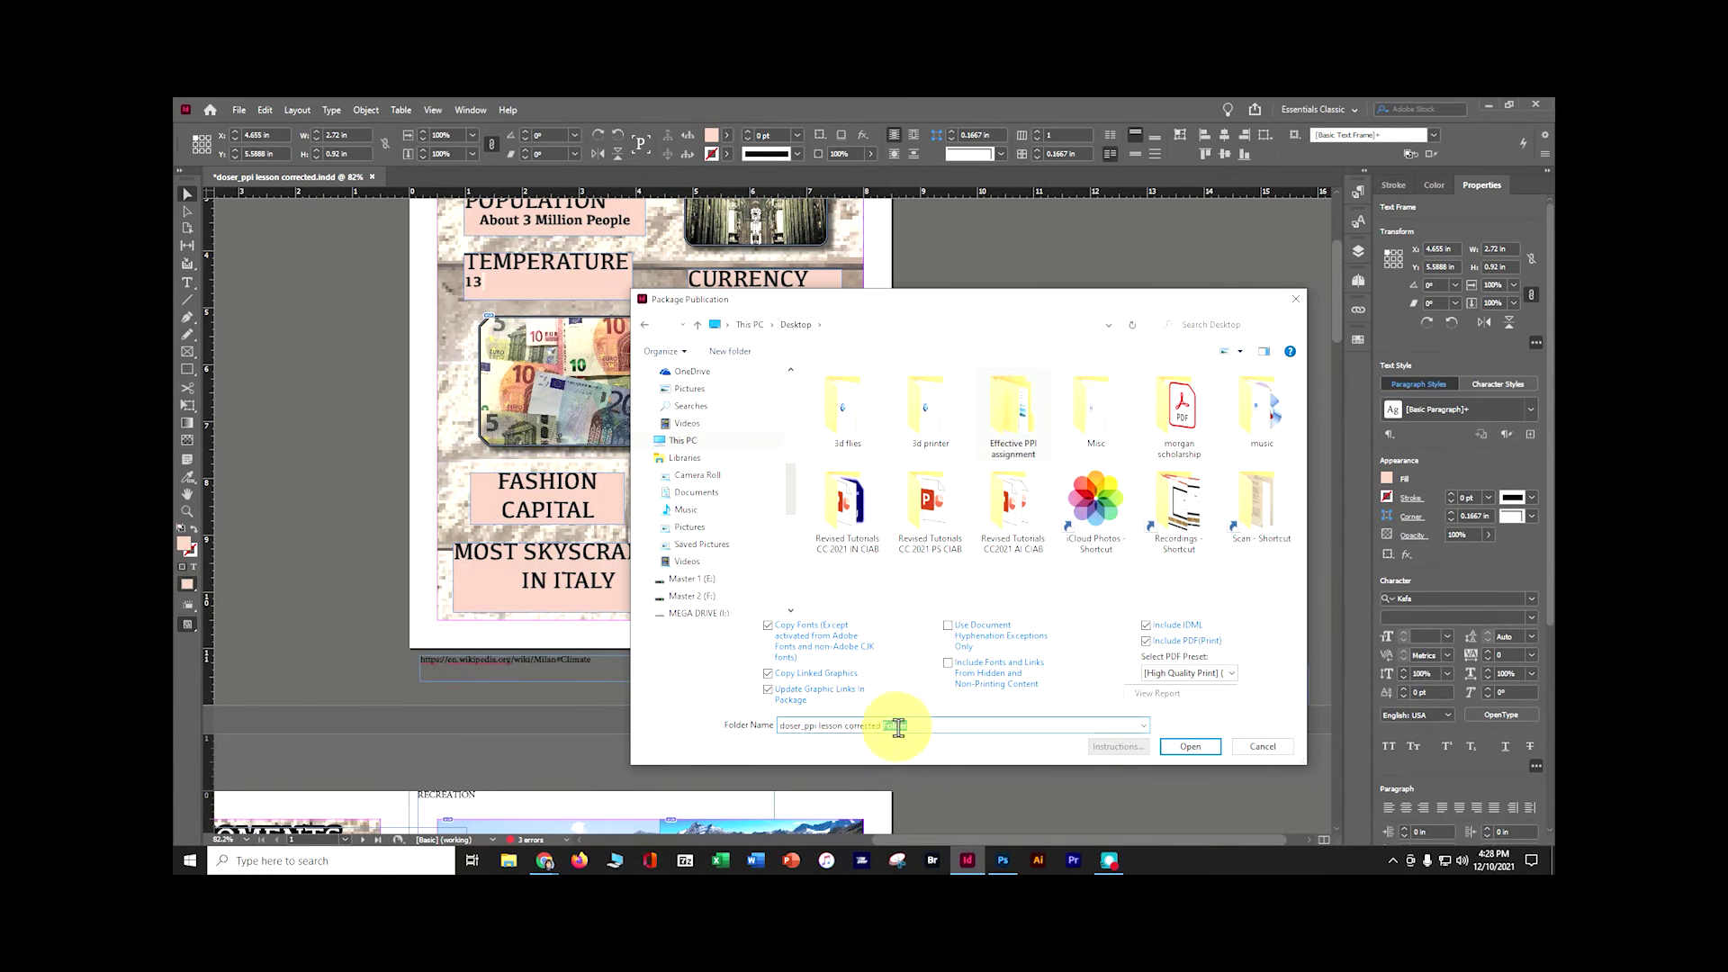
pyautogui.write('PKG')
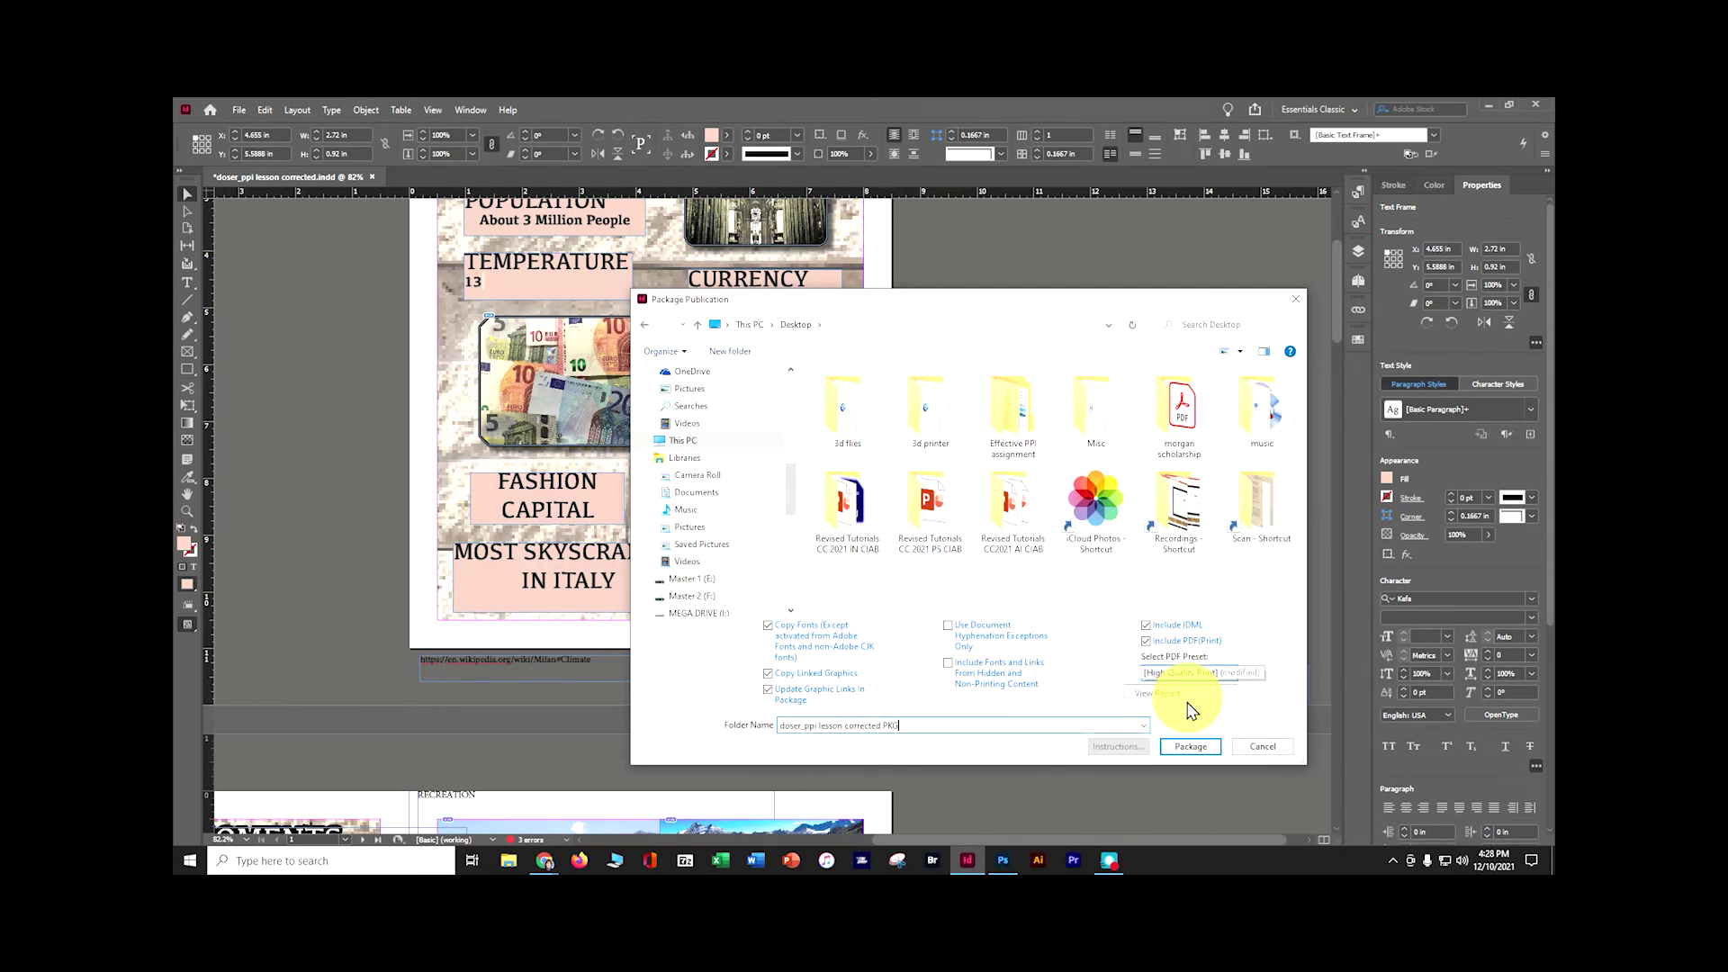
pyautogui.click(1181, 745)
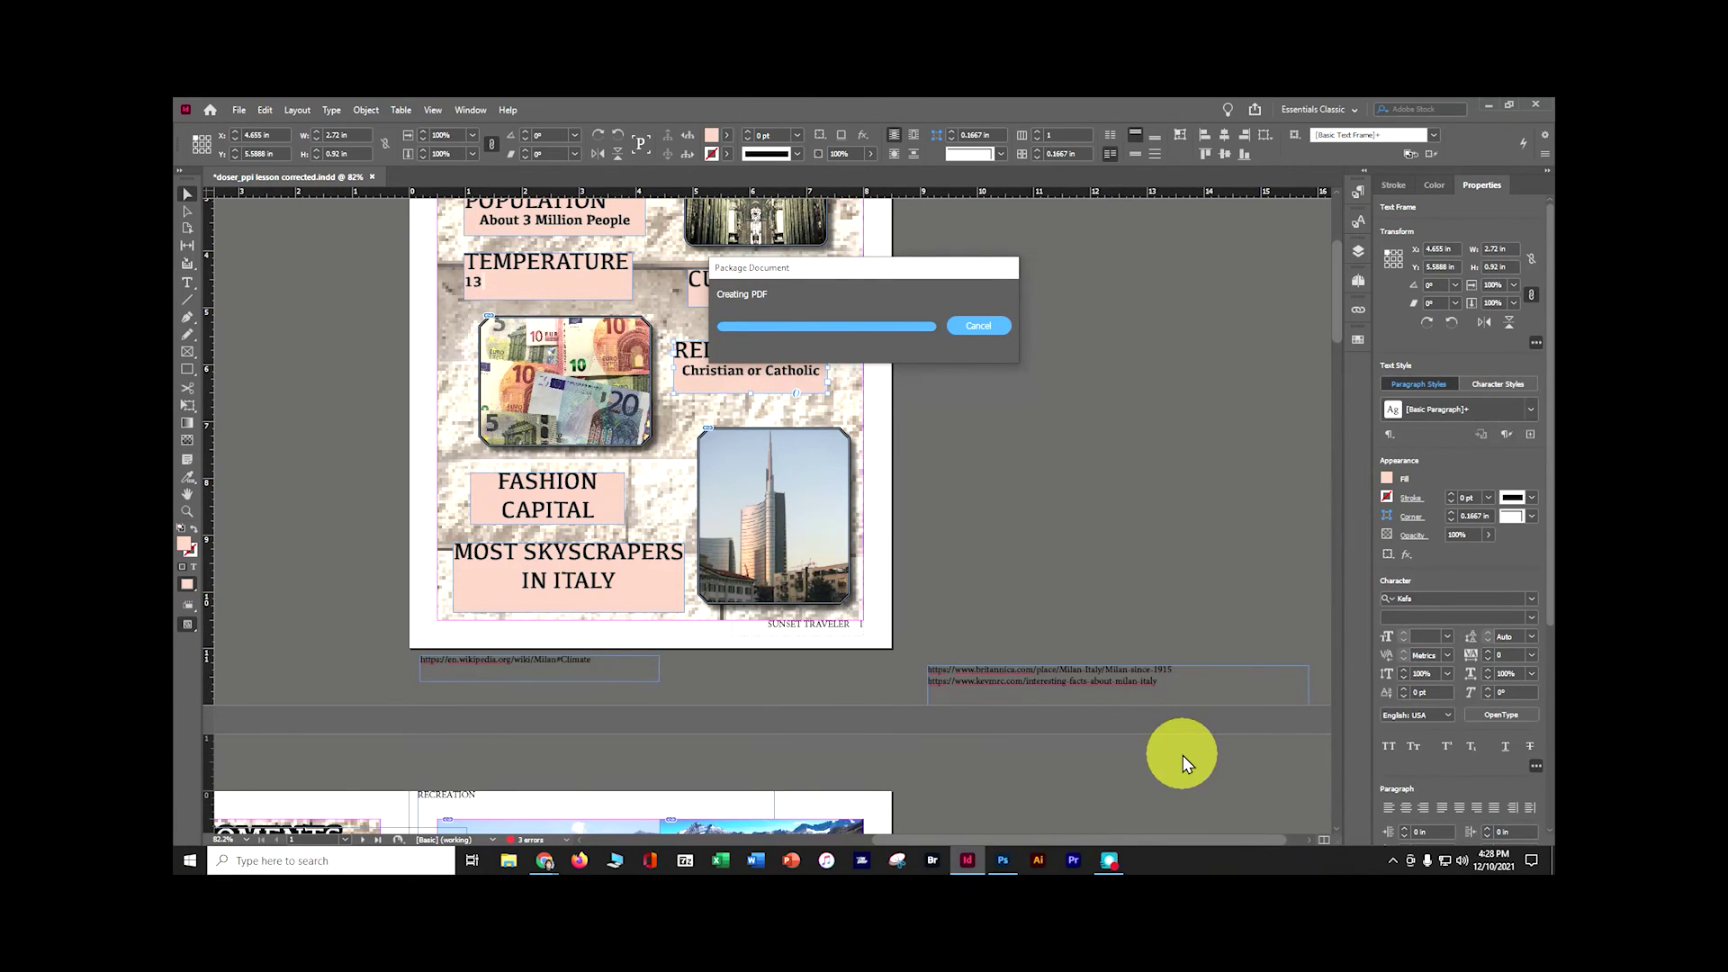
# Step: Minimize InDesign and Photoshop and move the new package folder to the open middle area of the desktop
pyautogui.click(1486, 106)
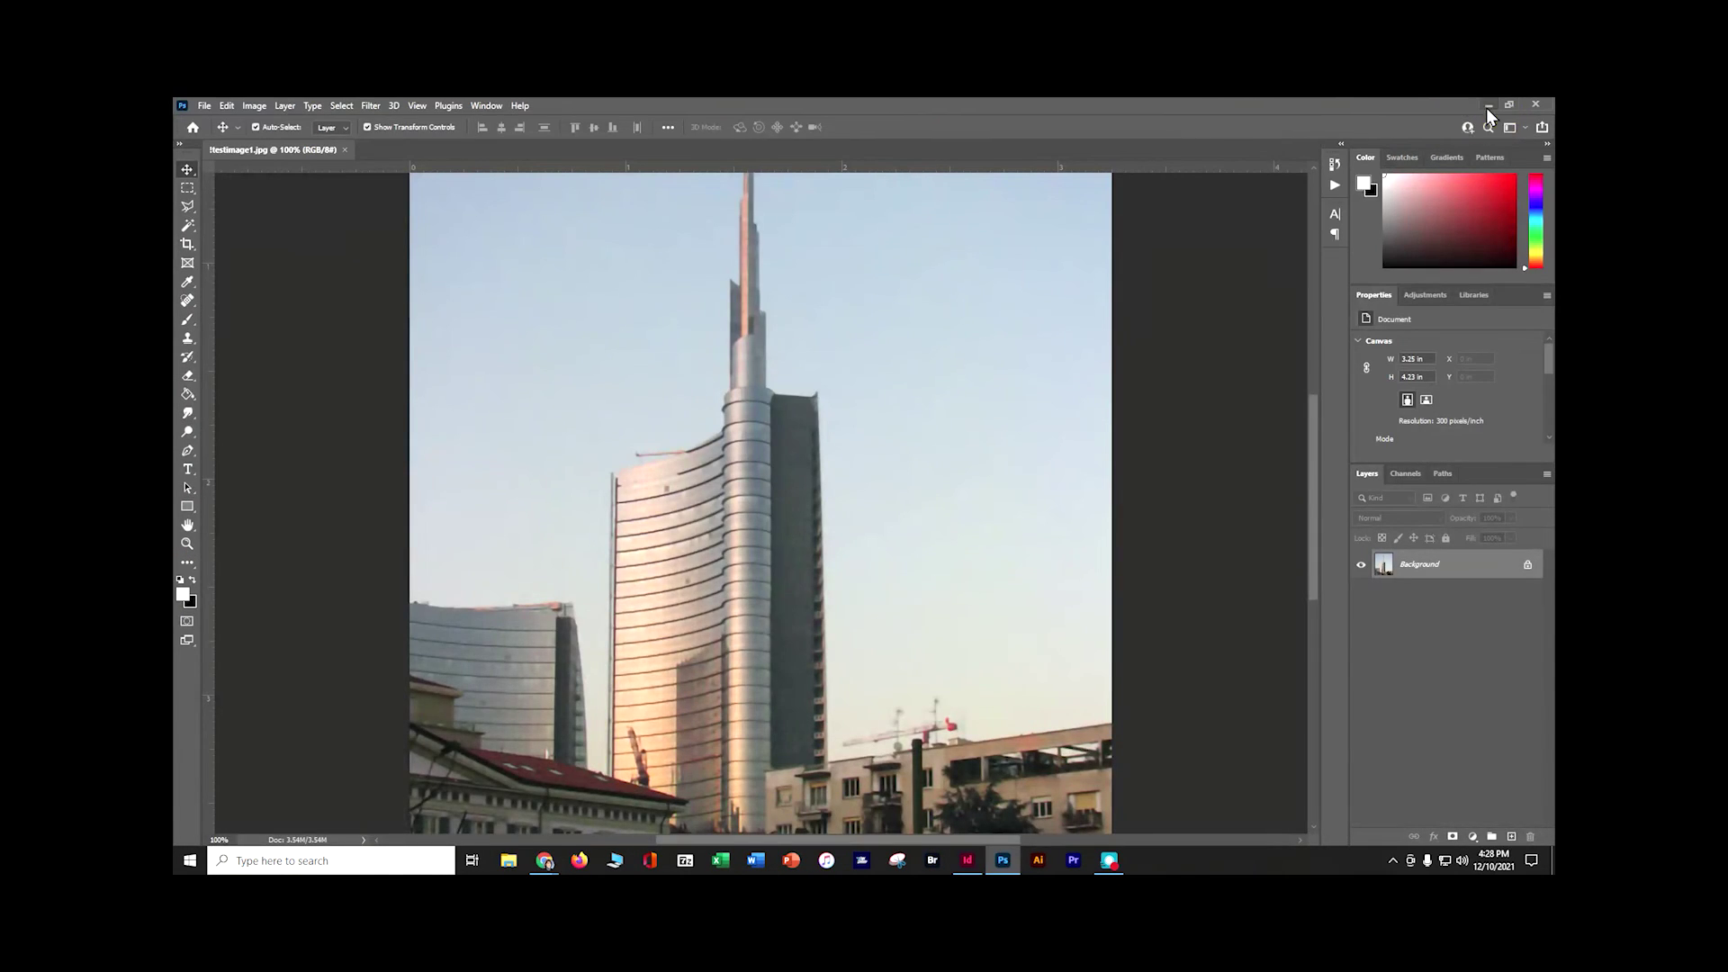
pyautogui.click(1486, 106)
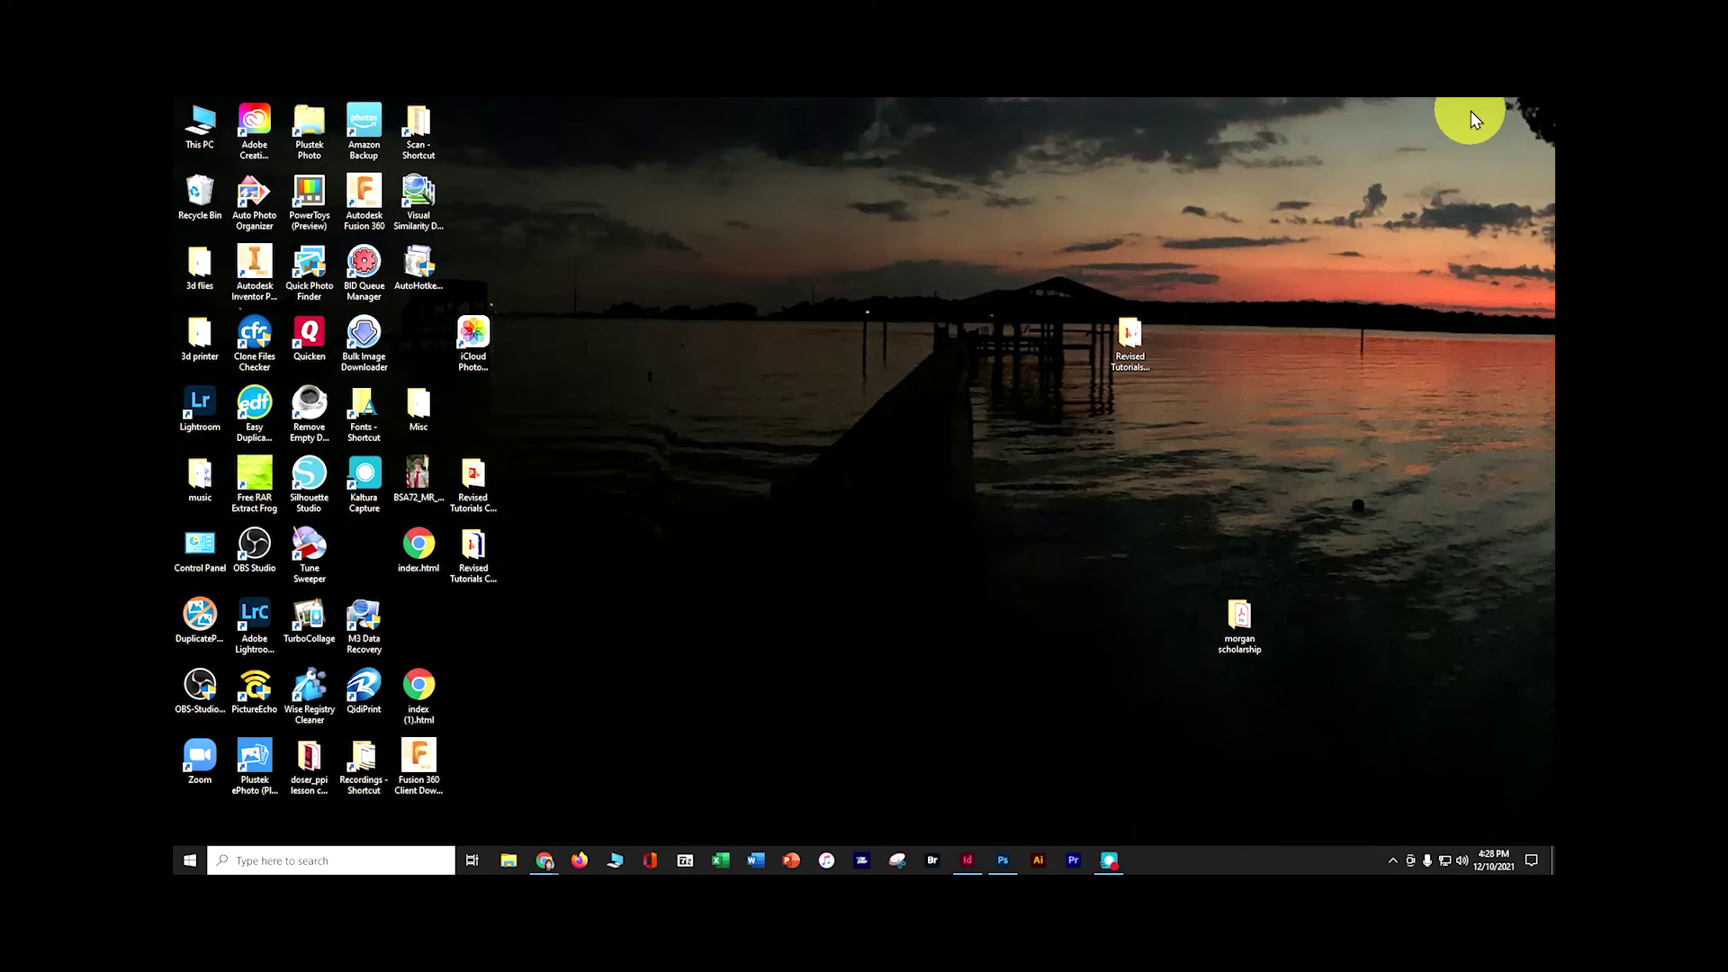
pyautogui.click(315, 772)
pyautogui.moveTo(317, 772); pyautogui.dragTo(812, 489)
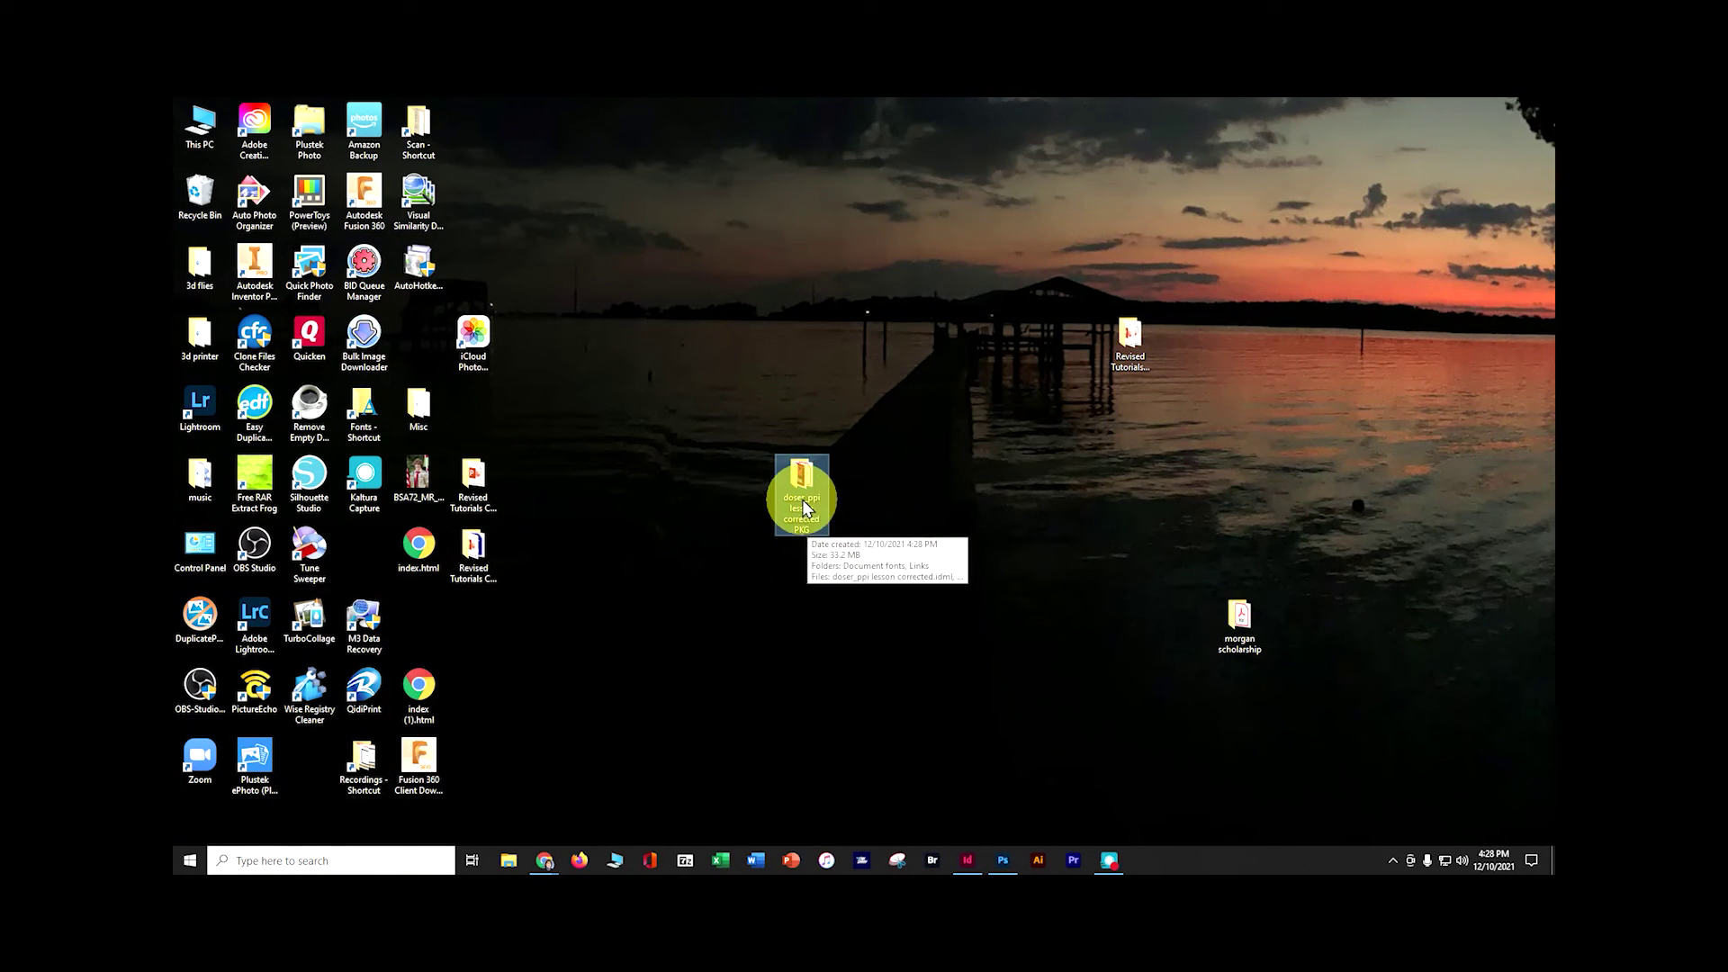
# Step: Open the package folder to check its fonts, links and document files, and close it again
pyautogui.keyDown('ctrl'); pyautogui.click(804, 499); pyautogui.keyUp('ctrl')
pyautogui.doubleClick(804, 499)
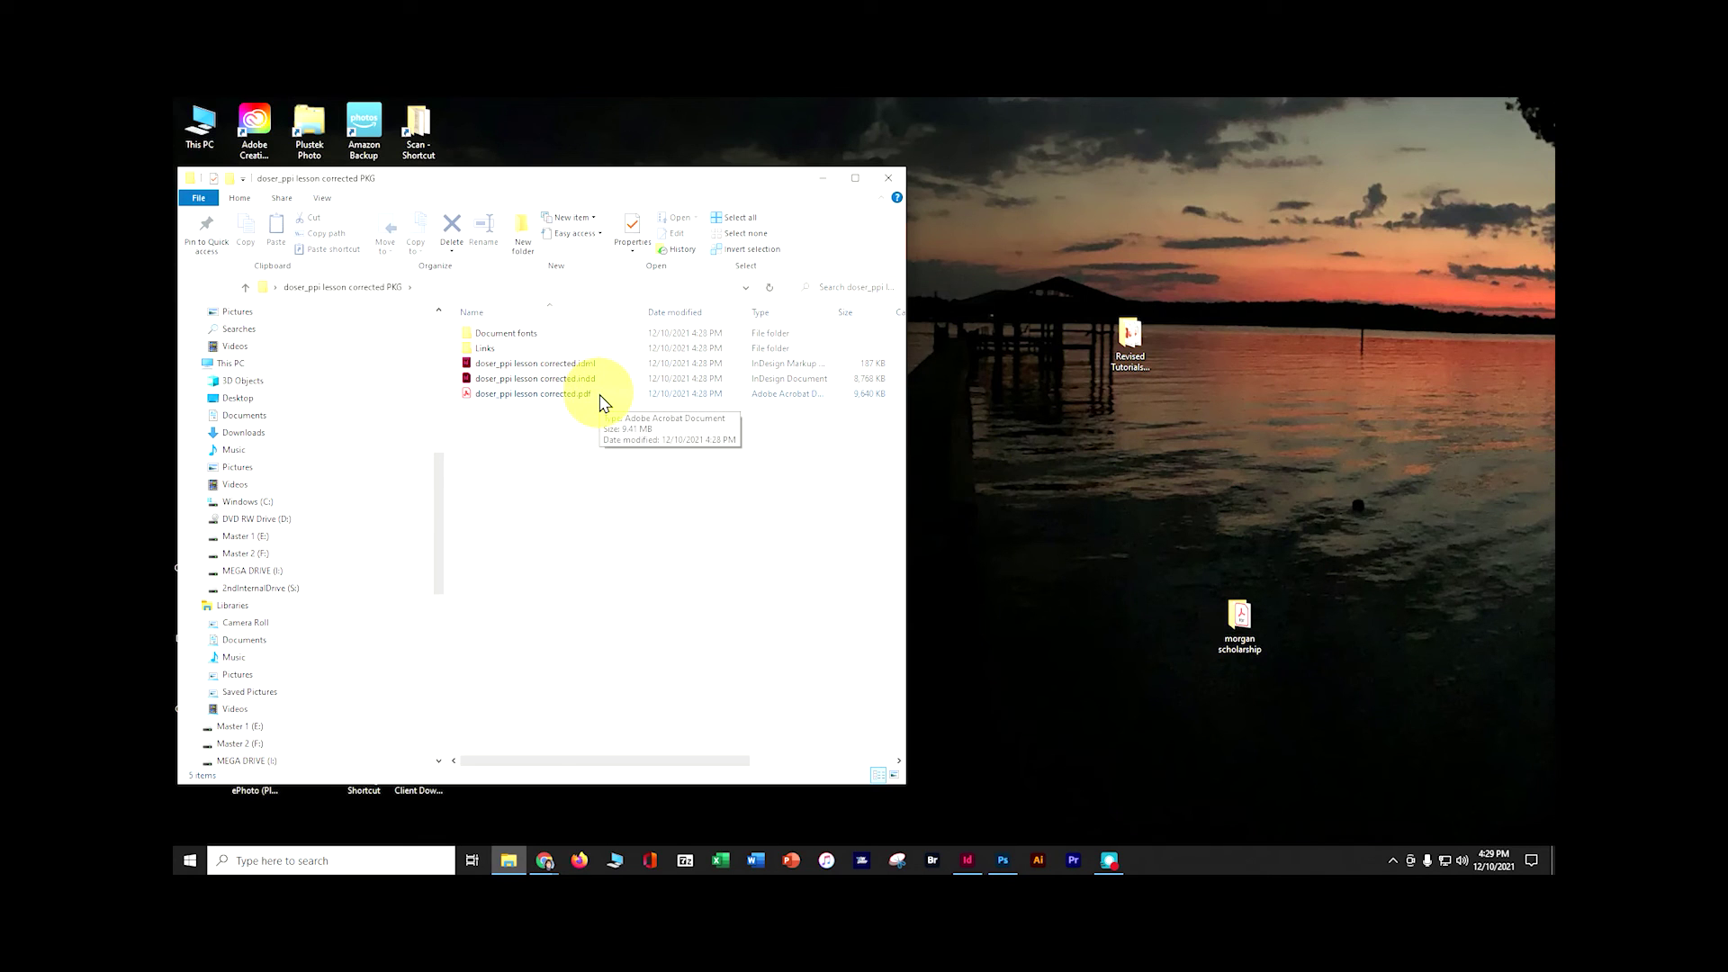
pyautogui.click(893, 178)
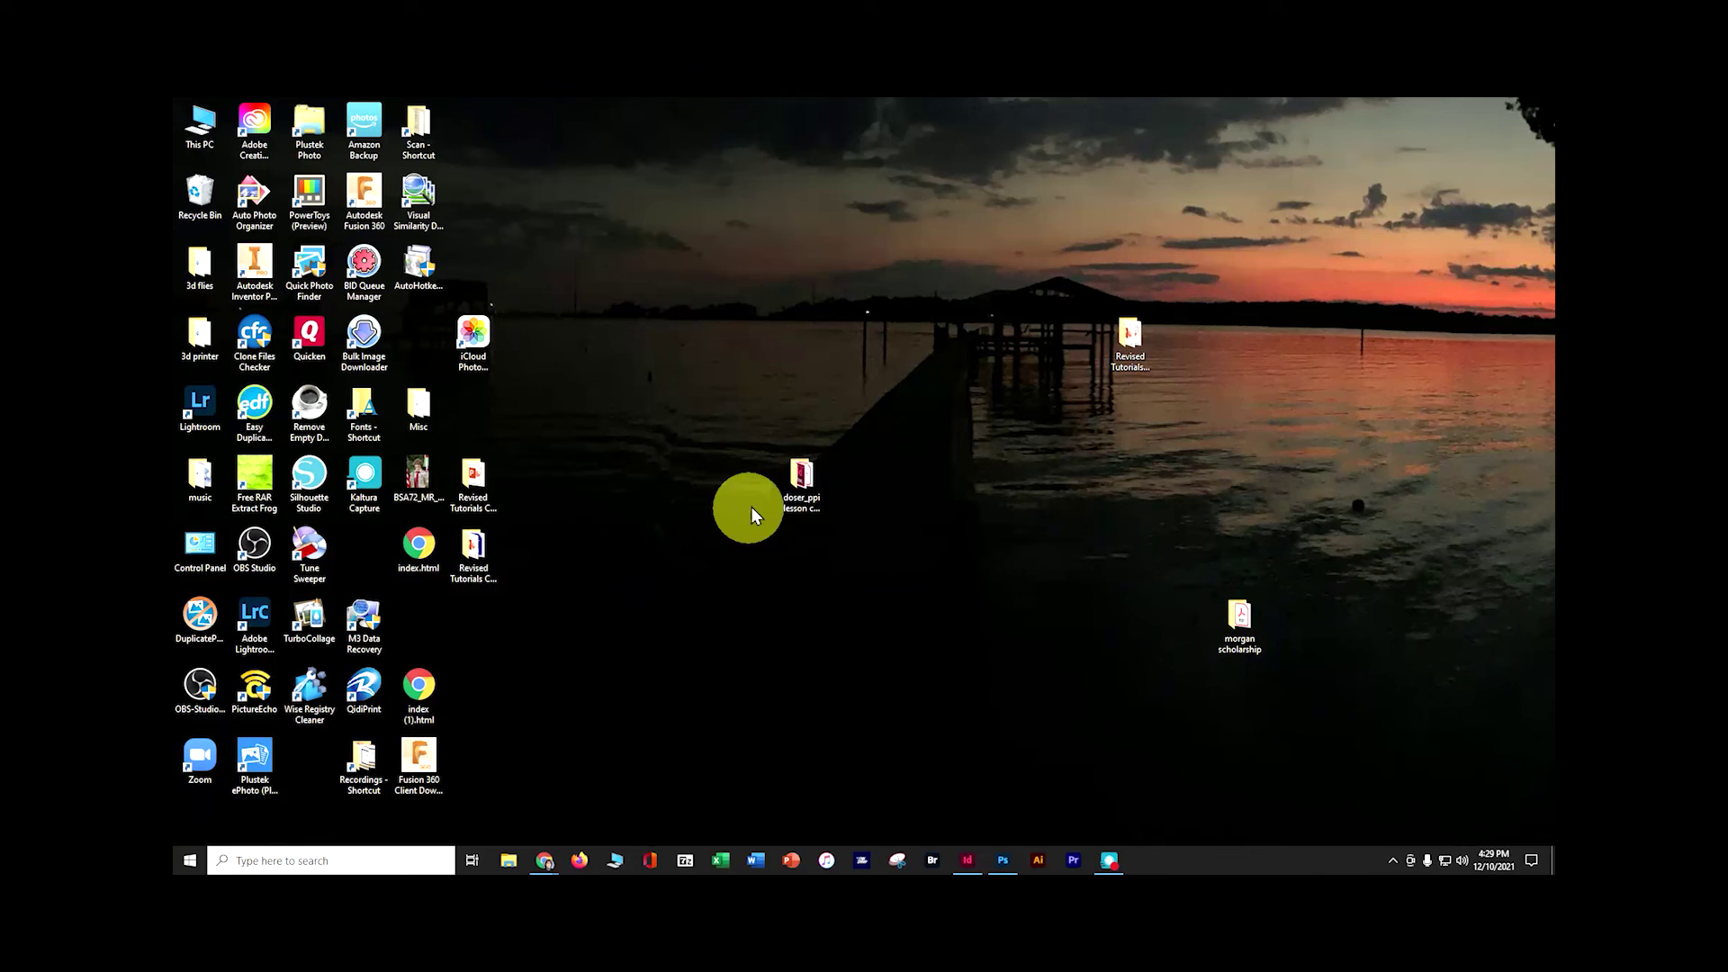
# Step: Compress the package folder into a zip file and place the zip just above the folder on the desktop
pyautogui.rightClick(796, 477)
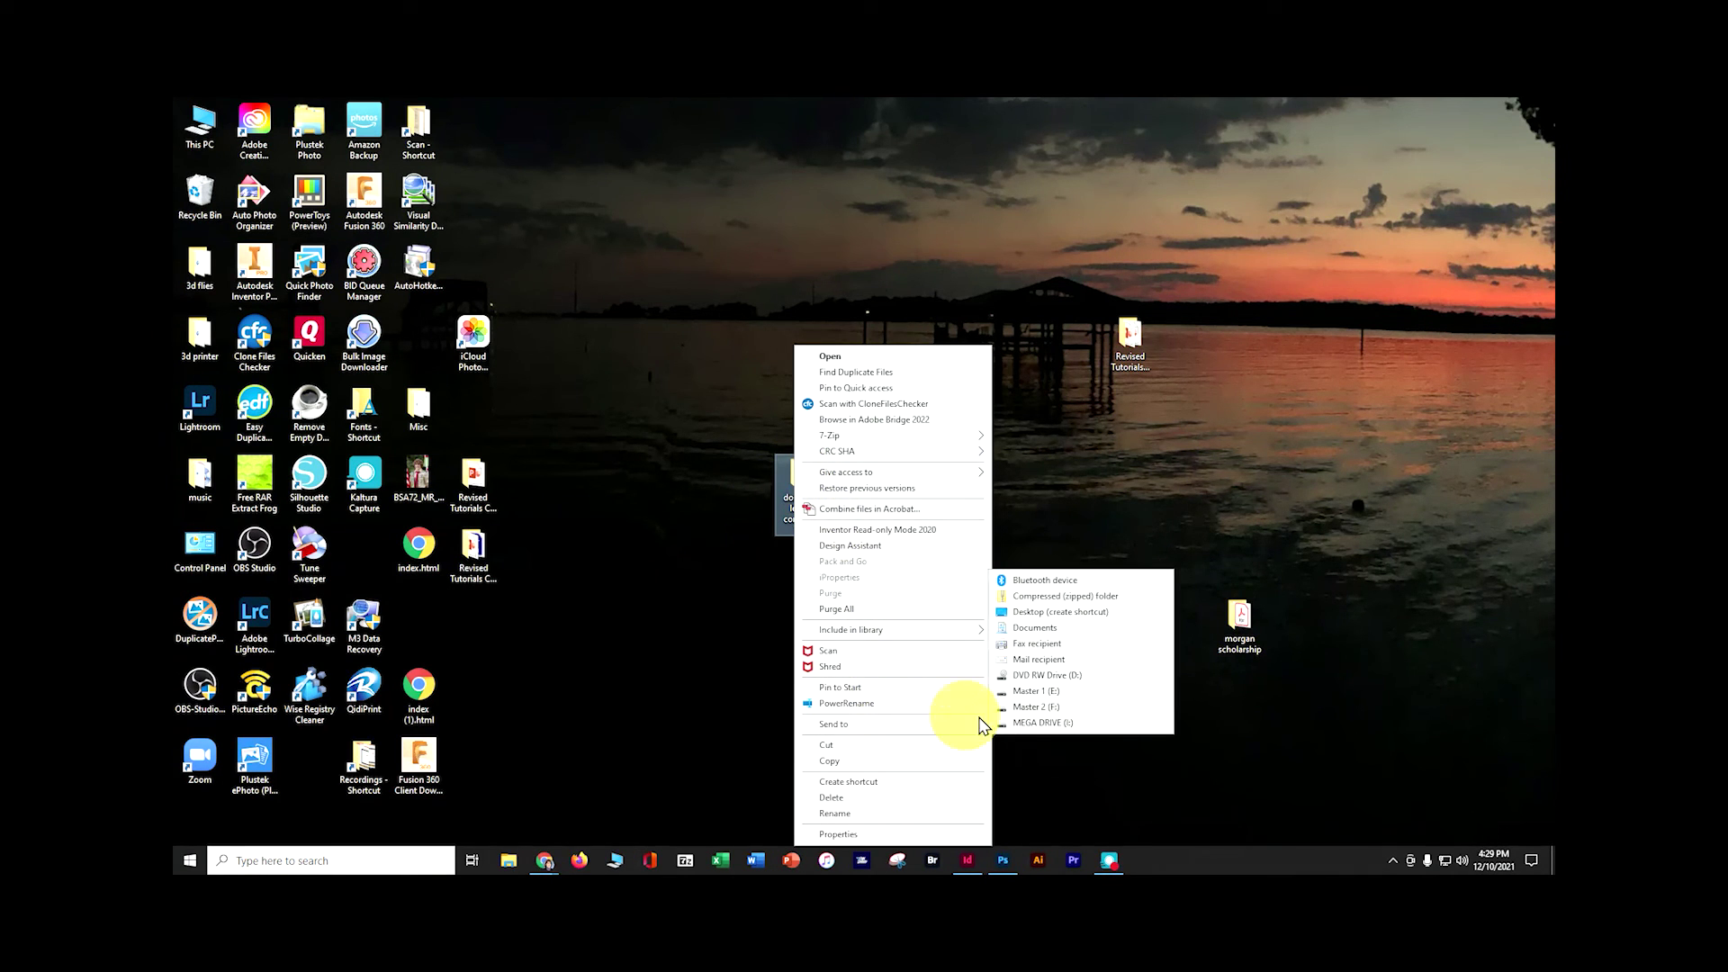
pyautogui.moveTo(976, 723)
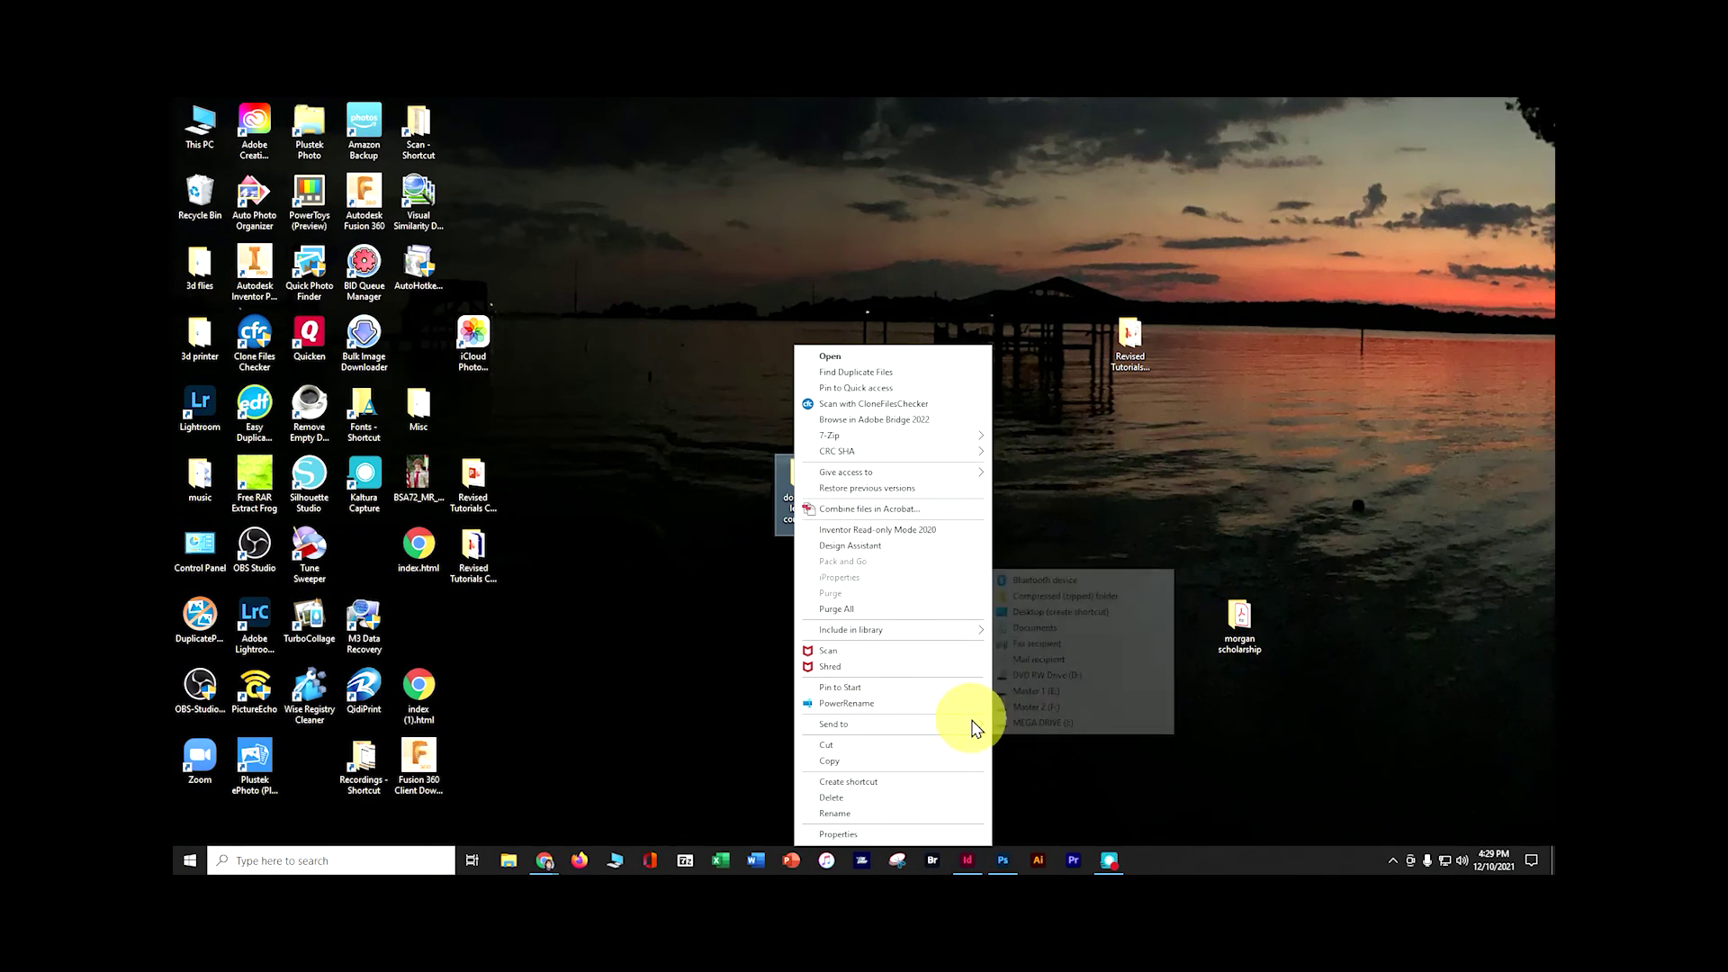
pyautogui.click(1090, 597)
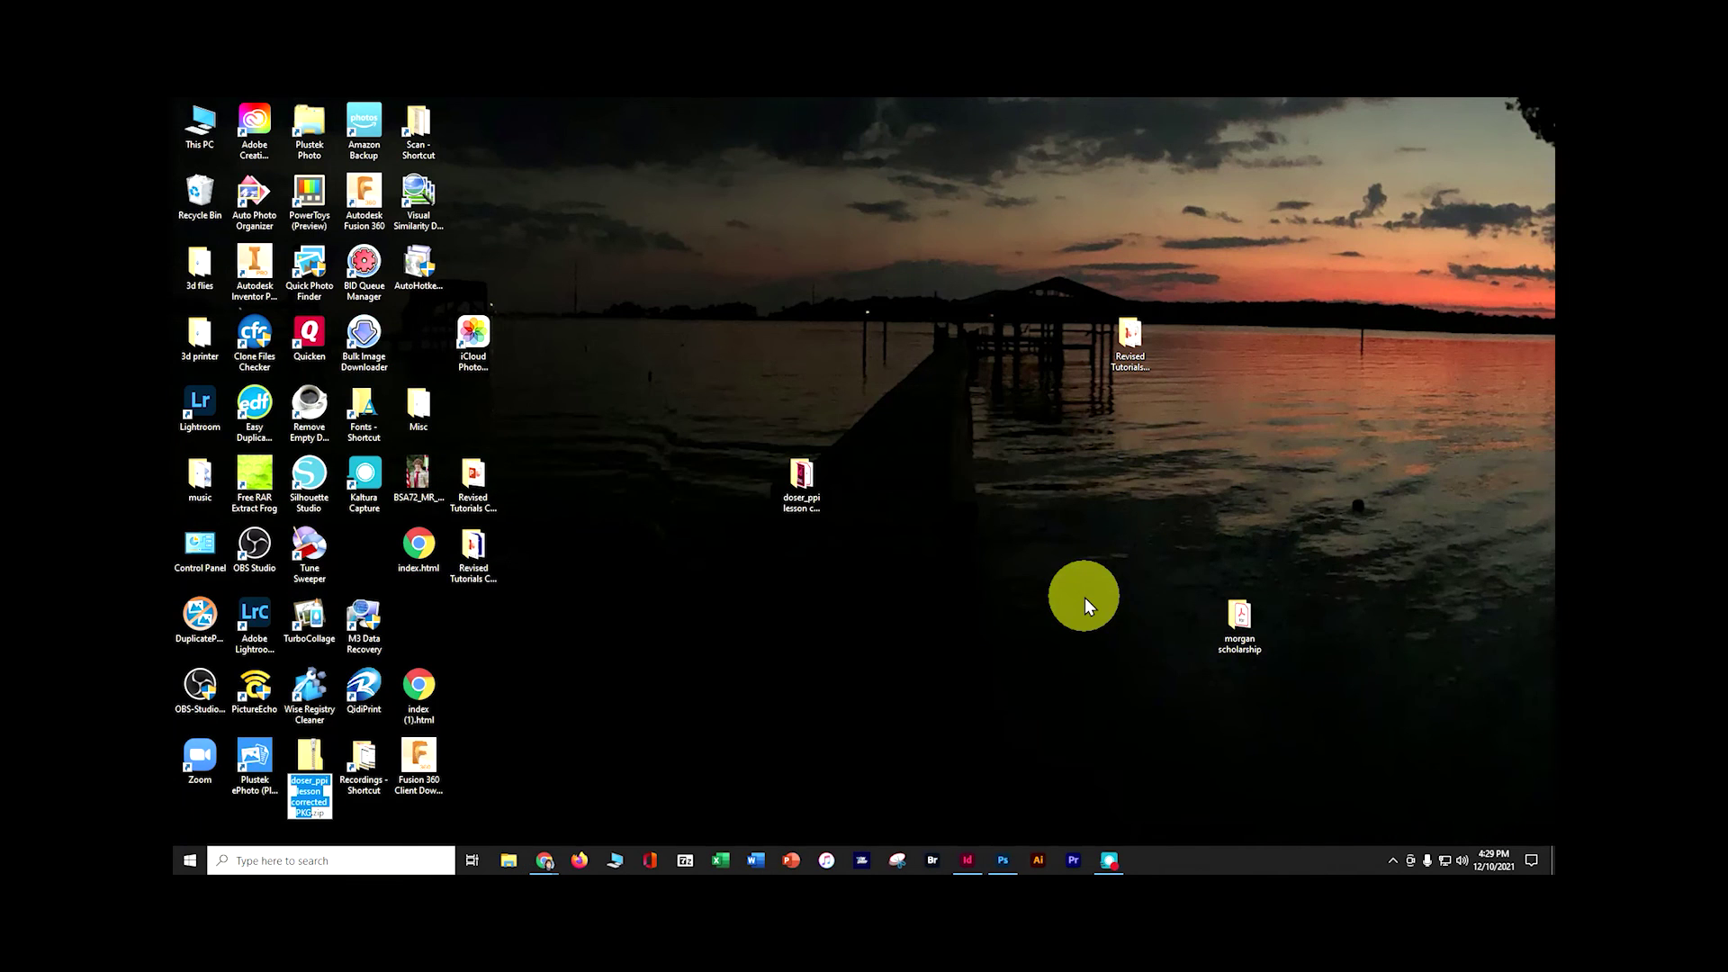
pyautogui.moveTo(322, 758); pyautogui.dragTo(806, 339)
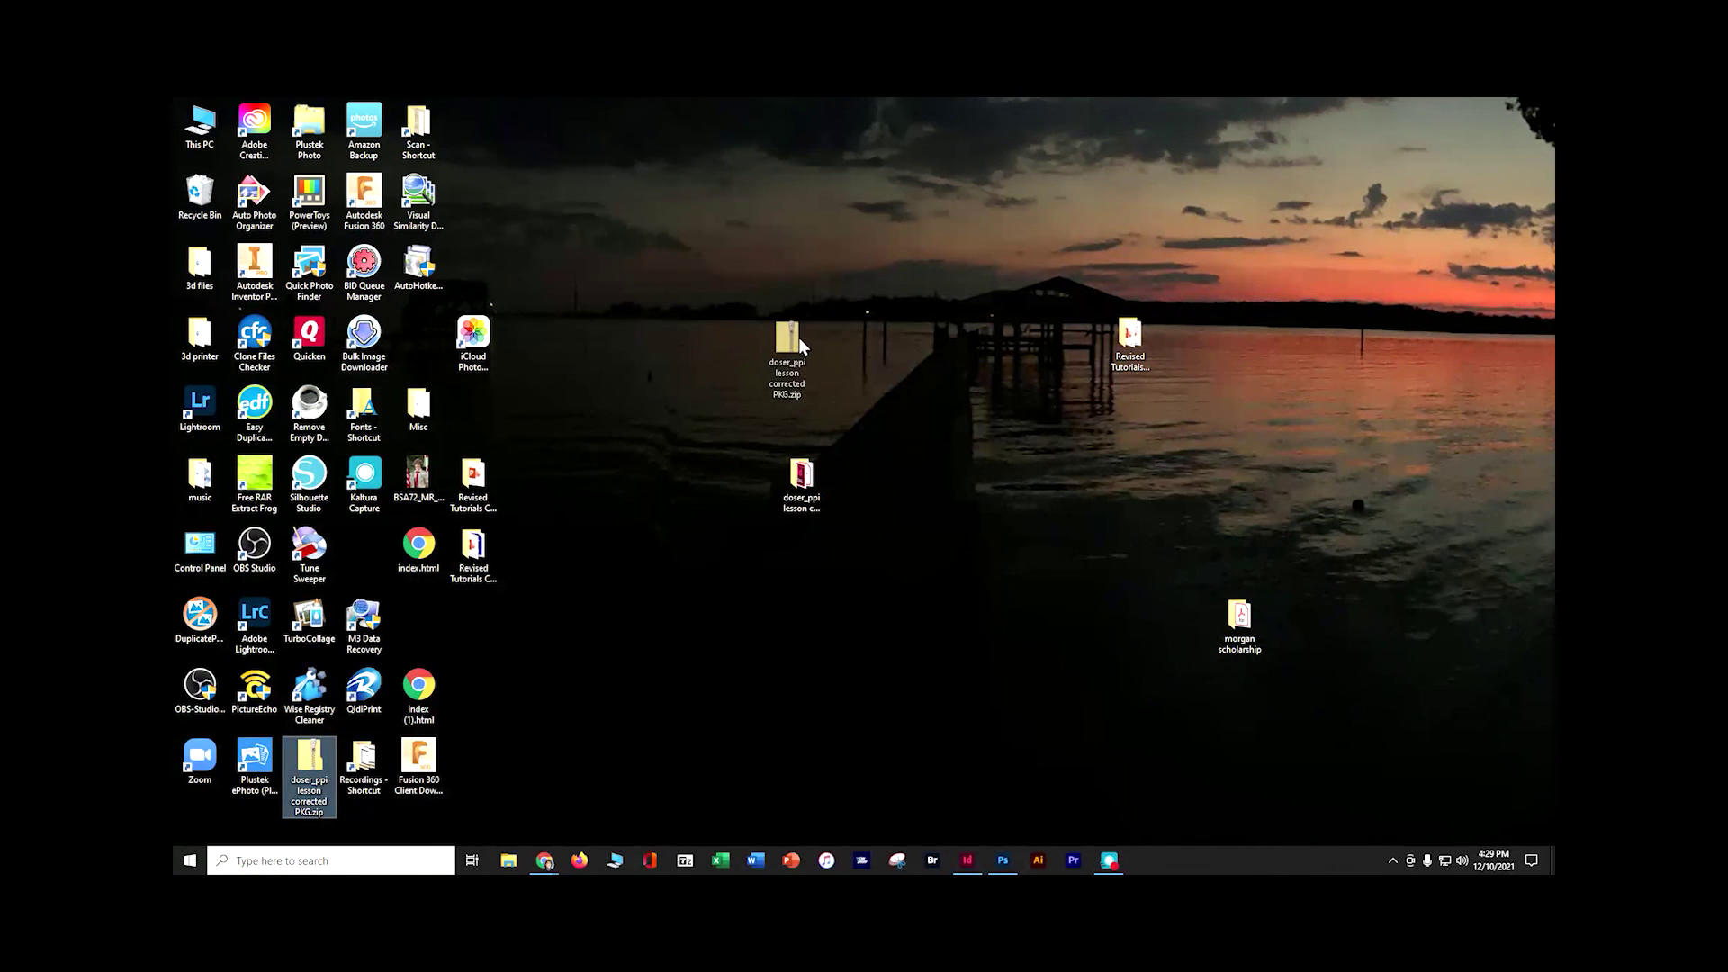